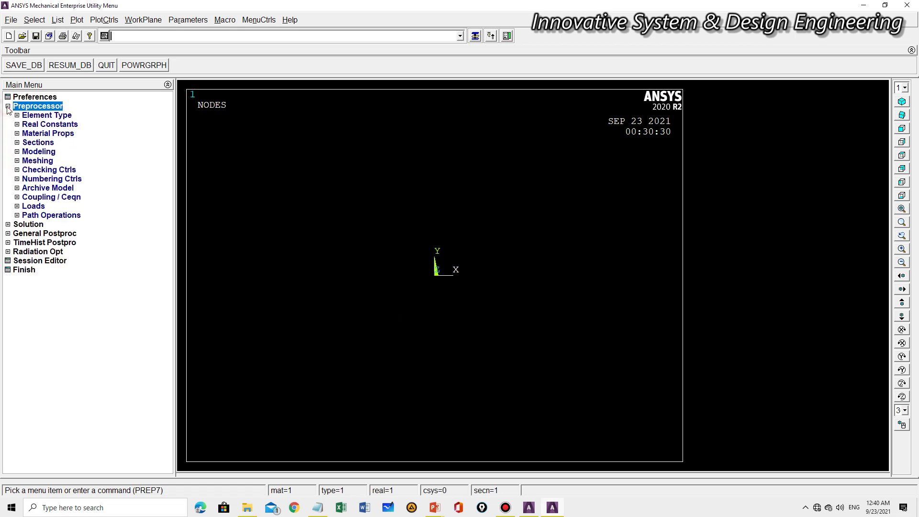
# Add the structural Link element type 3D finit stn 180 with reference number 1.
pyautogui.click(25, 115)
pyautogui.click(56, 125)
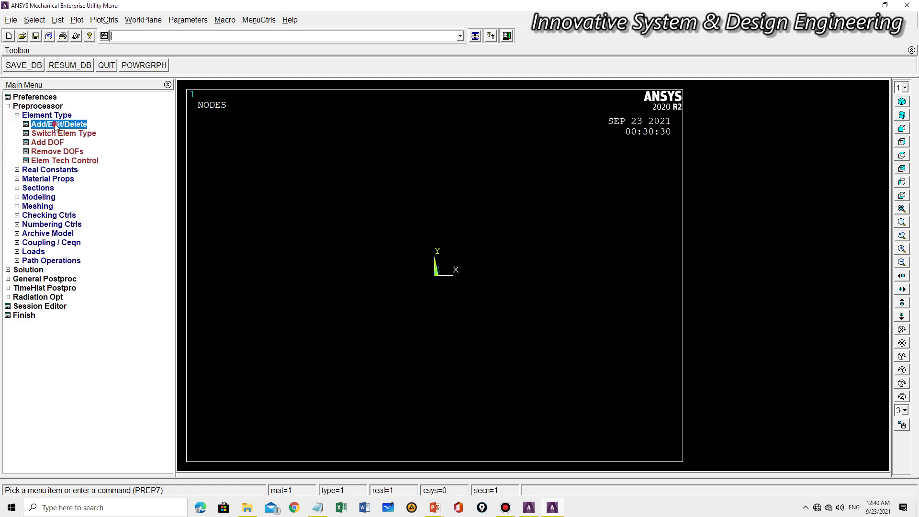
pyautogui.moveTo(116, 57); pyautogui.dragTo(175, 63)
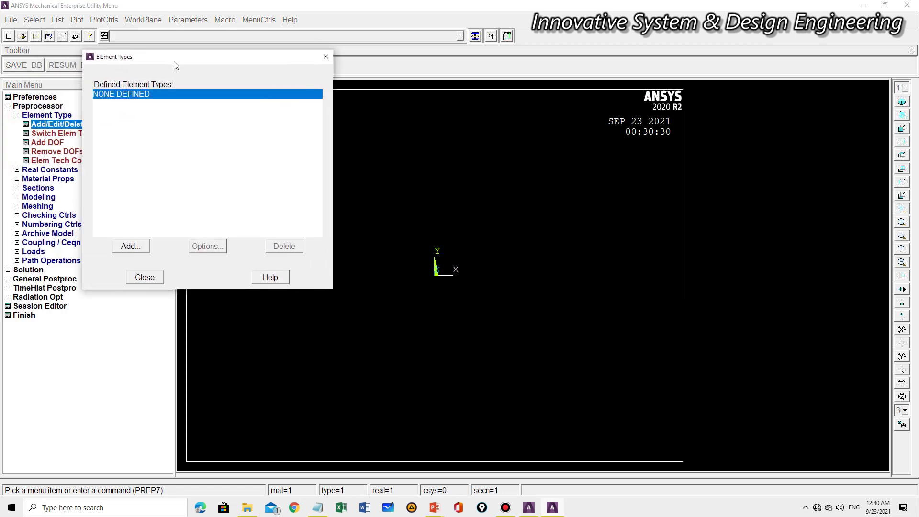
pyautogui.click(131, 245)
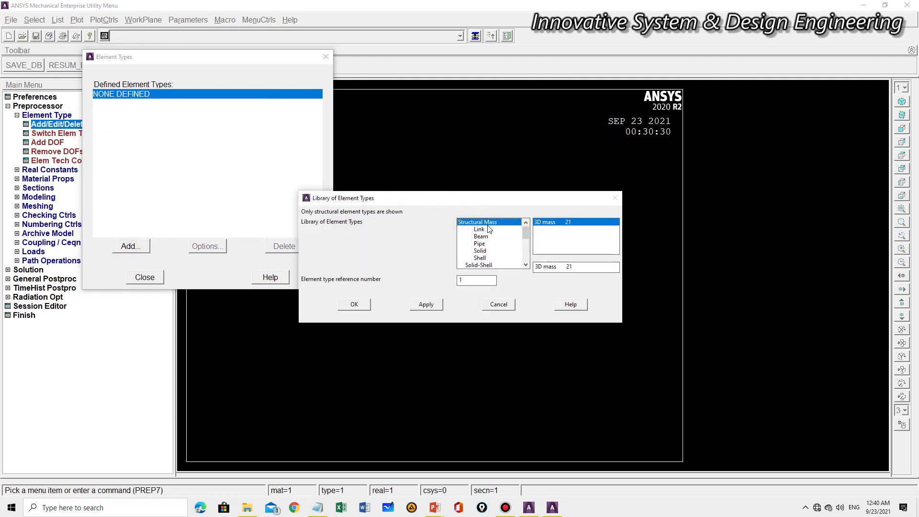
pyautogui.click(480, 230)
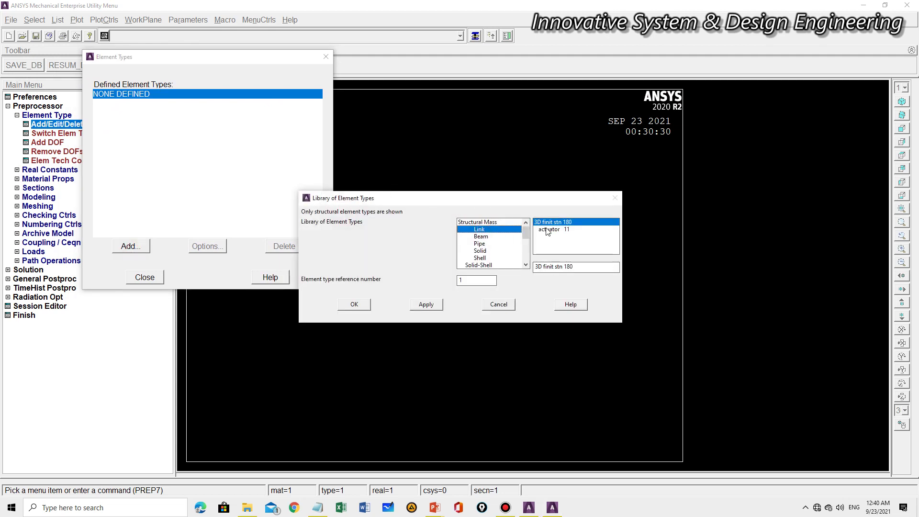
pyautogui.click(355, 305)
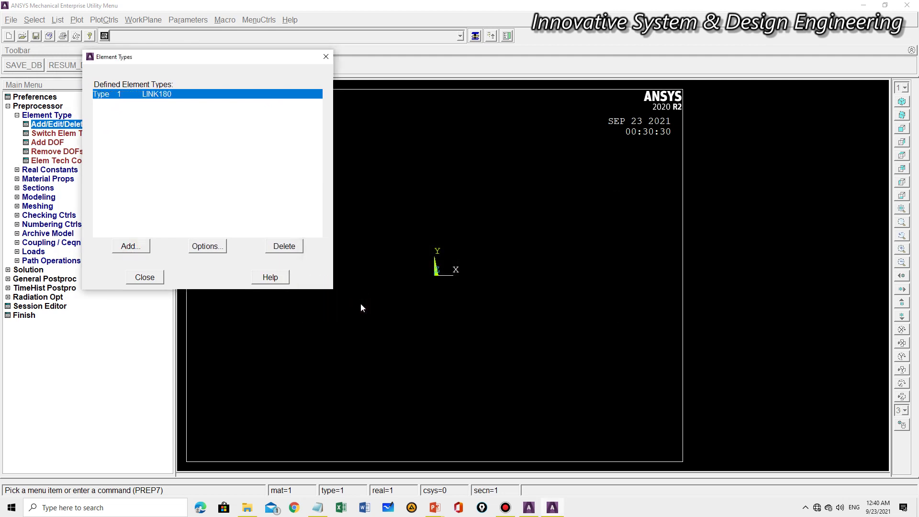
pyautogui.click(145, 278)
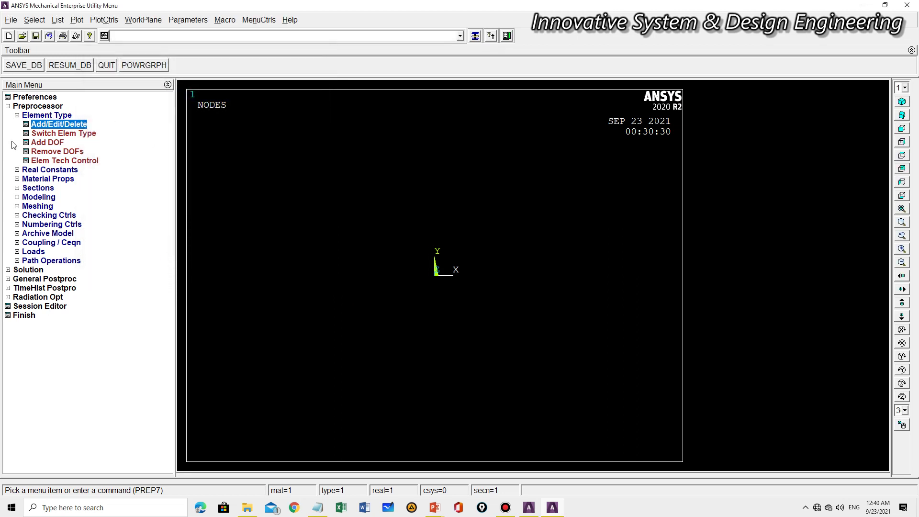
pyautogui.click(17, 115)
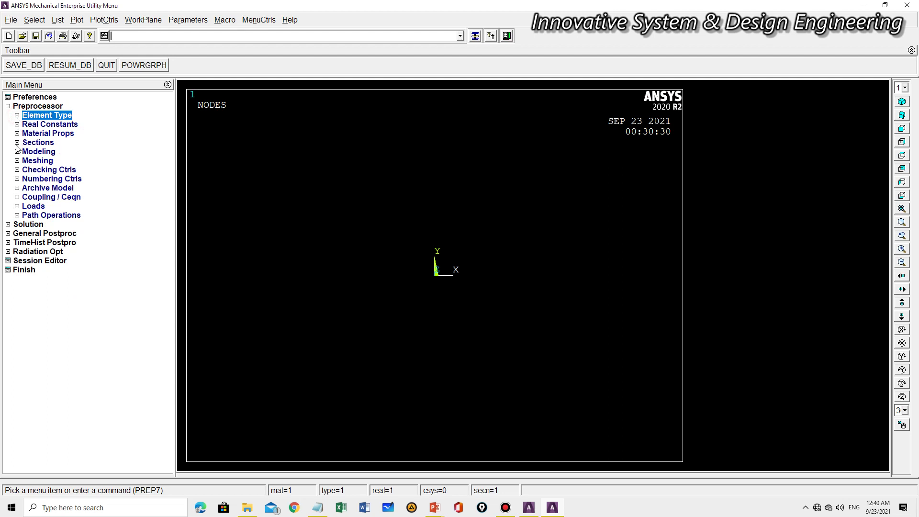
# Add link section 1 with a link area of 3600, checking the area against the truss slide in PowerPoint.
pyautogui.click(17, 143)
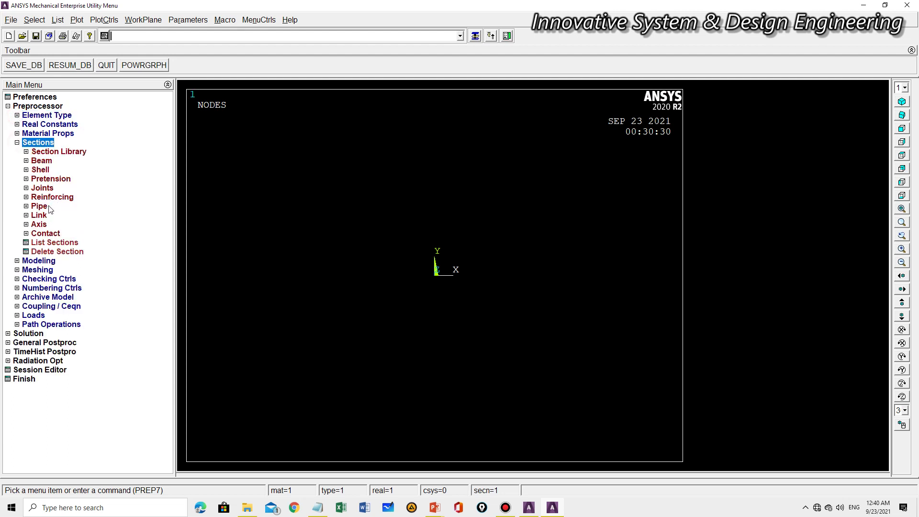
pyautogui.click(27, 216)
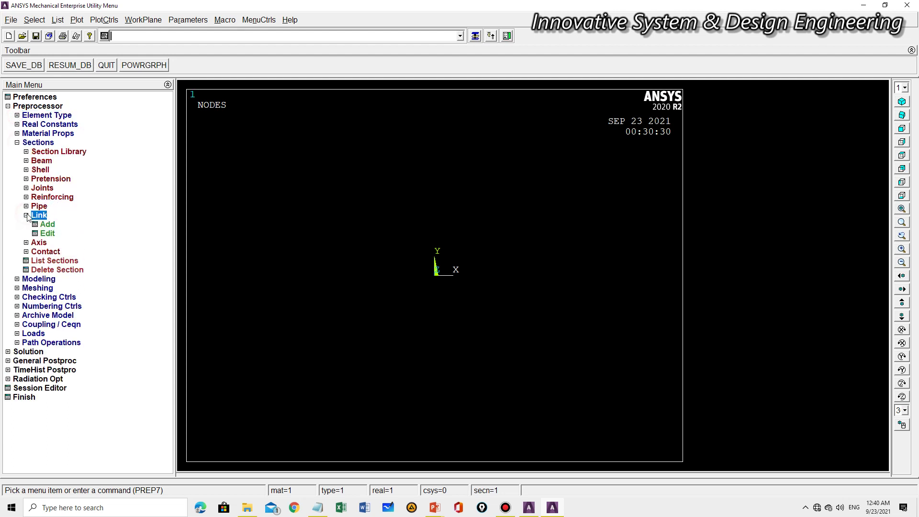
pyautogui.click(48, 224)
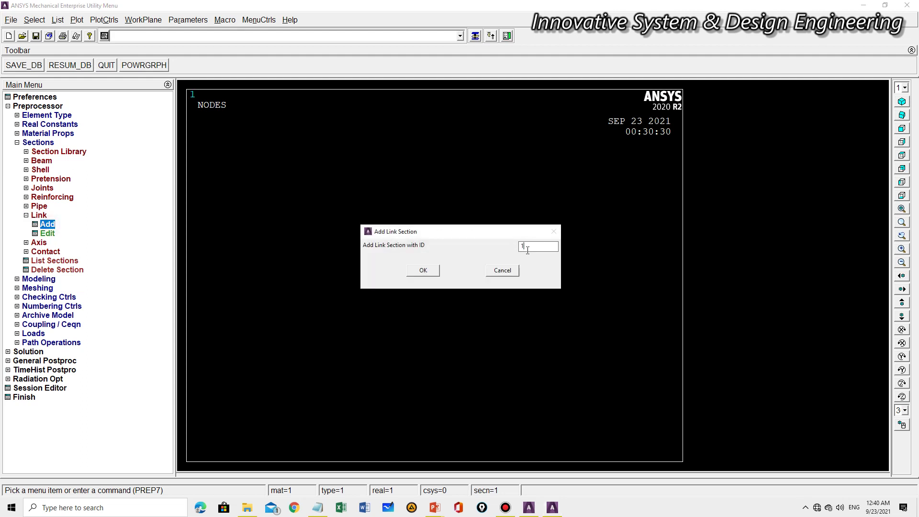
pyautogui.click(421, 276)
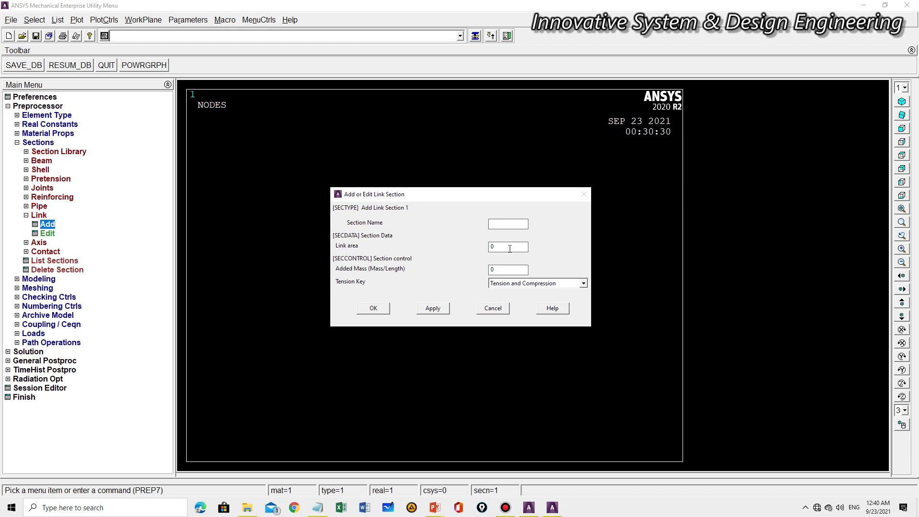
pyautogui.moveTo(505, 248); pyautogui.dragTo(479, 248)
pyautogui.write('3600')
pyautogui.click(432, 512)
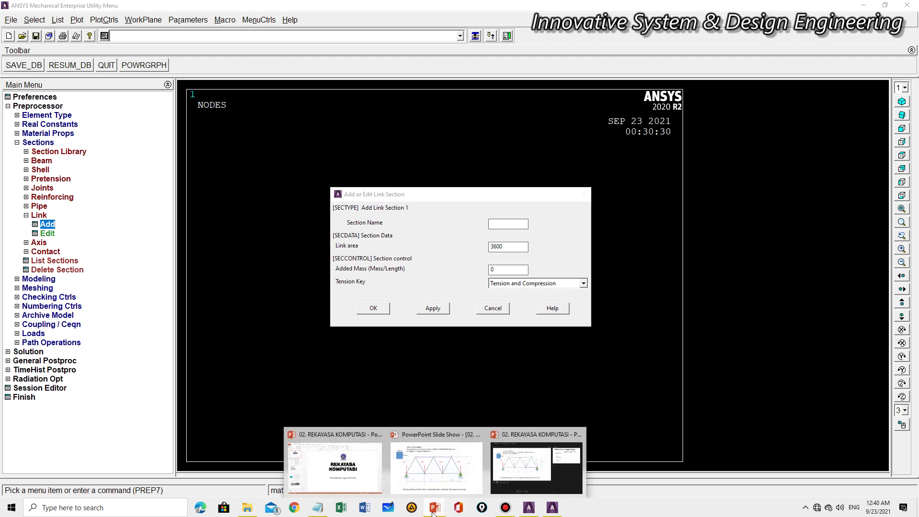
pyautogui.click(436, 462)
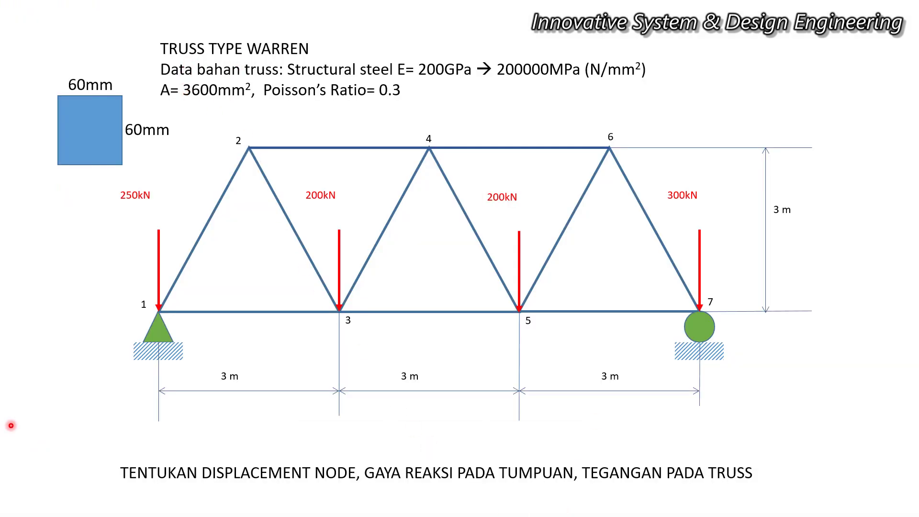
pyautogui.hotkey('alt', 'Tab')
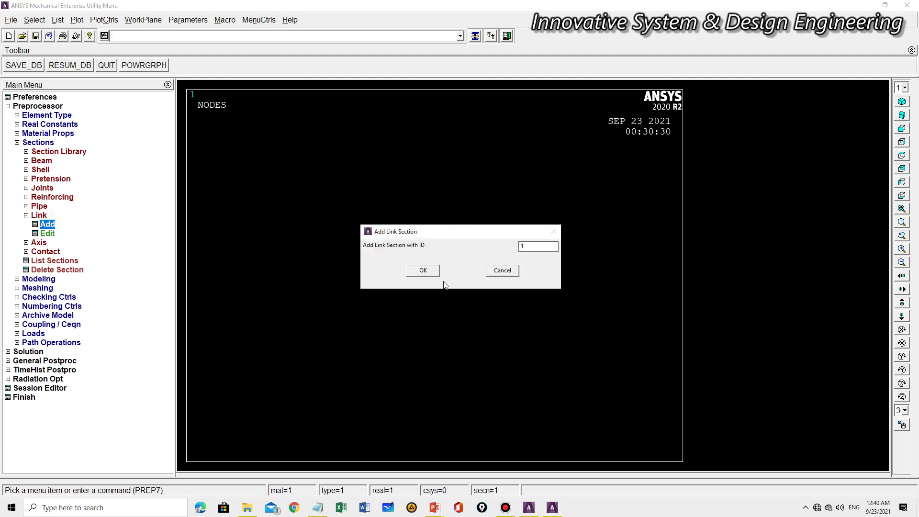
pyautogui.click(434, 275)
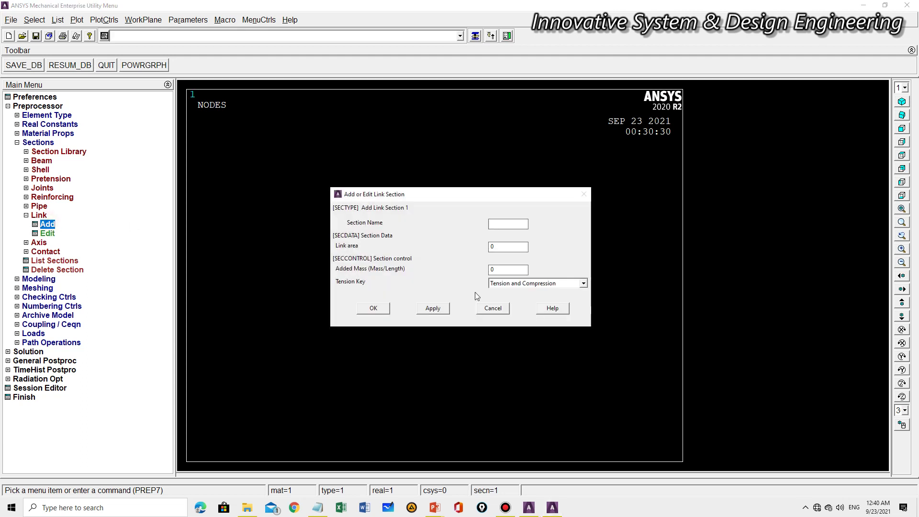
pyautogui.doubleClick(510, 247)
pyautogui.write('3600')
pyautogui.click(372, 312)
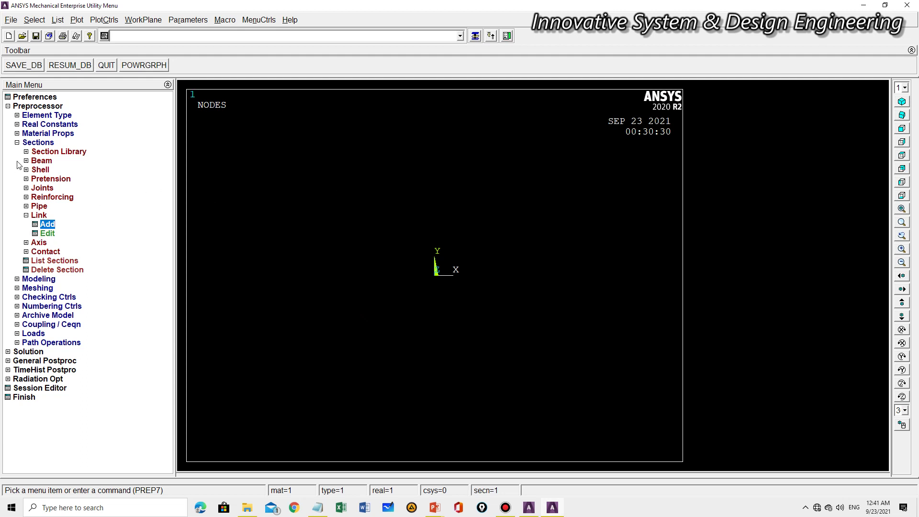
pyautogui.click(17, 143)
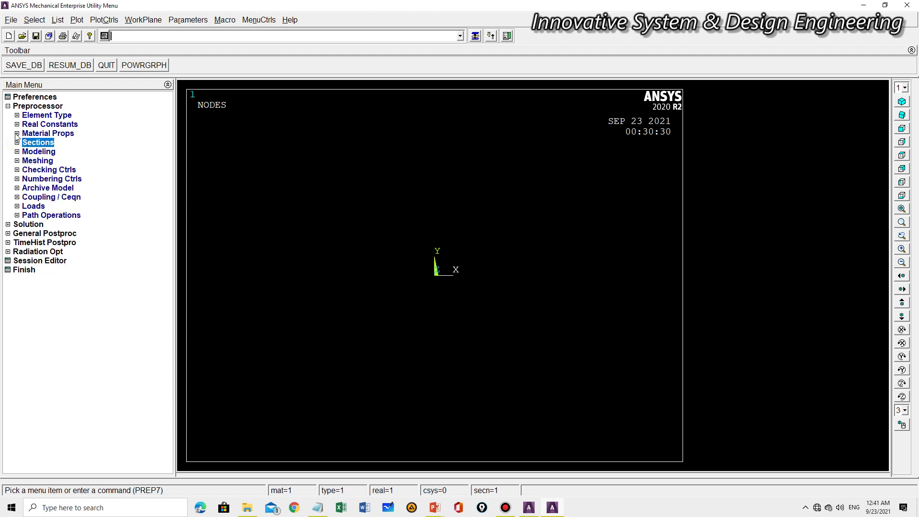
# Define material model 1 as structural linear elastic isotropic with EX 200000 and PRXY 0.3.
pyautogui.click(17, 134)
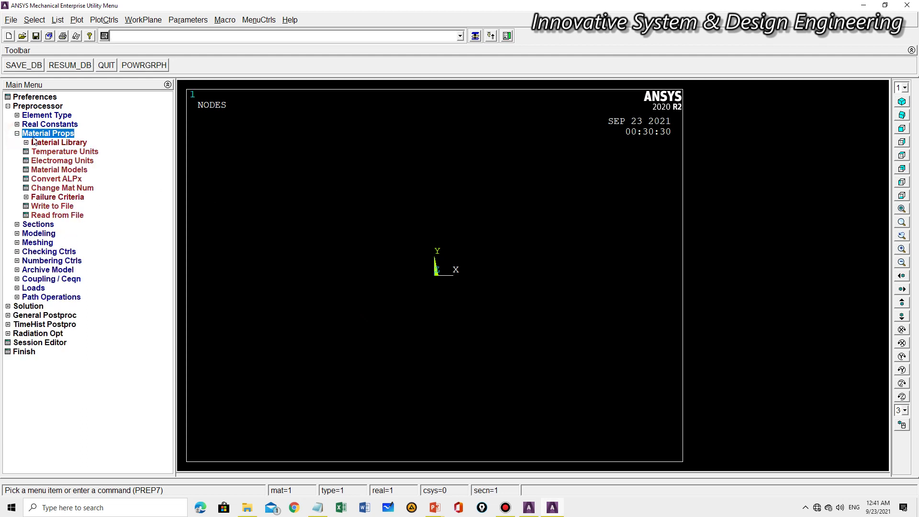
pyautogui.doubleClick(43, 171)
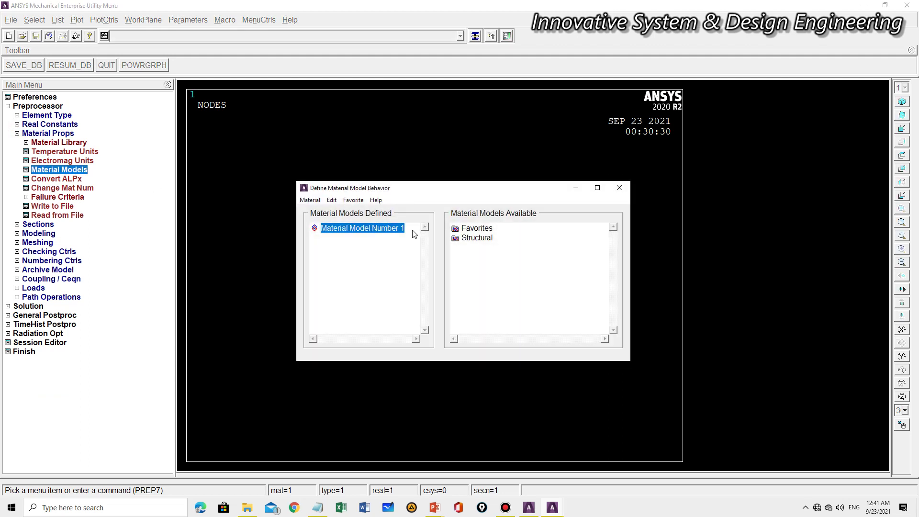
pyautogui.doubleClick(484, 238)
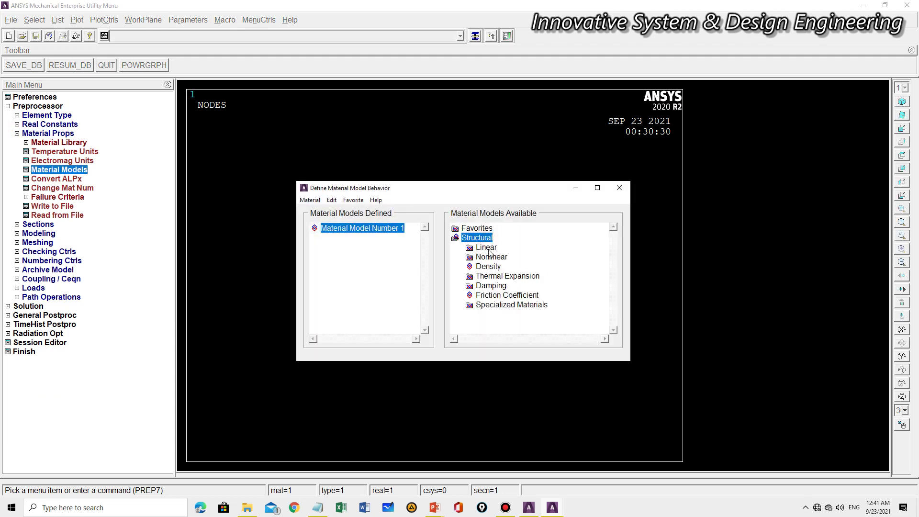
pyautogui.doubleClick(487, 248)
pyautogui.doubleClick(501, 257)
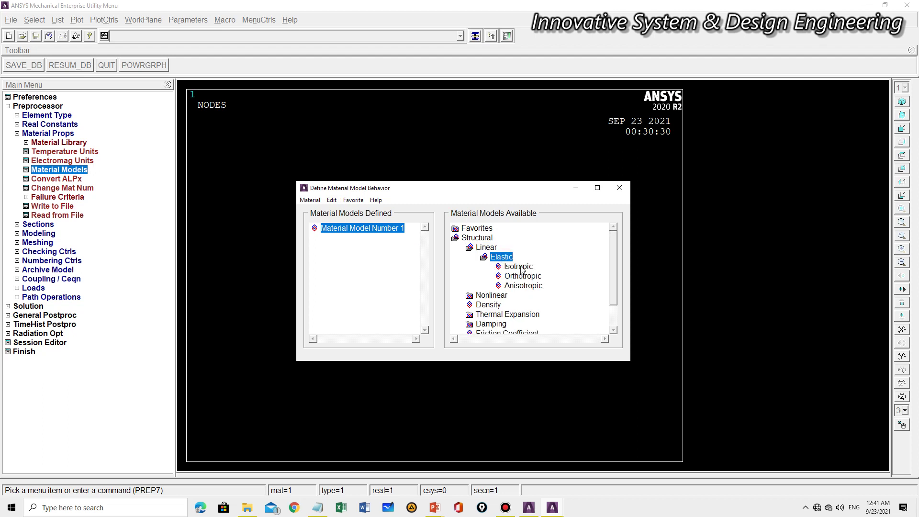
pyautogui.doubleClick(522, 267)
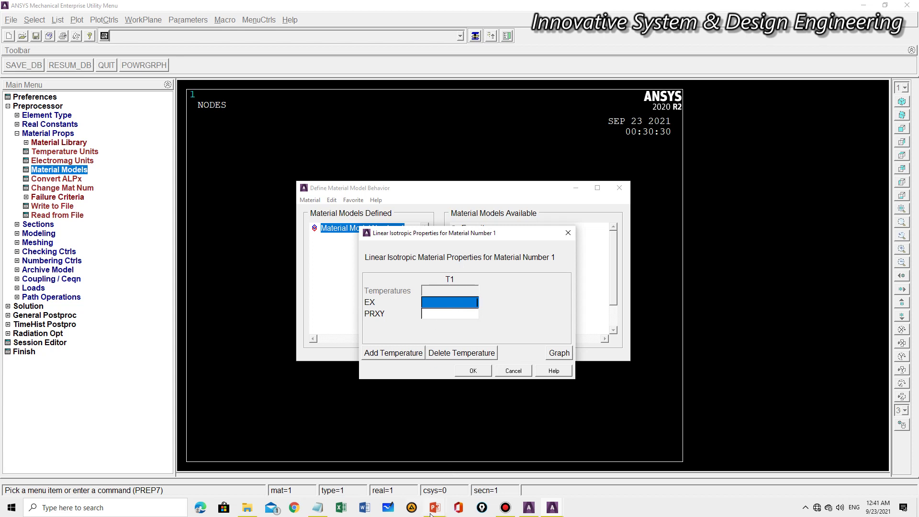
pyautogui.moveTo(433, 511)
pyautogui.moveTo(451, 476)
pyautogui.write('200')
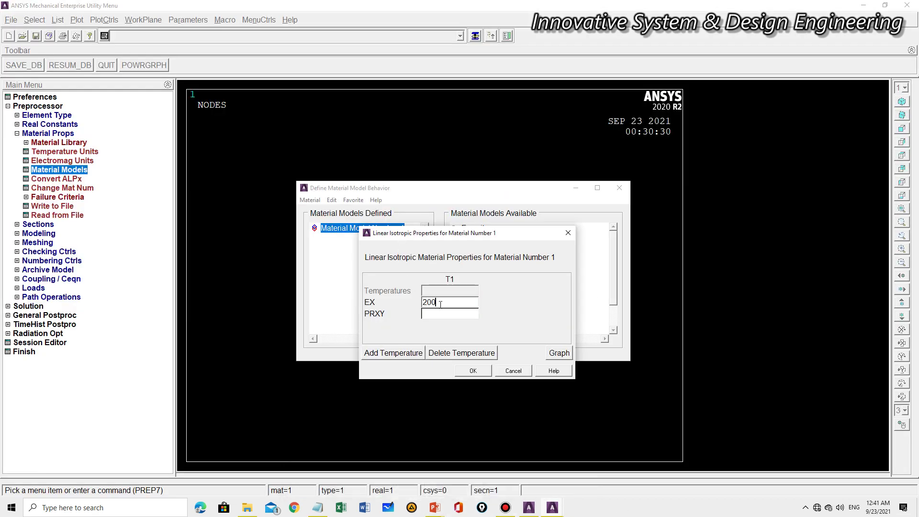
pyautogui.write('000')
pyautogui.click(436, 314)
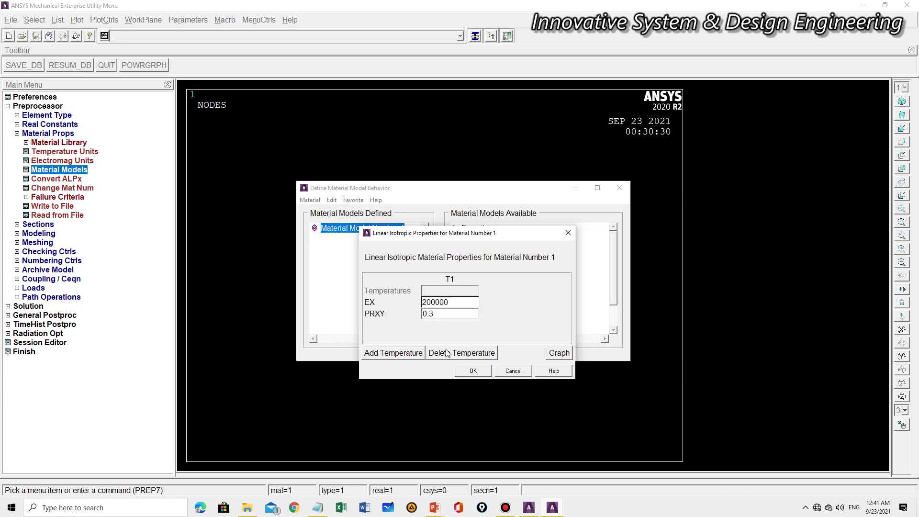
pyautogui.click(473, 371)
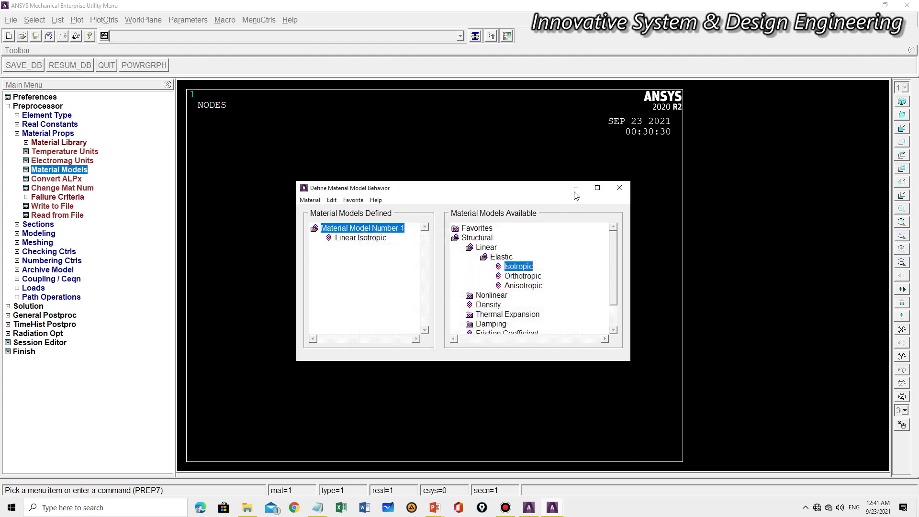
pyautogui.click(621, 188)
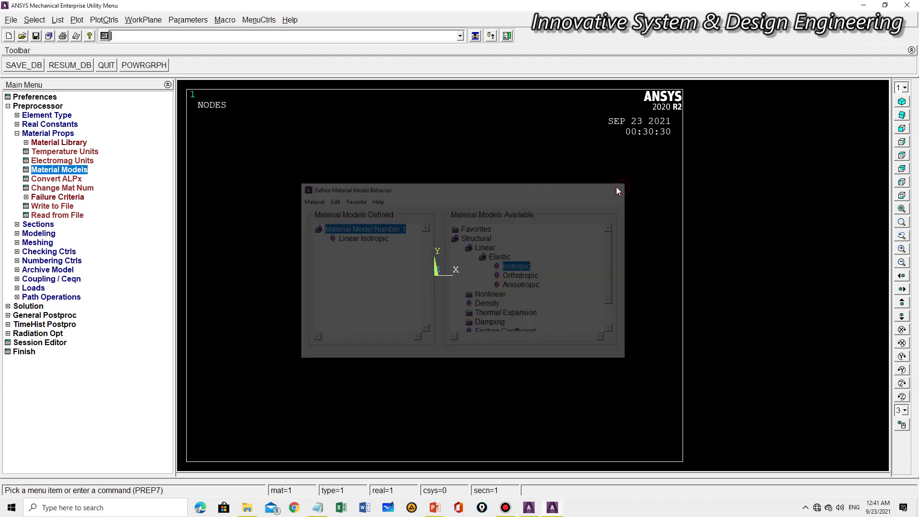
pyautogui.click(17, 134)
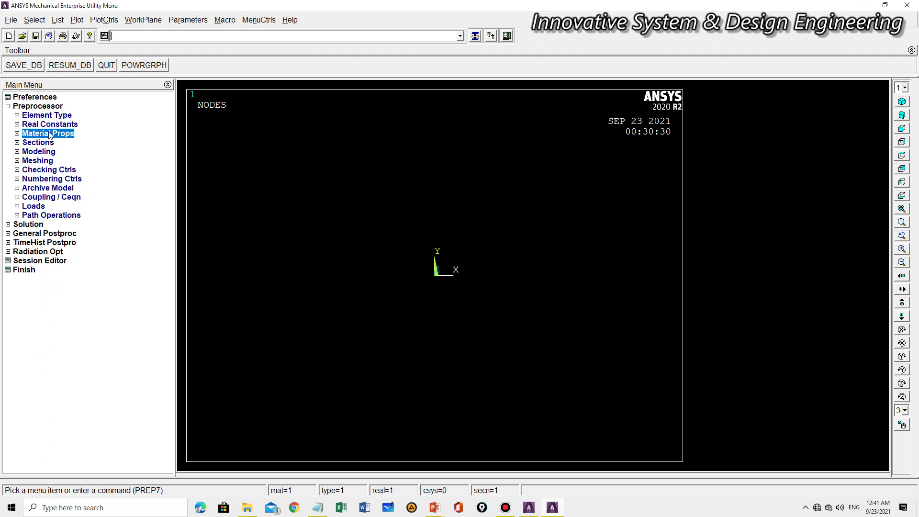
# Create node 1 at 0,0,0 in the active coordinate system, consulting the PowerPoint truss slide for the layout.
pyautogui.click(18, 152)
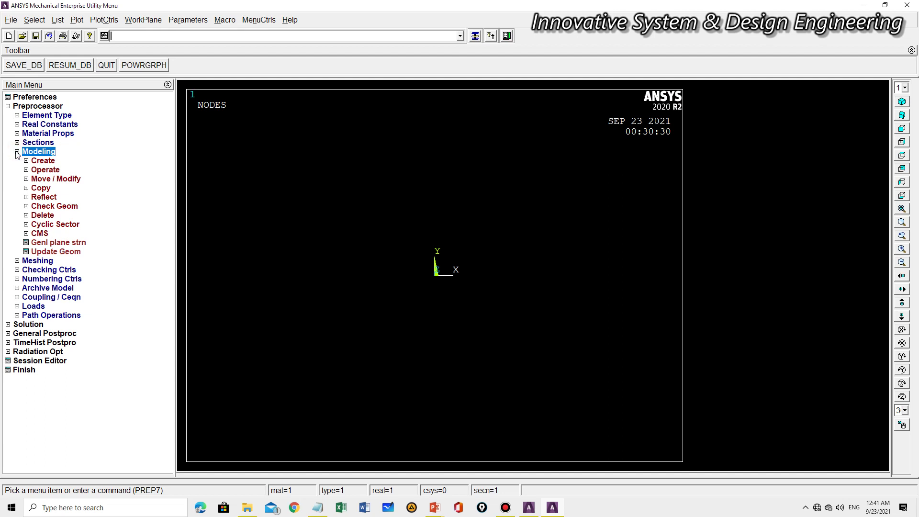
pyautogui.click(26, 162)
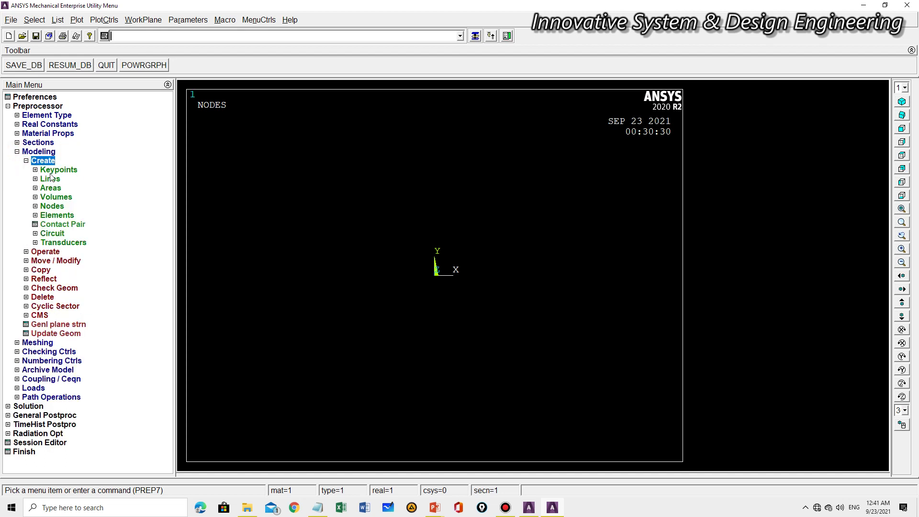
pyautogui.click(35, 207)
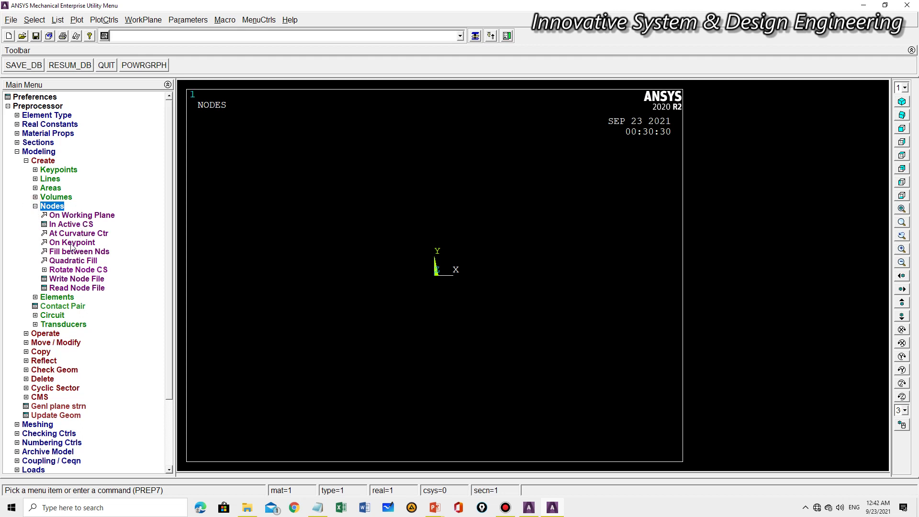
pyautogui.click(61, 225)
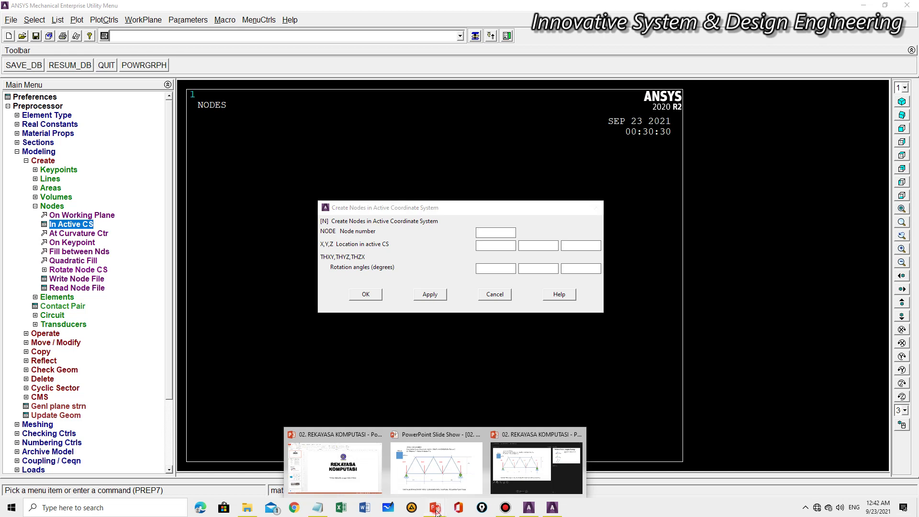
pyautogui.click(439, 443)
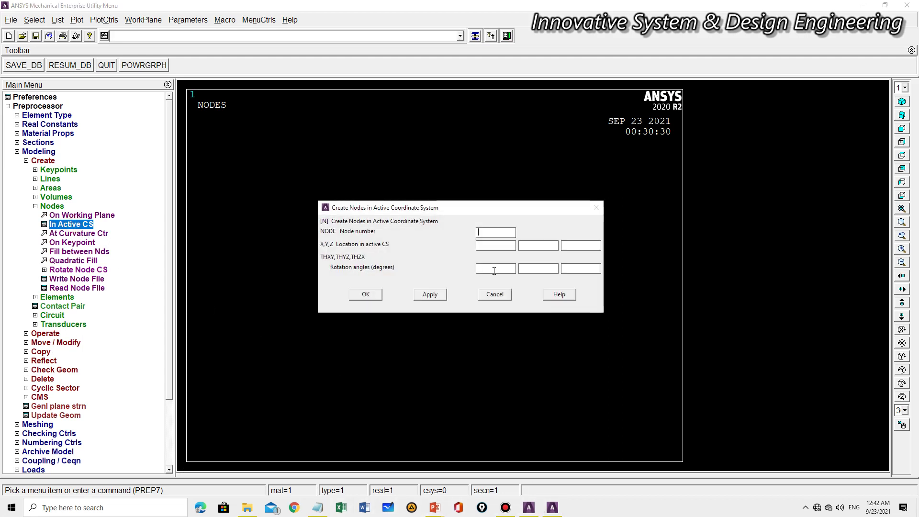
pyautogui.write('1')
pyautogui.write('0')
pyautogui.click(527, 246)
pyautogui.write('0')
pyautogui.click(575, 246)
pyautogui.write('0')
pyautogui.click(430, 295)
pyautogui.moveTo(488, 233); pyautogui.dragTo(461, 232)
pyautogui.press('Return')
# Restore the ANSYS window to a smaller size and switch to the PowerPoint slide show to examine the truss dimensions.
pyautogui.click(885, 5)
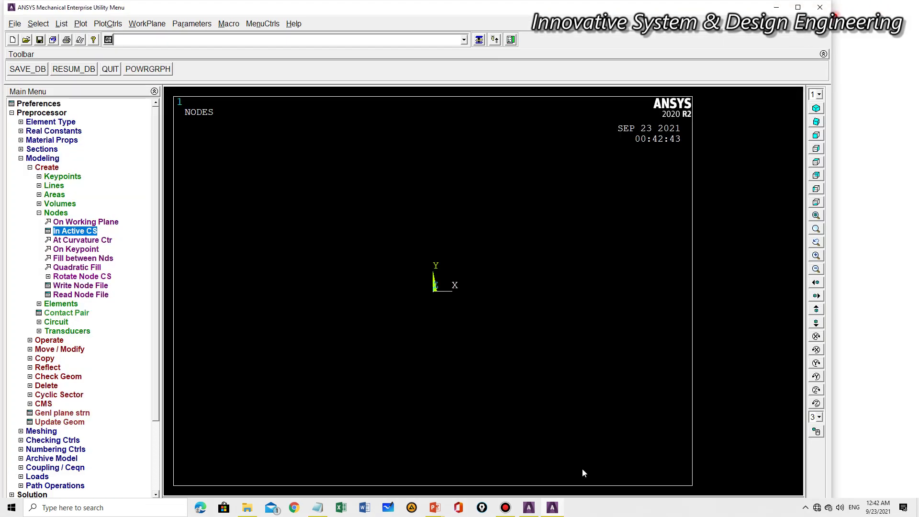
pyautogui.moveTo(446, 511)
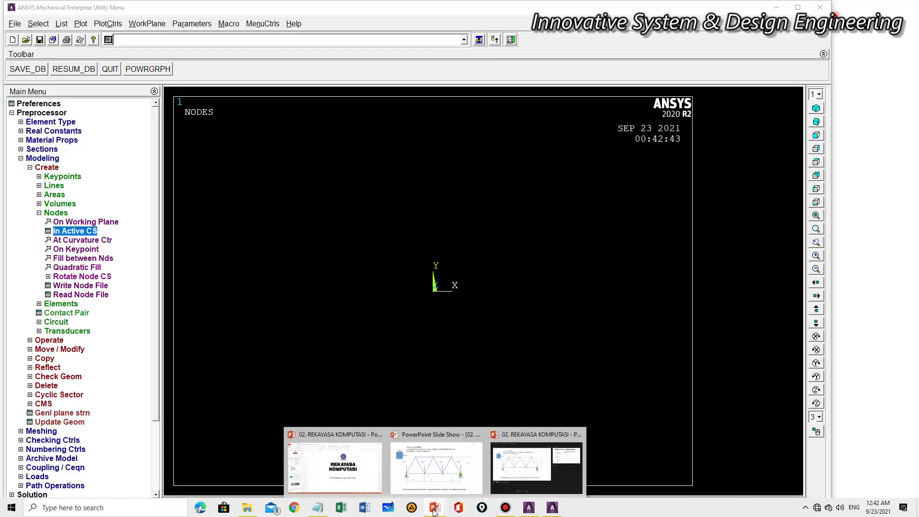
pyautogui.click(424, 467)
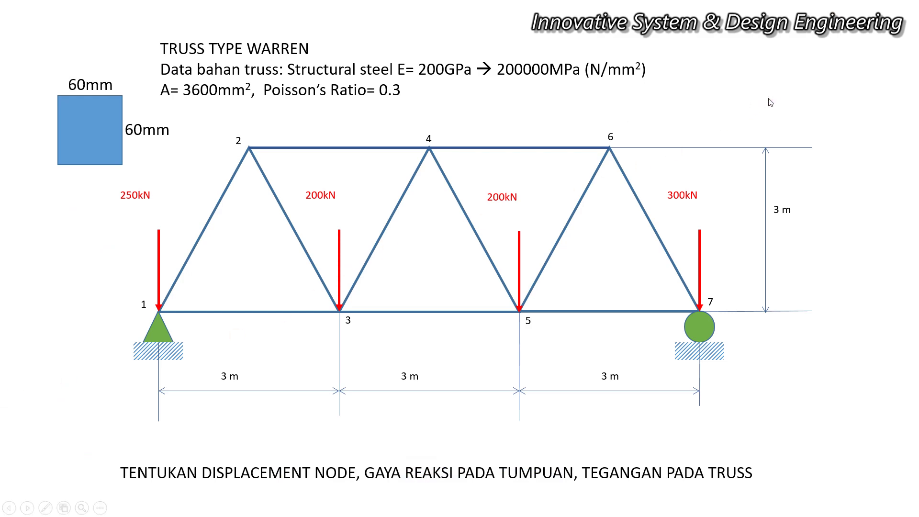
# End the slide show and restore the PowerPoint window to a smaller size so that ANSYS shows behind it.
pyautogui.press('Escape')
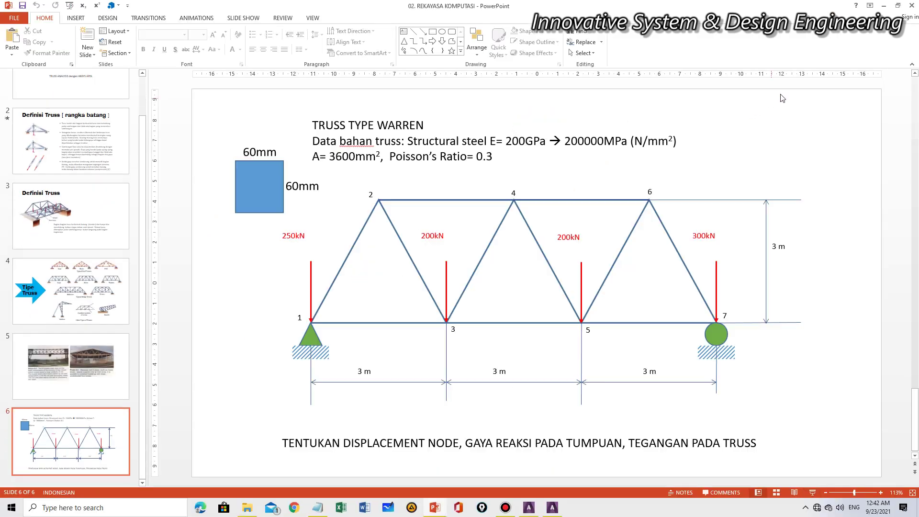
pyautogui.click(896, 6)
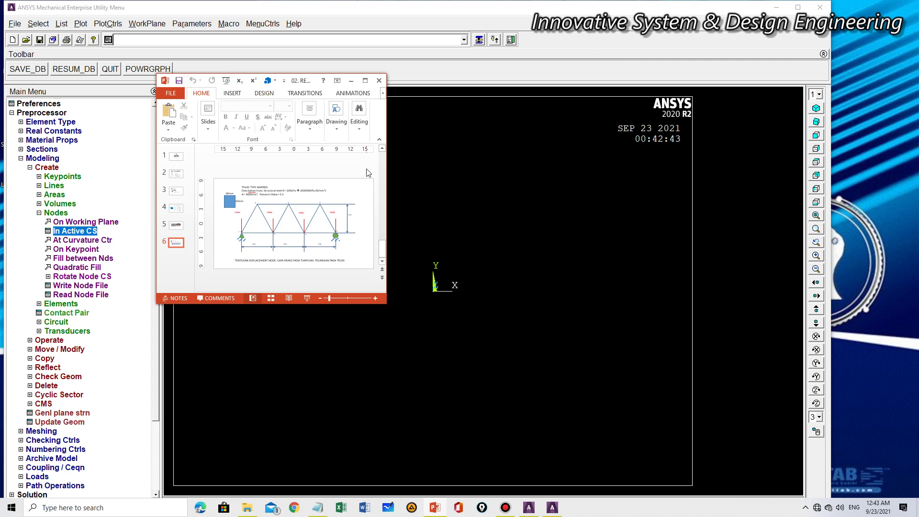
pyautogui.click(353, 93)
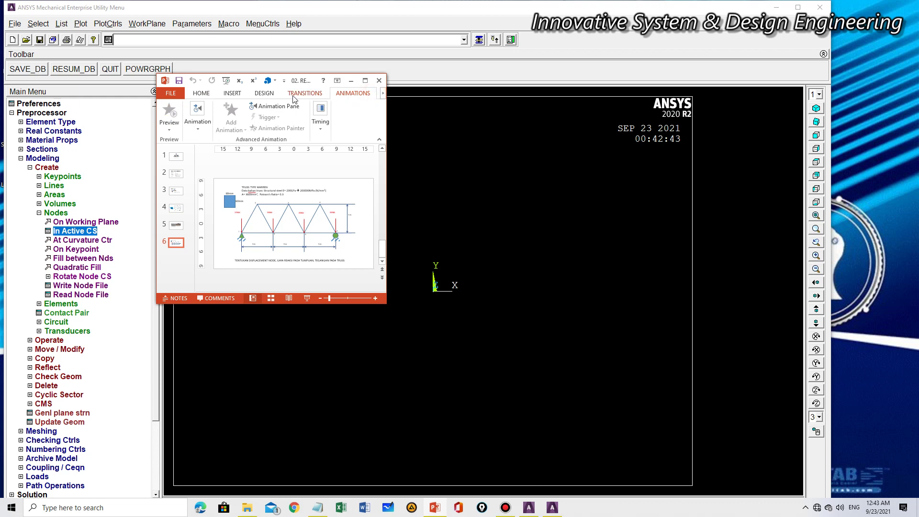
pyautogui.click(350, 80)
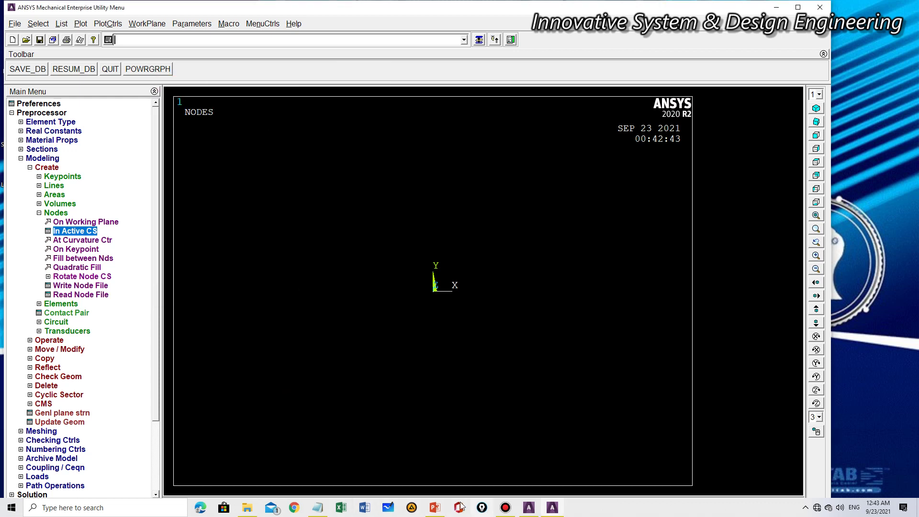
pyautogui.click(435, 507)
pyautogui.click(188, 283)
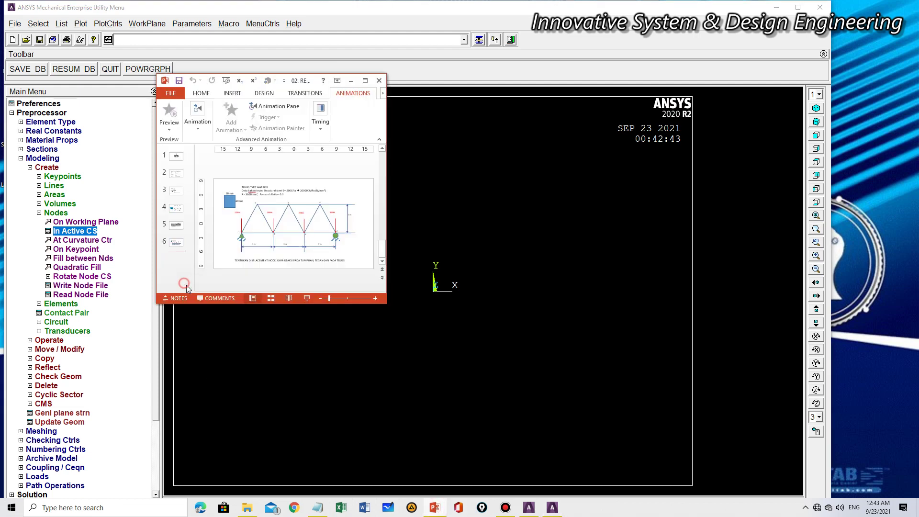
# Enlarge the floating PowerPoint window until the truss slide is readable and move it toward the side of the ANSYS graphics area.
pyautogui.click(164, 81)
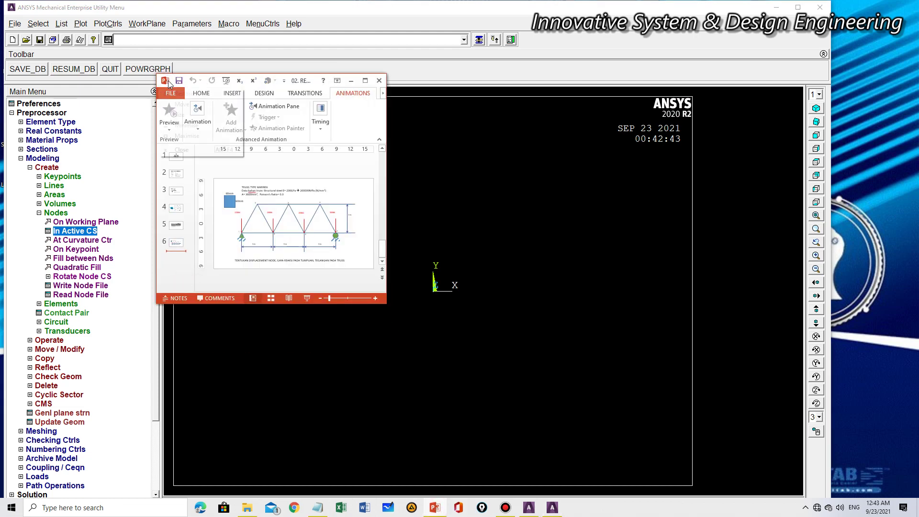
pyautogui.click(375, 86)
pyautogui.click(365, 80)
pyautogui.click(894, 9)
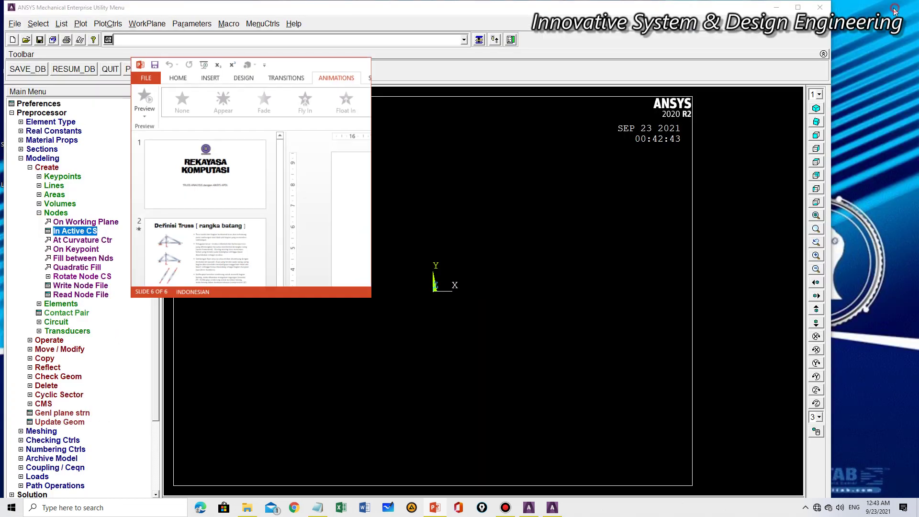
pyautogui.moveTo(384, 302); pyautogui.dragTo(597, 411)
pyautogui.moveTo(472, 84); pyautogui.dragTo(757, 76)
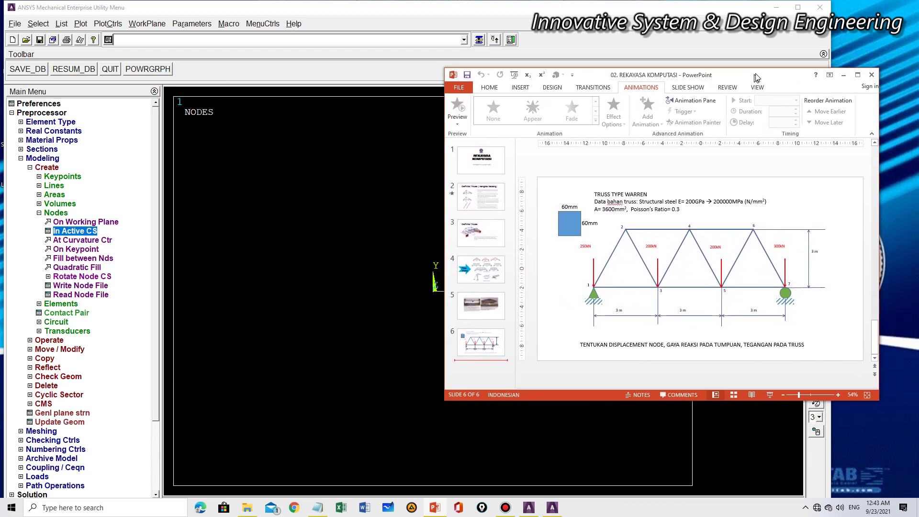
# Narrow the ANSYS window and fit a narrower PowerPoint window beside it so both are visible together.
pyautogui.click(834, 47)
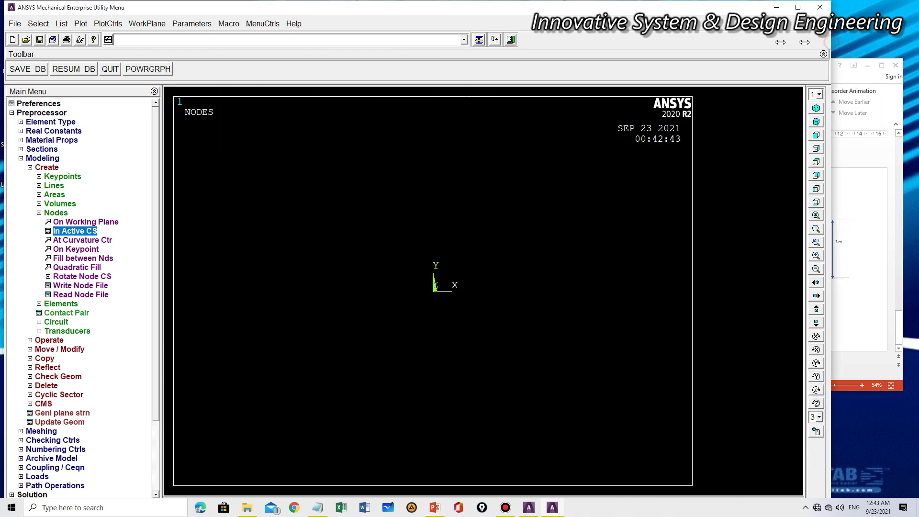
pyautogui.moveTo(832, 46); pyautogui.dragTo(631, 52)
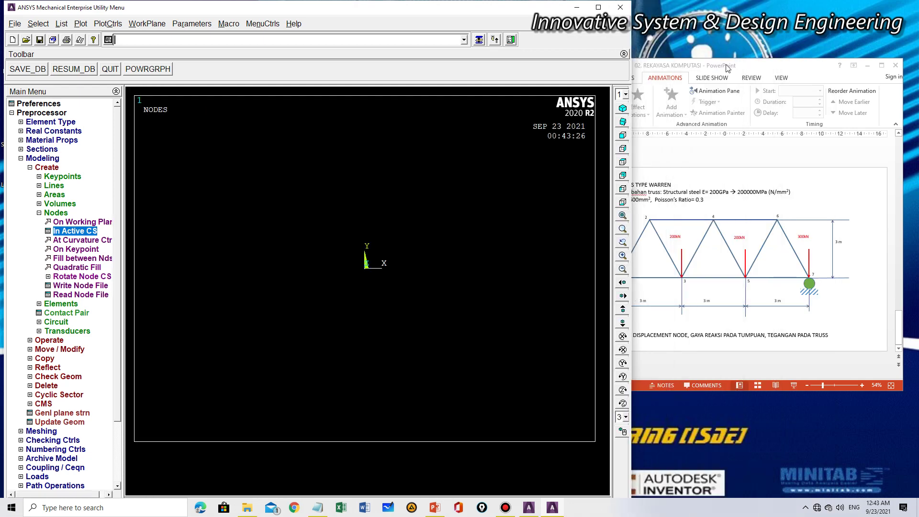
pyautogui.moveTo(723, 69); pyautogui.dragTo(758, 67)
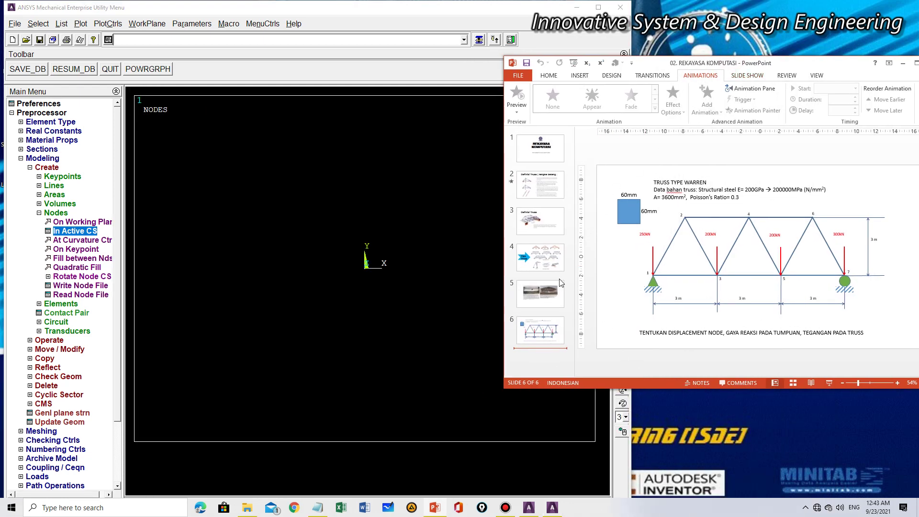
pyautogui.moveTo(500, 260); pyautogui.dragTo(640, 260)
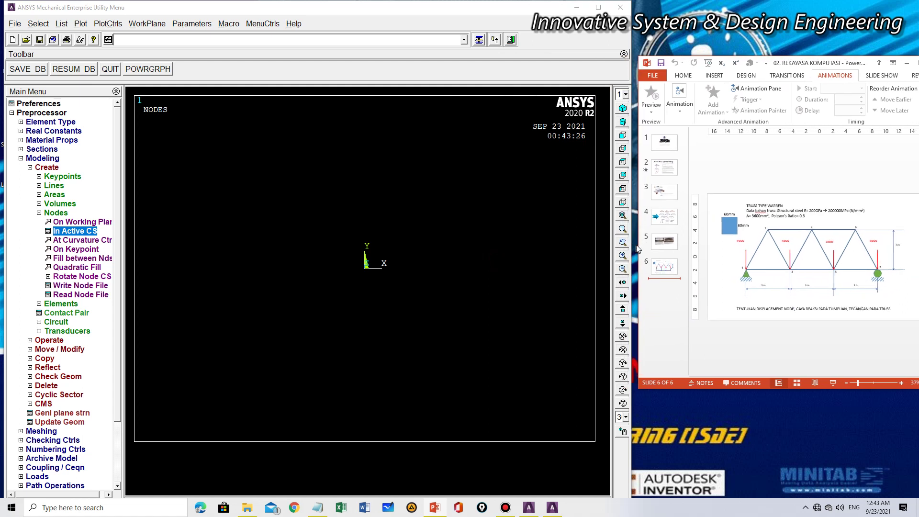
# Set the truss slide's zoom in PowerPoint to 50% for reference while entering nodes.
pyautogui.click(789, 360)
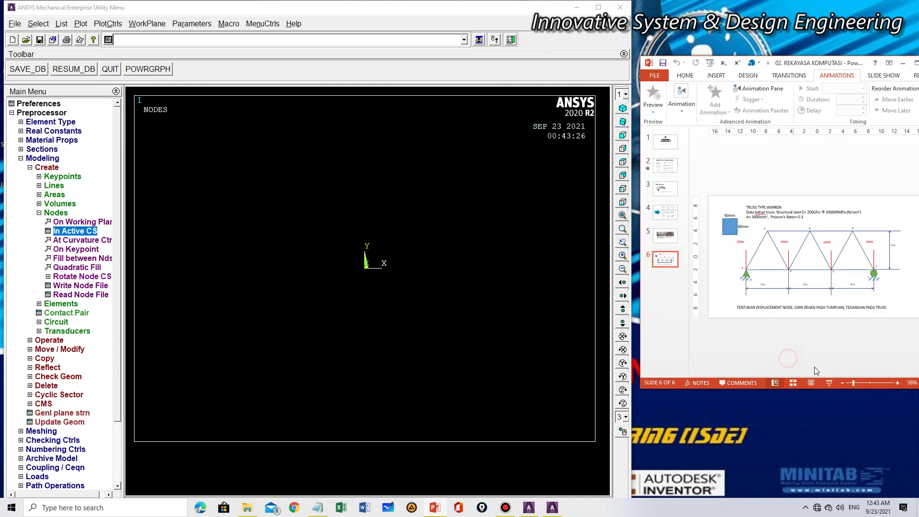
pyautogui.click(898, 383)
pyautogui.click(898, 383)
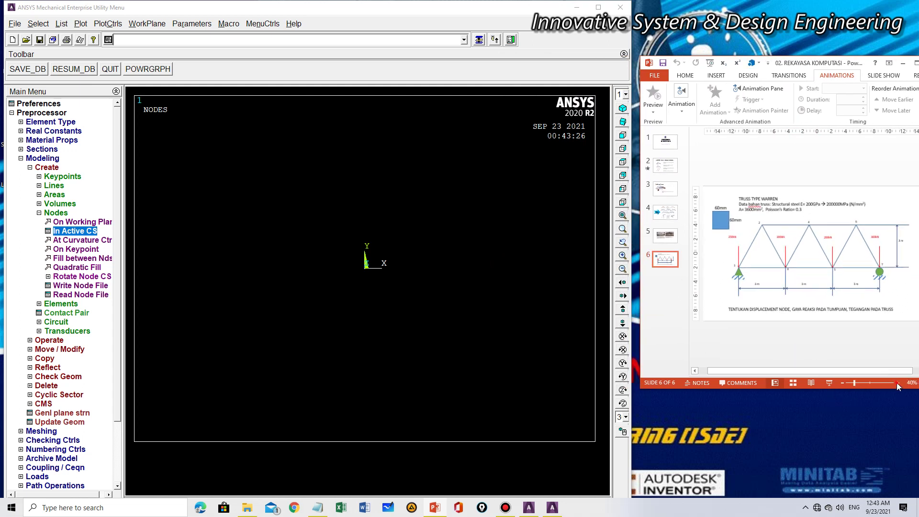
pyautogui.click(898, 383)
pyautogui.click(897, 383)
pyautogui.click(843, 383)
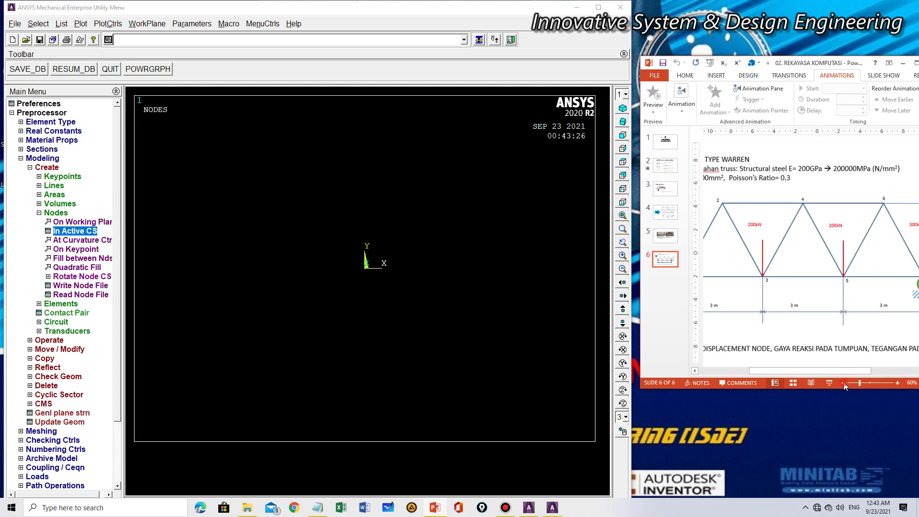
pyautogui.click(842, 383)
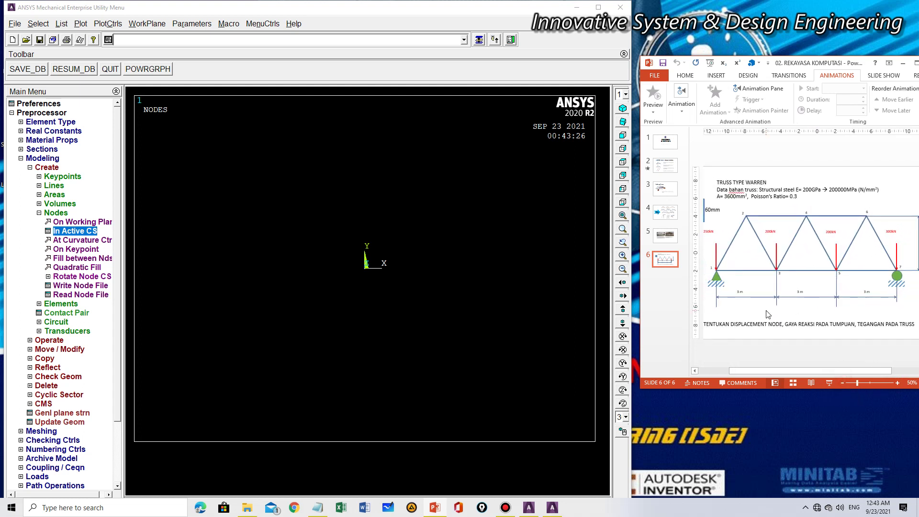
# Create node 2 at 1.5,3,0 in the active coordinate system, zooming the PowerPoint truss slide out to 40% for reference.
pyautogui.click(70, 231)
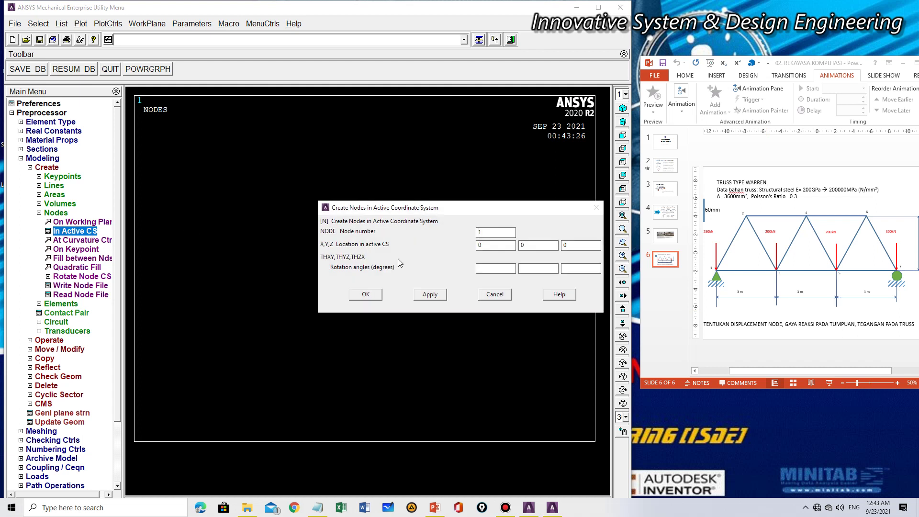
pyautogui.doubleClick(486, 233)
pyautogui.click(784, 372)
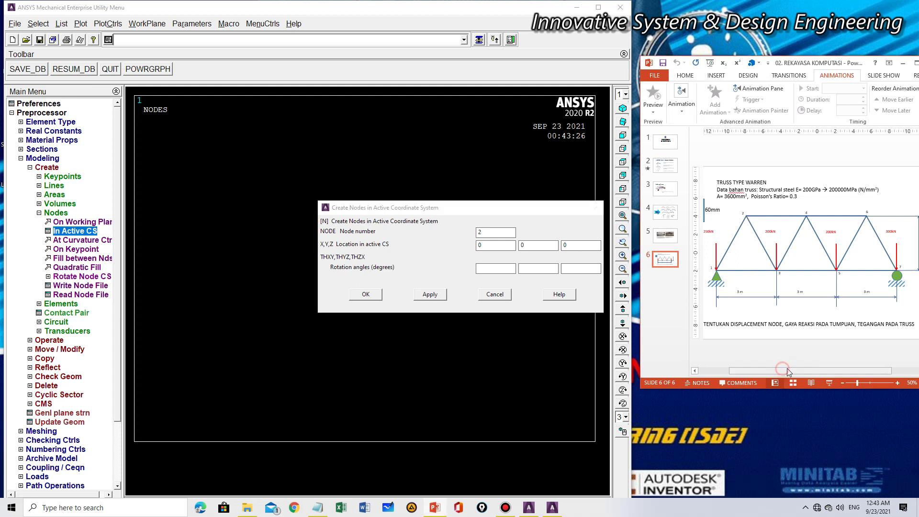
pyautogui.click(844, 383)
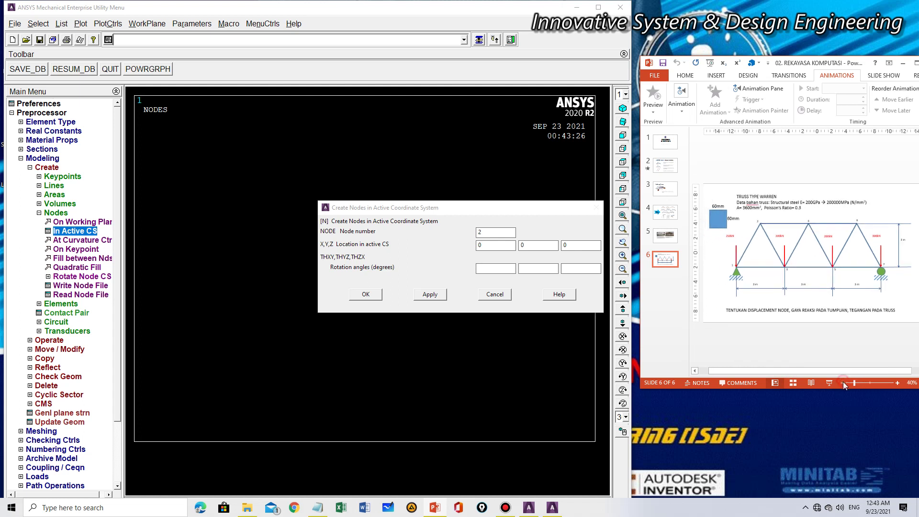
pyautogui.doubleClick(489, 244)
pyautogui.write('1')
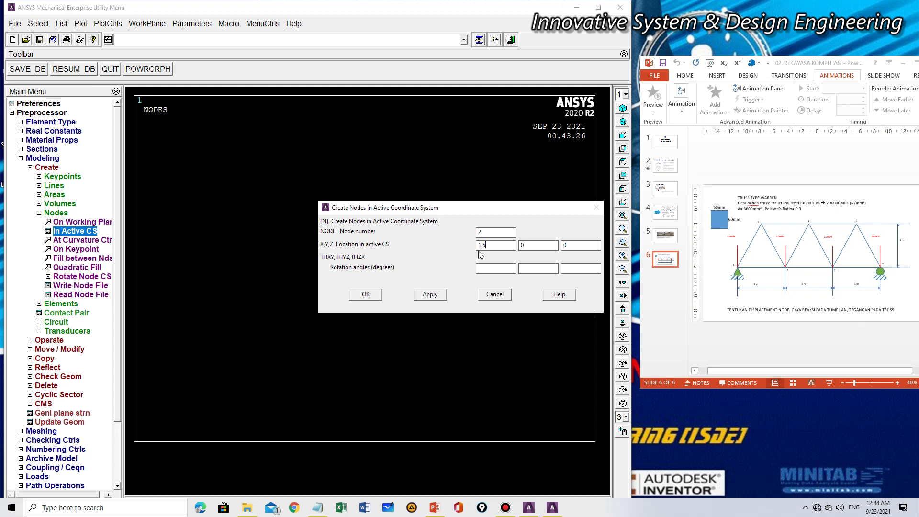
pyautogui.write('.5')
pyautogui.press('Tab')
pyautogui.write('3')
pyautogui.click(446, 296)
# Create node 3 at 3,0,0 in the active coordinate system.
pyautogui.doubleClick(496, 245)
pyautogui.write('3')
pyautogui.doubleClick(533, 245)
pyautogui.click(430, 294)
# Create node 4 at 4.5,3,0 in the active coordinate system.
pyautogui.doubleClick(493, 233)
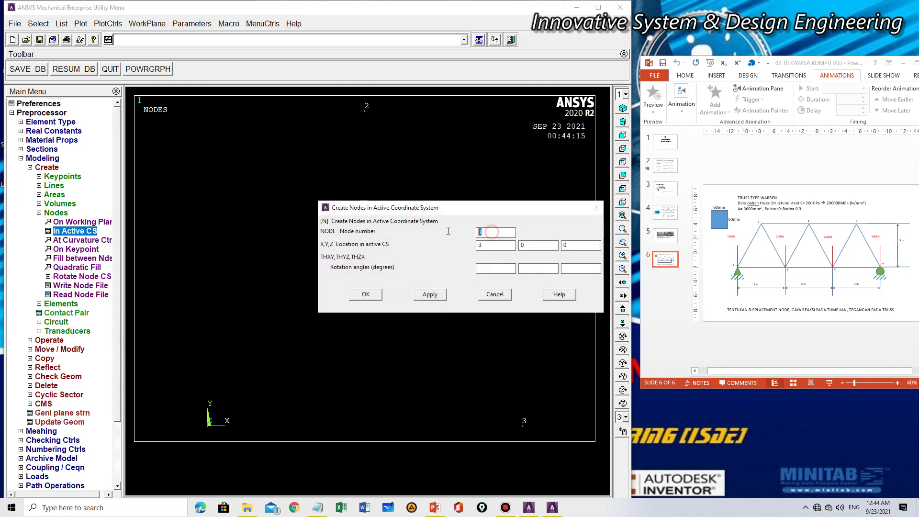
pyautogui.write('4')
pyautogui.doubleClick(506, 245)
pyautogui.doubleClick(522, 246)
pyautogui.click(442, 296)
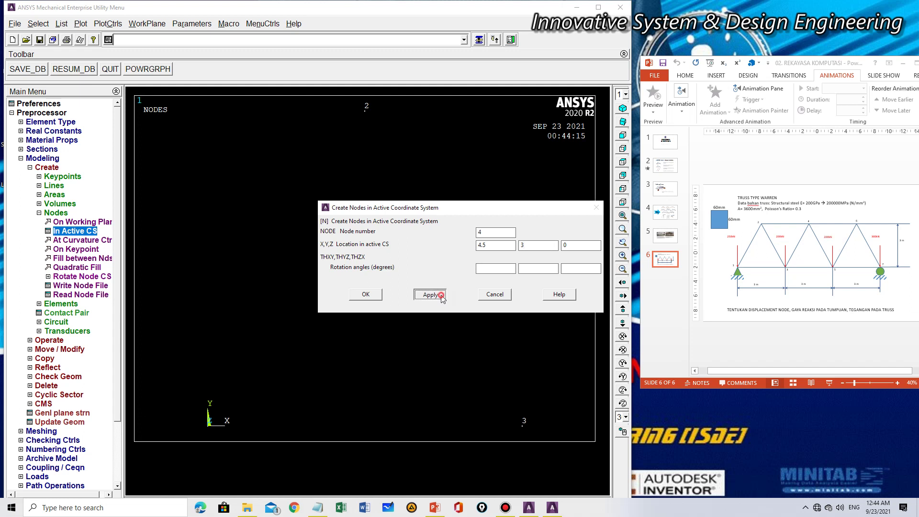
# Create node 5 at 6,0,0 in the active coordinate system.
pyautogui.doubleClick(497, 232)
pyautogui.write('5')
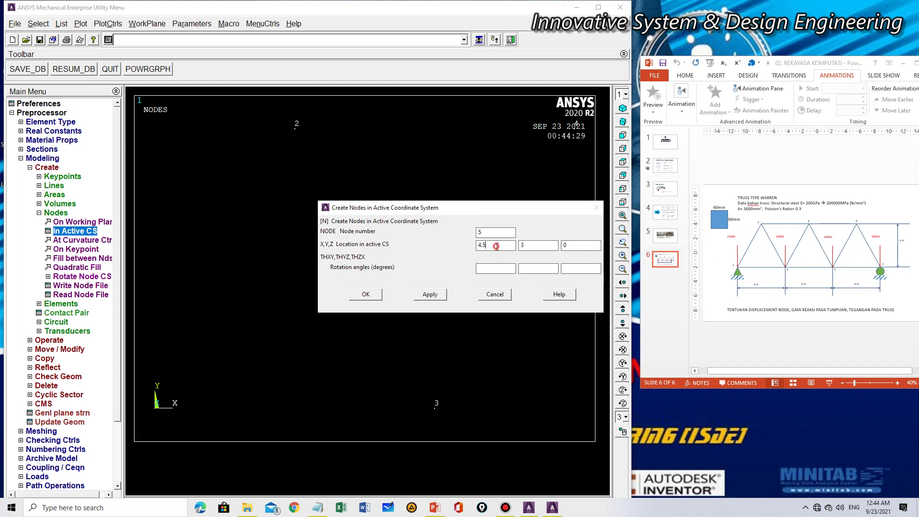
pyautogui.moveTo(497, 246); pyautogui.dragTo(470, 248)
pyautogui.write('6')
pyautogui.doubleClick(545, 246)
pyautogui.write('0')
pyautogui.click(435, 295)
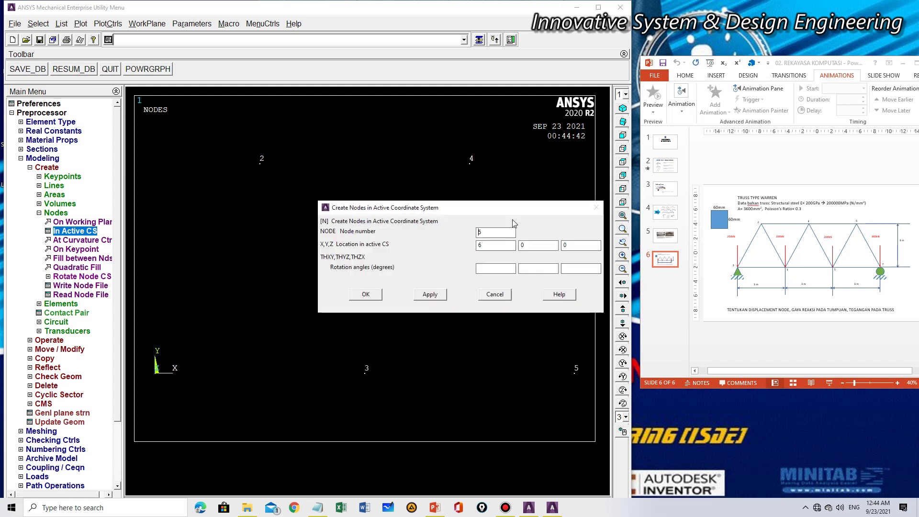
# Create node 6 at 7.5,3,0 in the active coordinate system.
pyautogui.click(496, 232)
pyautogui.moveTo(496, 231); pyautogui.dragTo(465, 232)
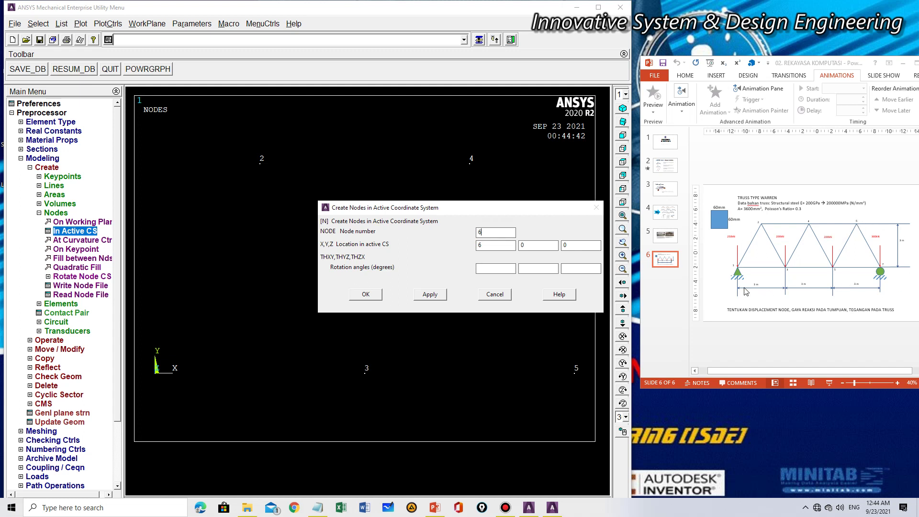
pyautogui.doubleClick(500, 245)
pyautogui.write('7.5')
pyautogui.doubleClick(535, 245)
pyautogui.write('3')
pyautogui.click(430, 294)
# Create node 7 at 9,0,0 in the active coordinate system and finish node creation.
pyautogui.click(496, 233)
pyautogui.moveTo(496, 232); pyautogui.dragTo(462, 232)
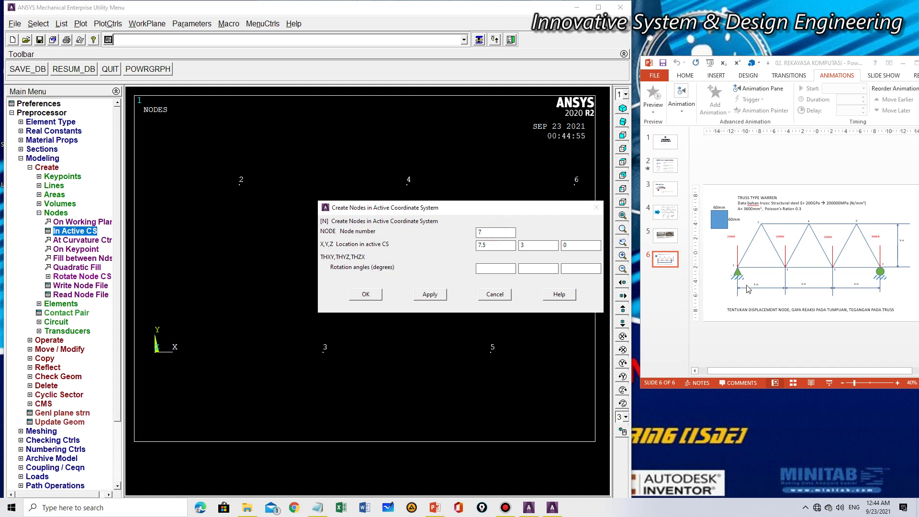
pyautogui.moveTo(498, 246); pyautogui.dragTo(446, 247)
pyautogui.write('9')
pyautogui.doubleClick(538, 245)
pyautogui.click(433, 296)
pyautogui.click(374, 293)
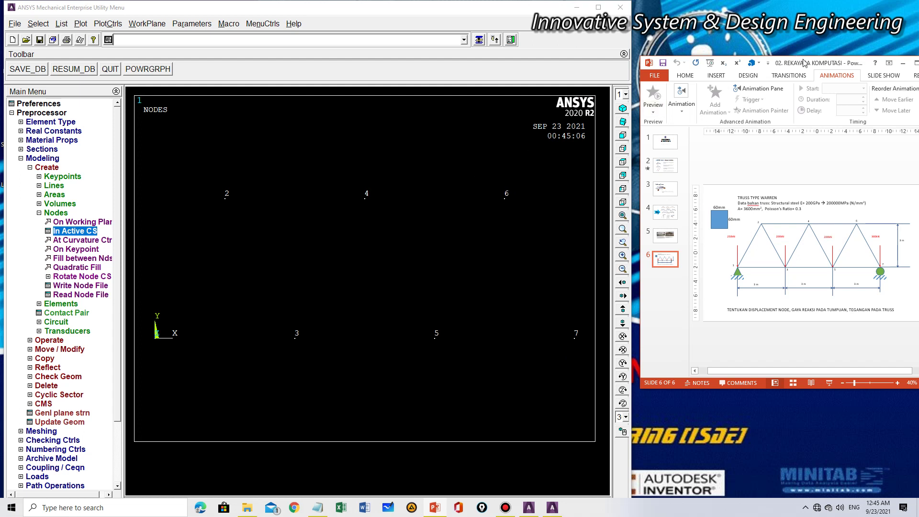
# Minimize the PowerPoint window and maximize the ANSYS window.
pyautogui.moveTo(804, 63); pyautogui.dragTo(758, 66)
pyautogui.click(860, 66)
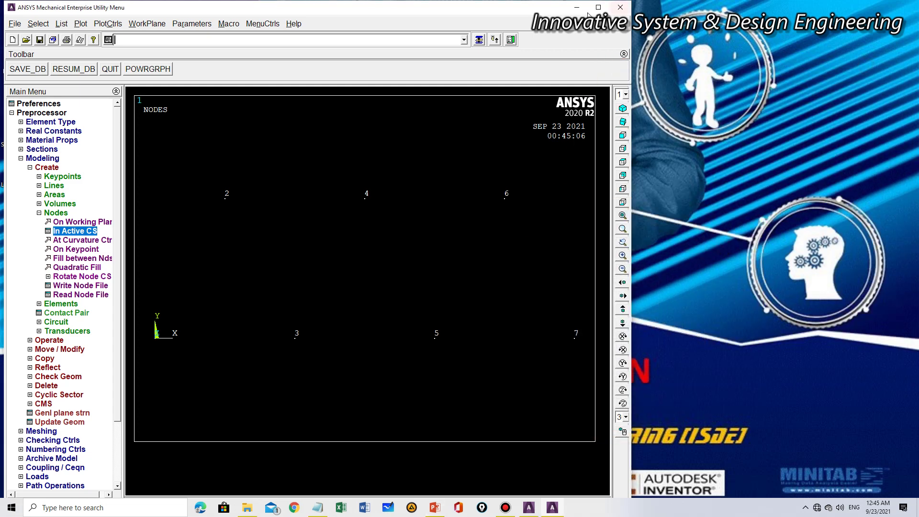
pyautogui.click(599, 7)
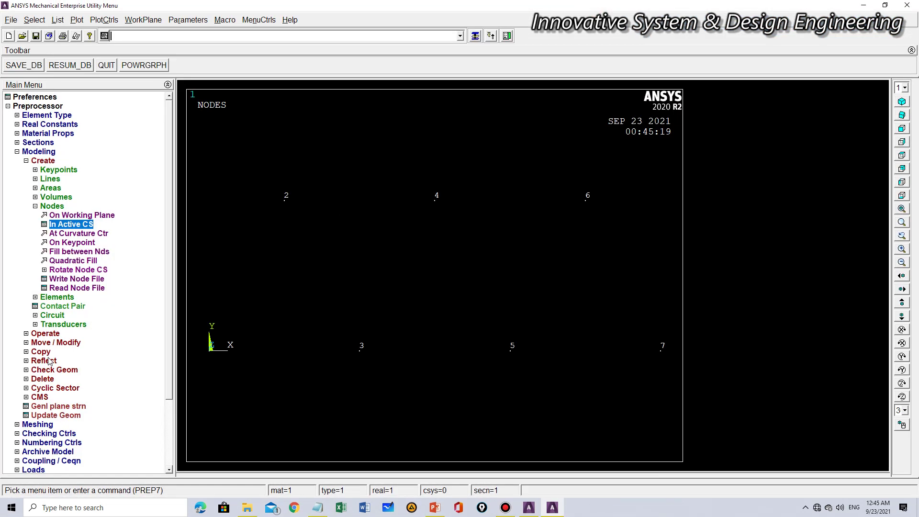
# Create an auto-numbered element through nodes 1 and 2 for the truss's first diagonal member.
pyautogui.click(35, 206)
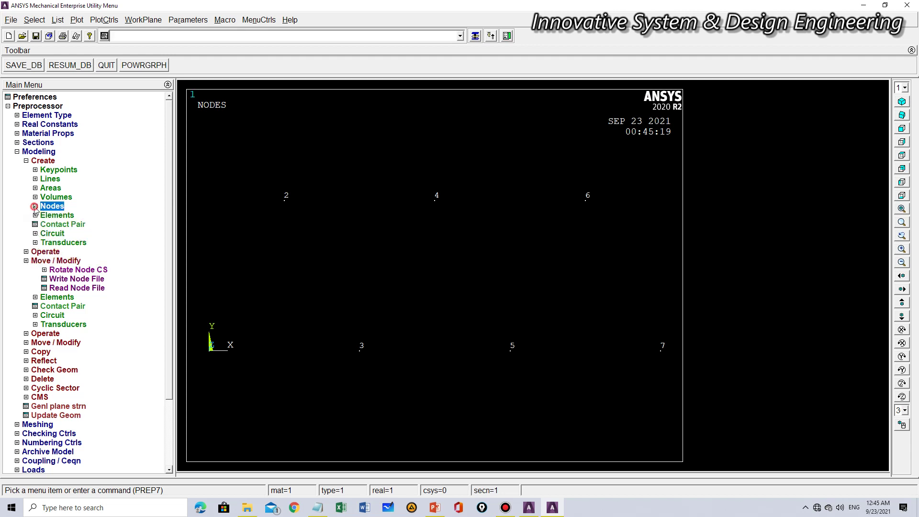
pyautogui.click(35, 215)
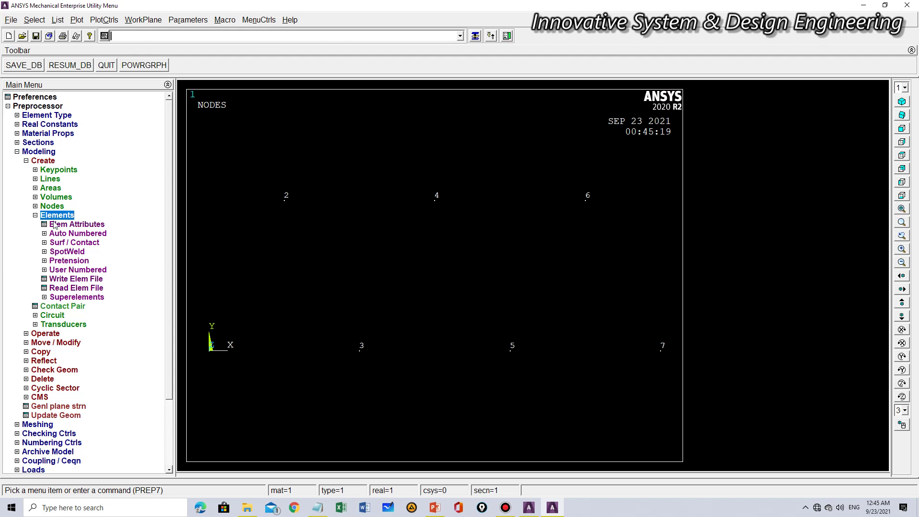
pyautogui.click(44, 233)
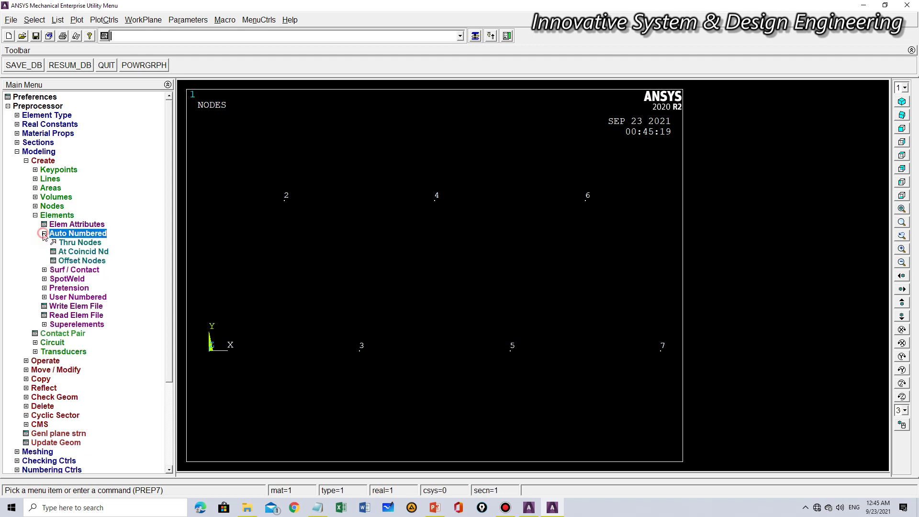
pyautogui.click(79, 243)
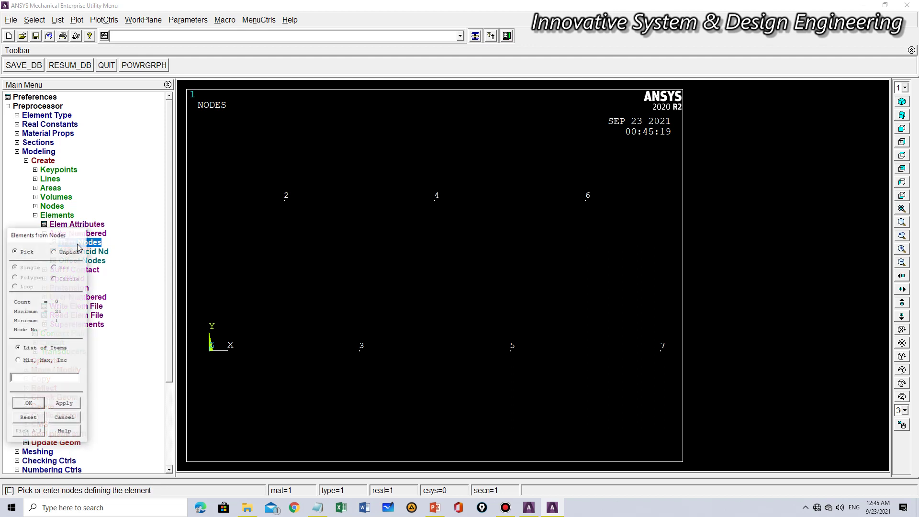
pyautogui.click(210, 351)
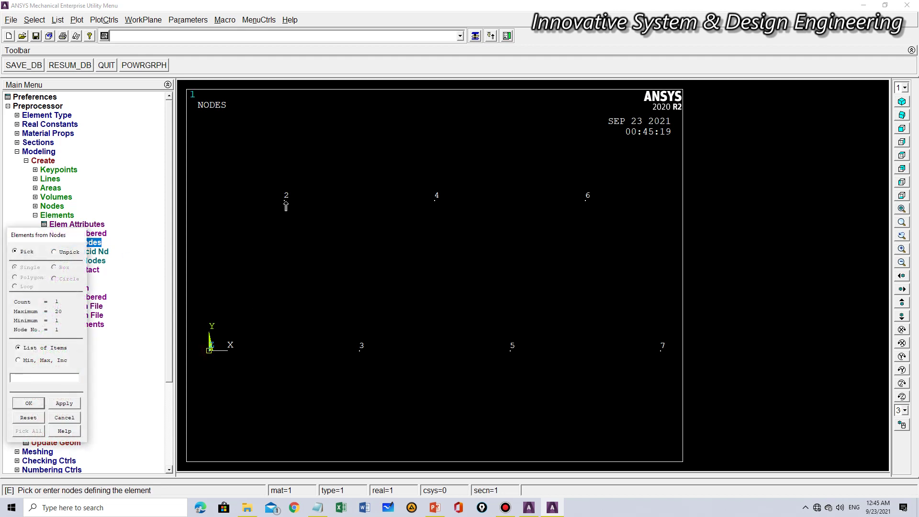
pyautogui.click(62, 403)
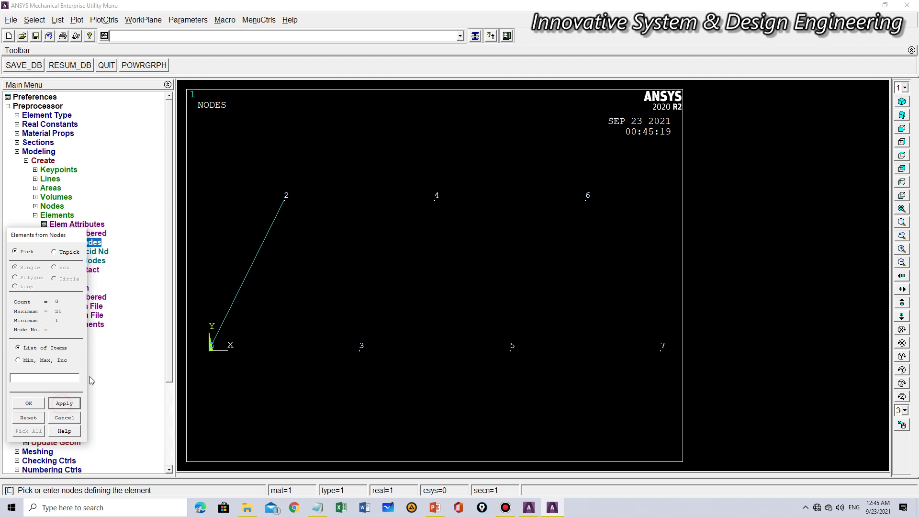
# Create the next two diagonal truss elements, one through nodes 2 and 3 and one through nodes 3 and 4.
pyautogui.click(285, 203)
pyautogui.click(359, 350)
pyautogui.click(64, 404)
pyautogui.click(360, 350)
pyautogui.click(435, 200)
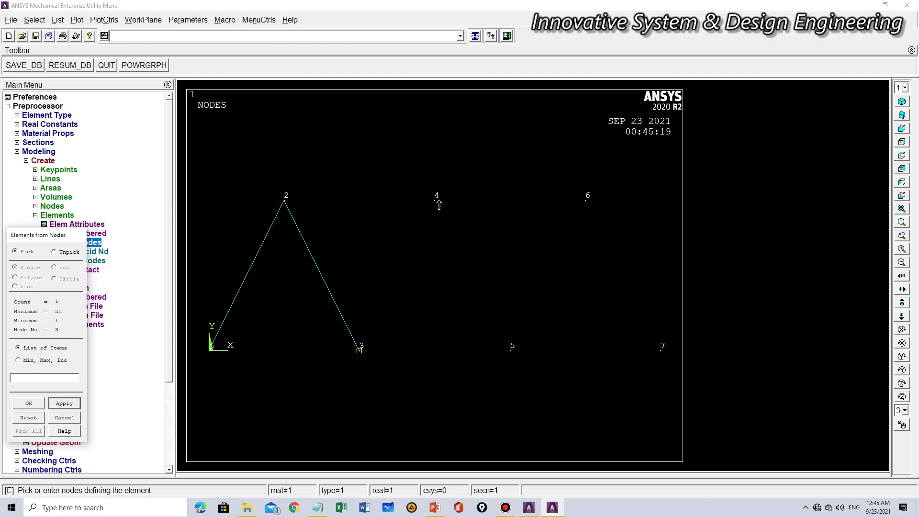
pyautogui.click(65, 403)
# Create the remaining diagonal elements through node pairs 4-5, 5-6 and 6-7.
pyautogui.click(436, 200)
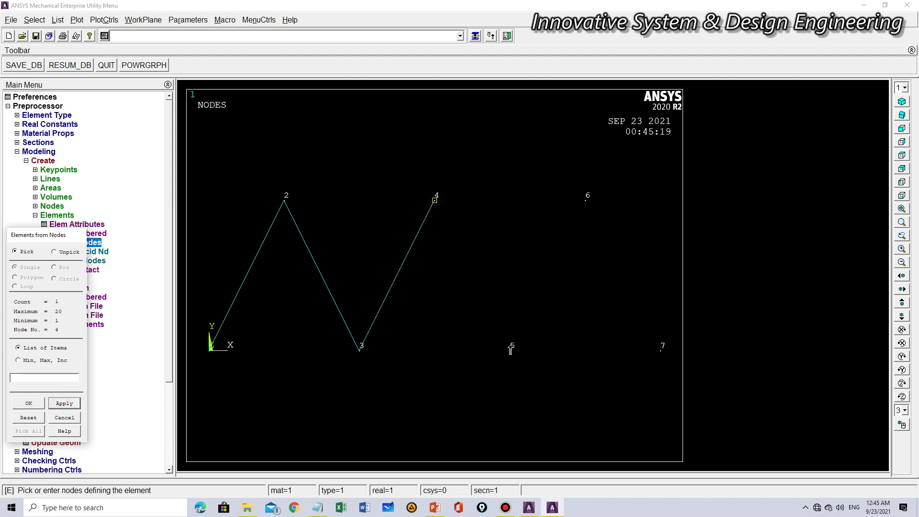
pyautogui.click(510, 350)
pyautogui.click(64, 403)
pyautogui.click(510, 351)
pyautogui.click(590, 202)
pyautogui.click(70, 403)
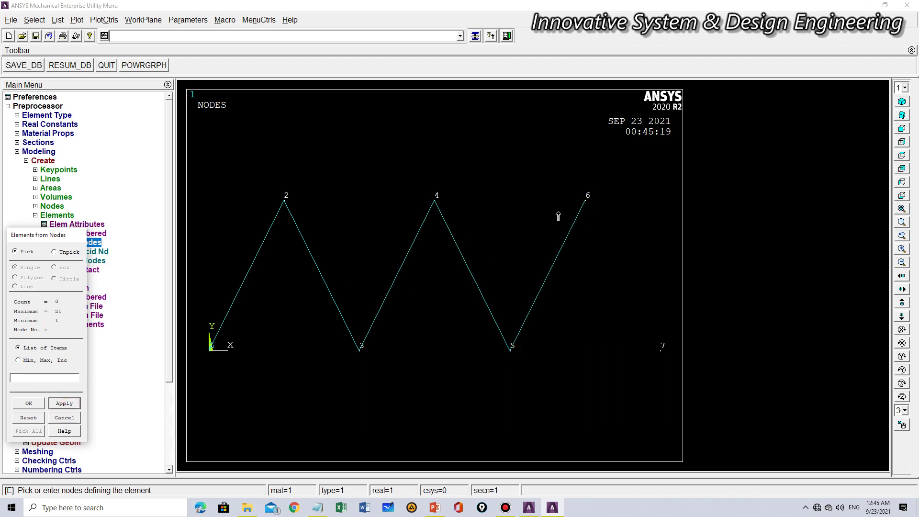
pyautogui.click(586, 201)
pyautogui.click(661, 352)
pyautogui.click(64, 403)
# Create the three bottom chord elements through node pairs 1-3, 3-5 and 5-7.
pyautogui.click(212, 352)
pyautogui.click(359, 351)
pyautogui.click(65, 403)
pyautogui.click(360, 351)
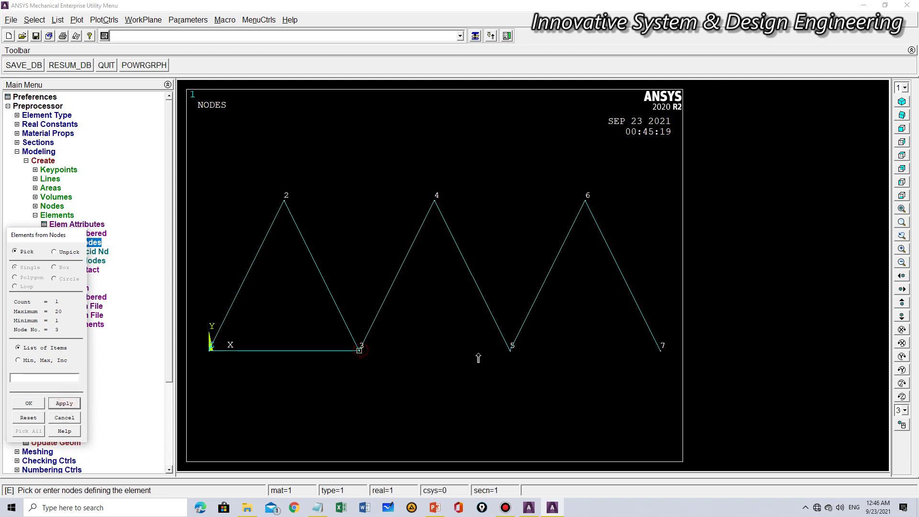
pyautogui.click(509, 352)
pyautogui.click(64, 404)
pyautogui.click(510, 351)
pyautogui.click(661, 351)
pyautogui.click(64, 402)
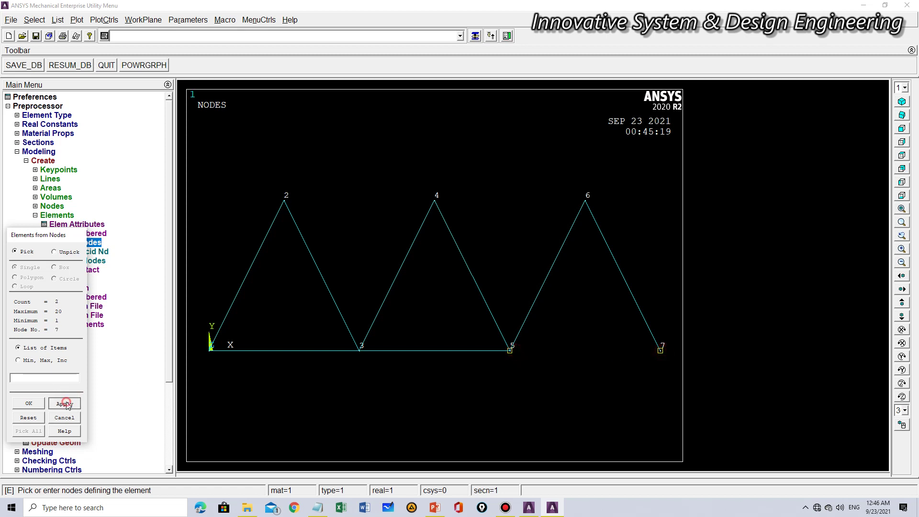
# Create the two top chord elements through node pairs 2-4 and 4-6, and finish element creation.
pyautogui.click(285, 201)
pyautogui.click(434, 201)
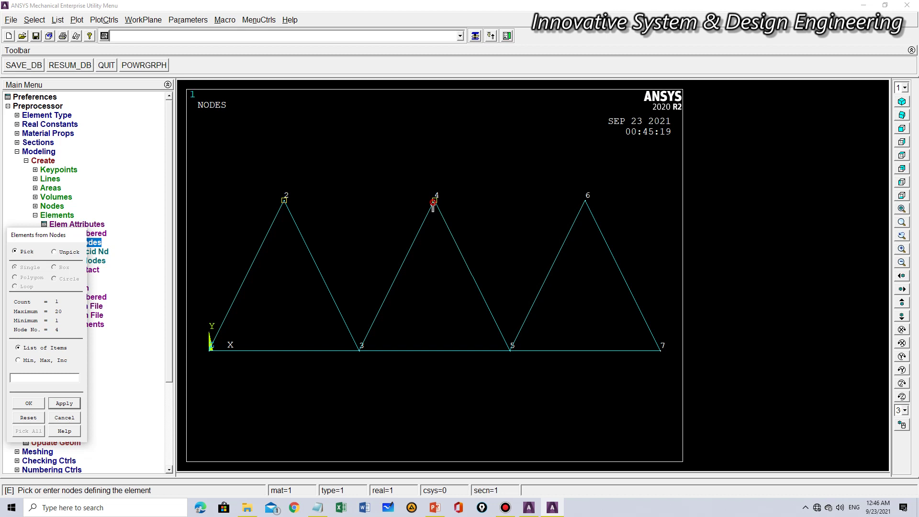
pyautogui.click(72, 404)
pyautogui.click(435, 201)
pyautogui.click(67, 404)
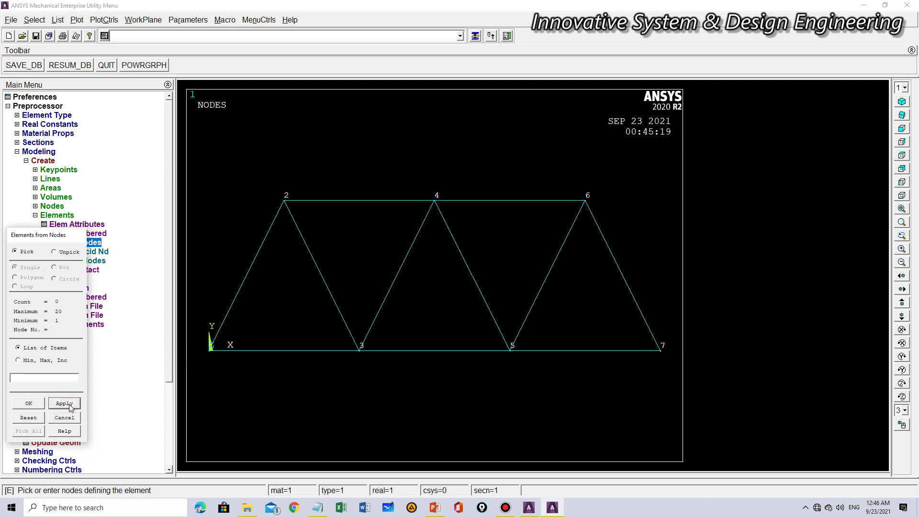
pyautogui.click(29, 404)
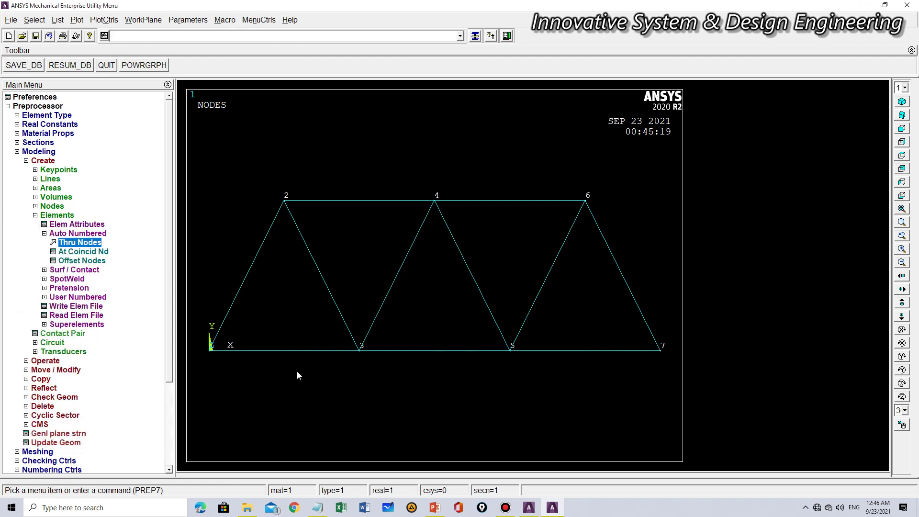
# Leave the preprocessor and enter the Solution processor.
pyautogui.click(35, 215)
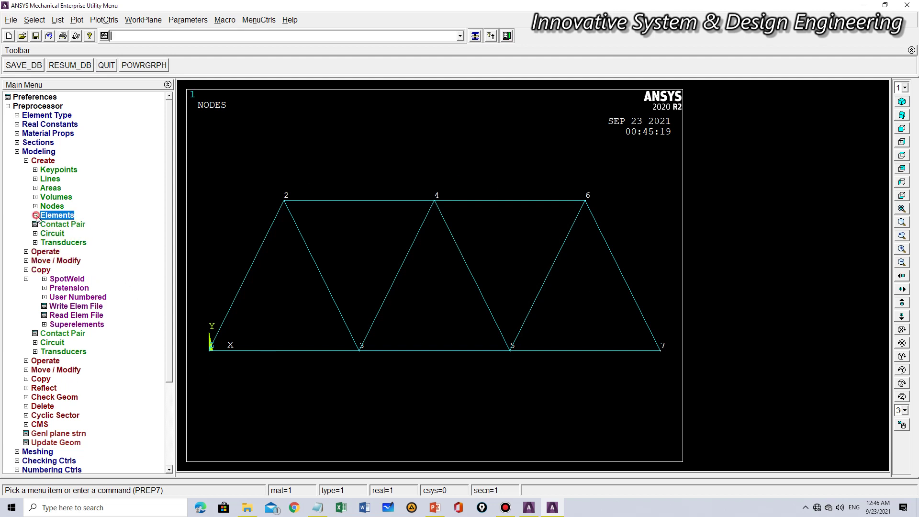
pyautogui.click(17, 152)
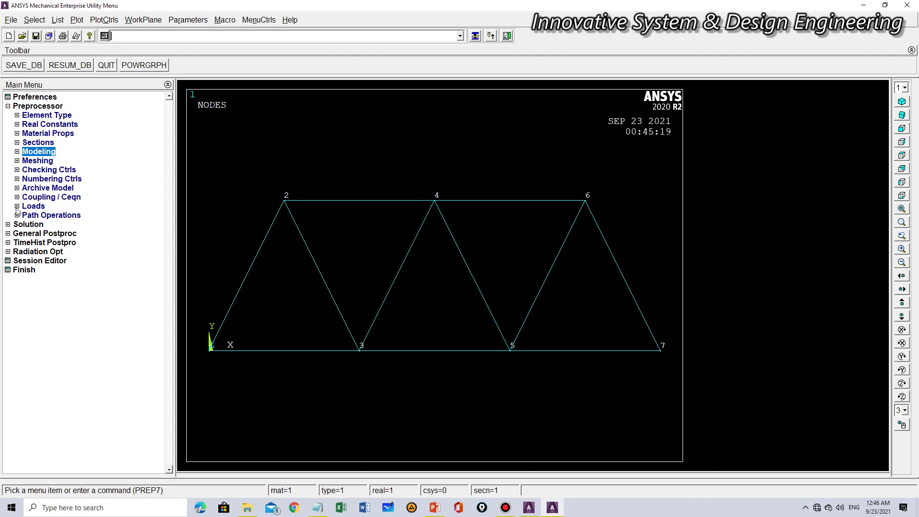
pyautogui.click(7, 107)
pyautogui.click(8, 115)
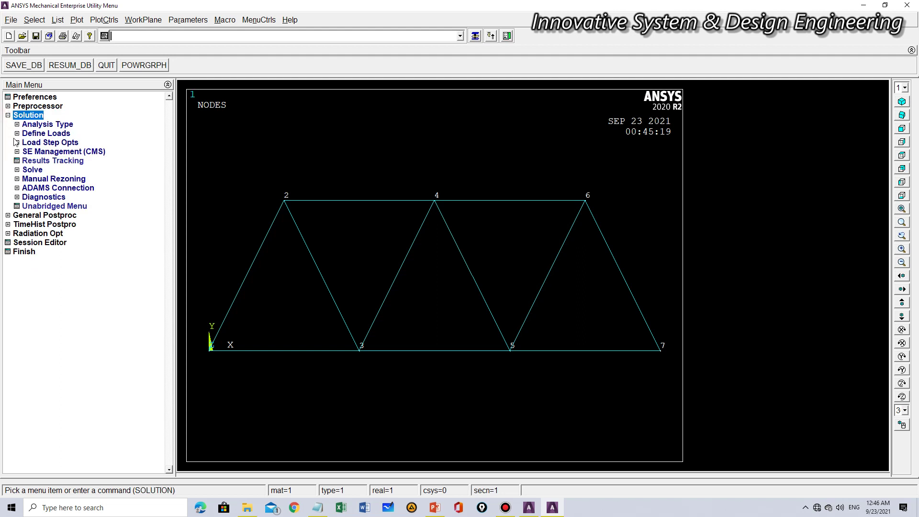
# Apply a structural displacement constraint at node 1 for All DOF with a constant value of 0.
pyautogui.click(18, 134)
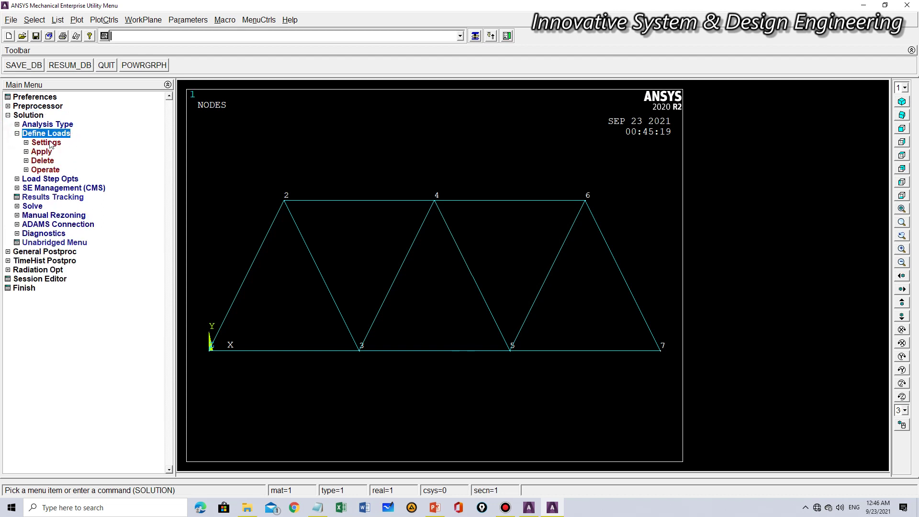
pyautogui.click(26, 152)
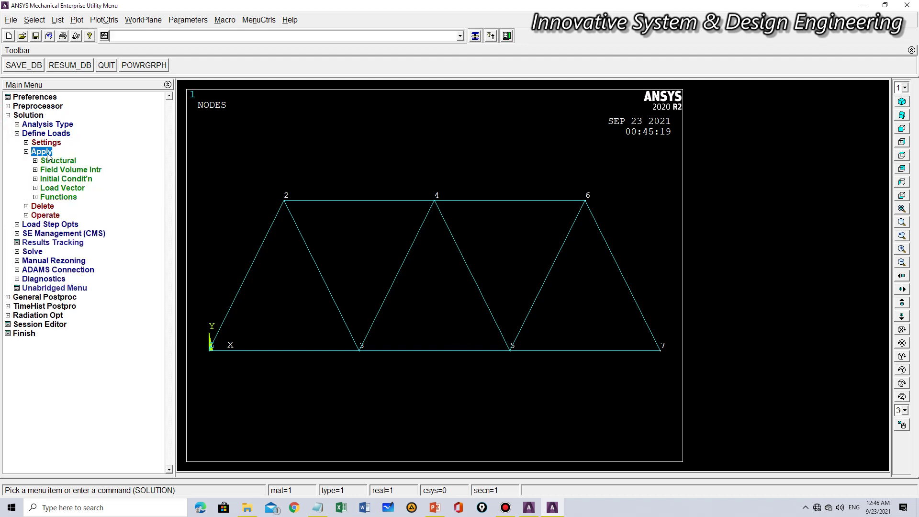
pyautogui.click(36, 161)
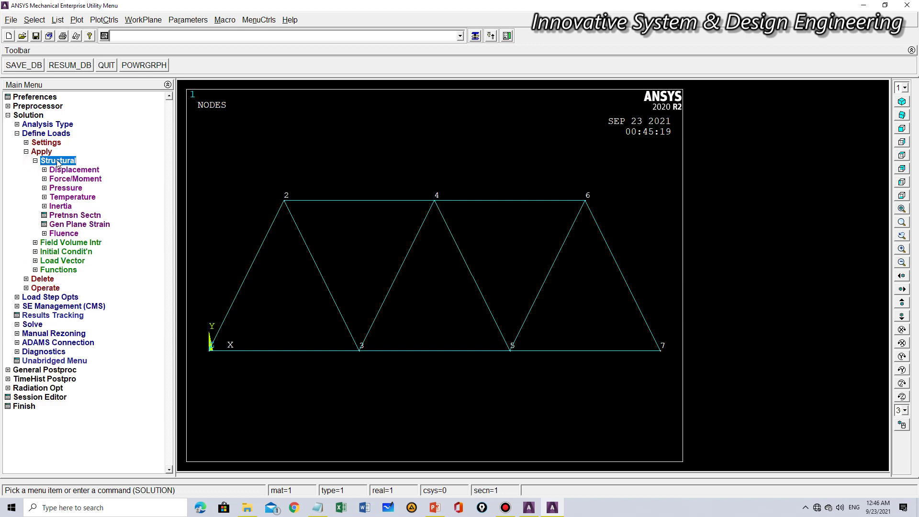
pyautogui.click(47, 171)
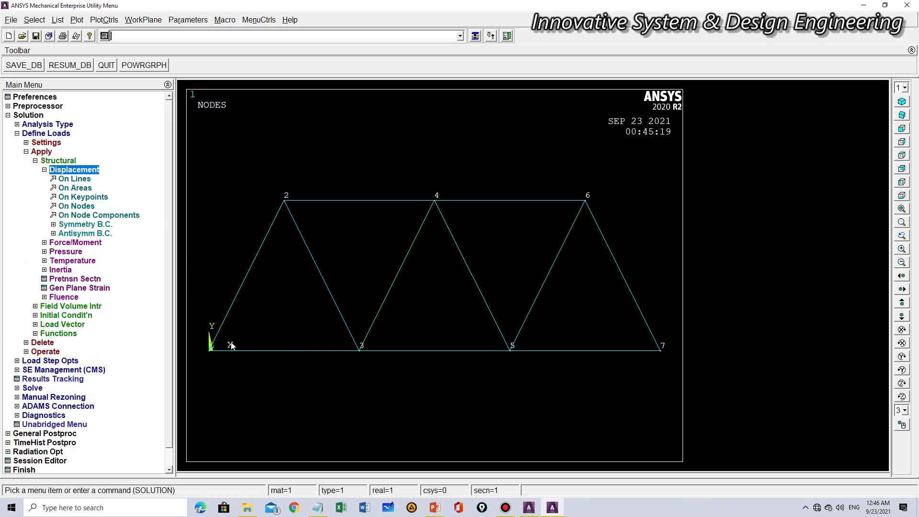
pyautogui.click(69, 208)
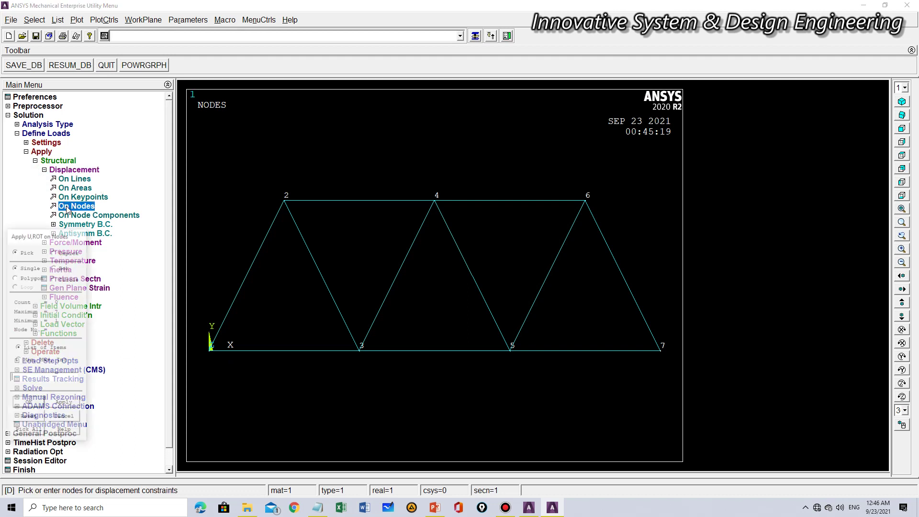
pyautogui.click(202, 352)
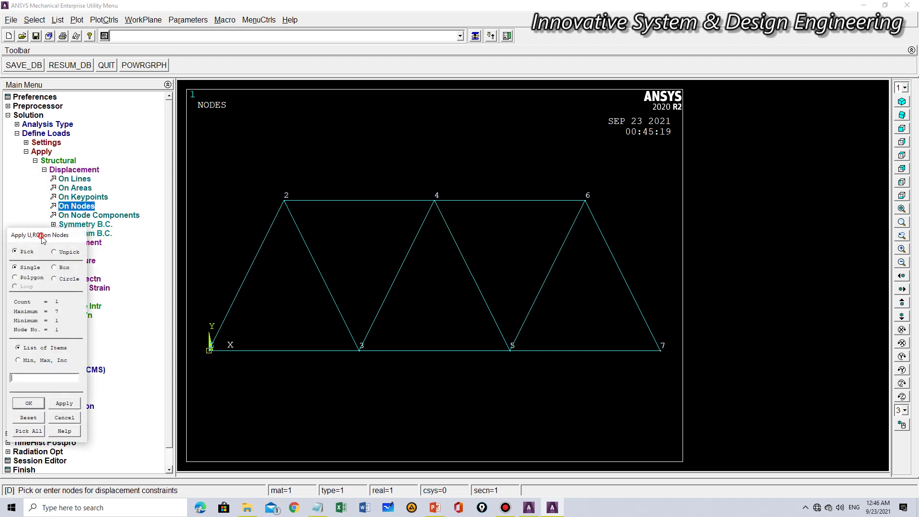
pyautogui.moveTo(41, 235); pyautogui.dragTo(91, 178)
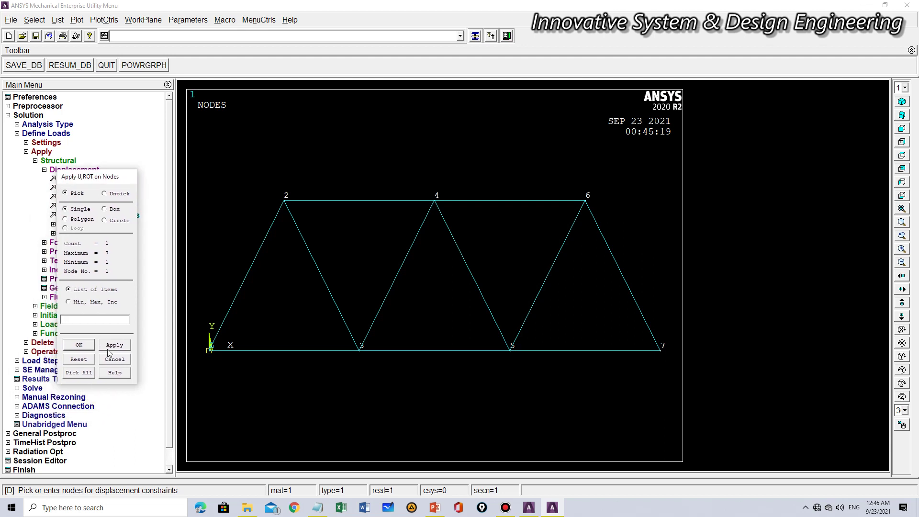
pyautogui.click(79, 344)
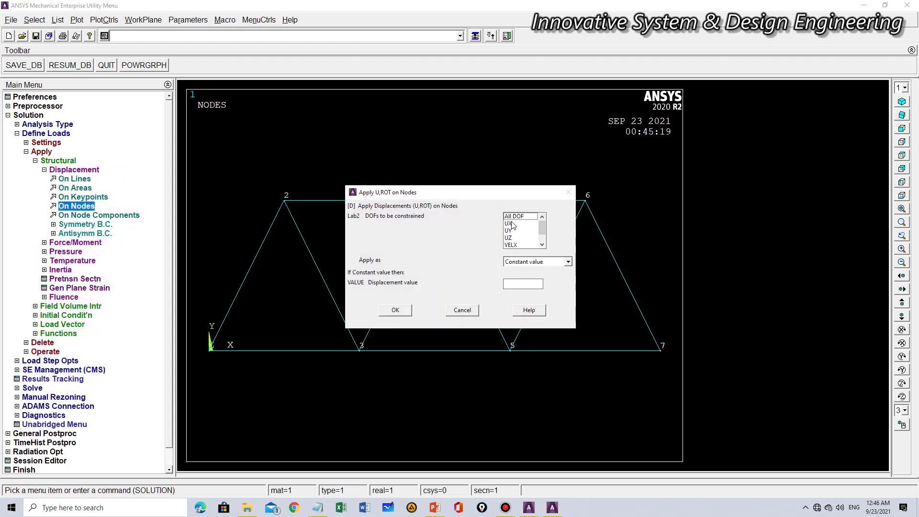
pyautogui.moveTo(483, 199); pyautogui.dragTo(767, 149)
pyautogui.click(806, 168)
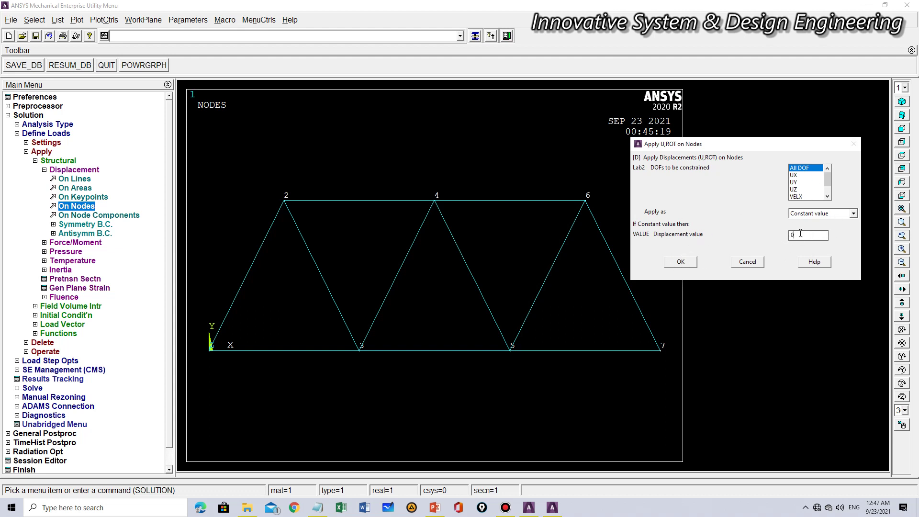
pyautogui.click(681, 262)
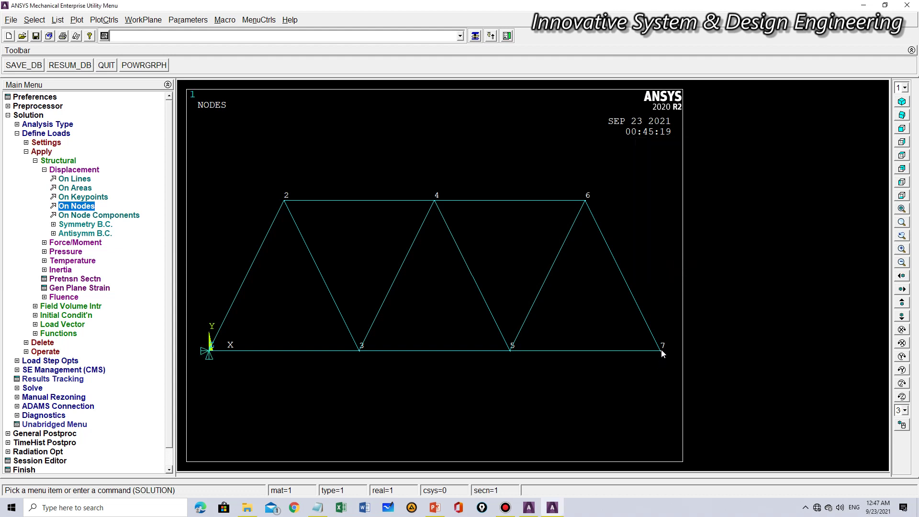
# Apply a displacement constraint at node 7 for UY only, with a constant value of 0.
pyautogui.click(82, 210)
pyautogui.moveTo(43, 237); pyautogui.dragTo(85, 221)
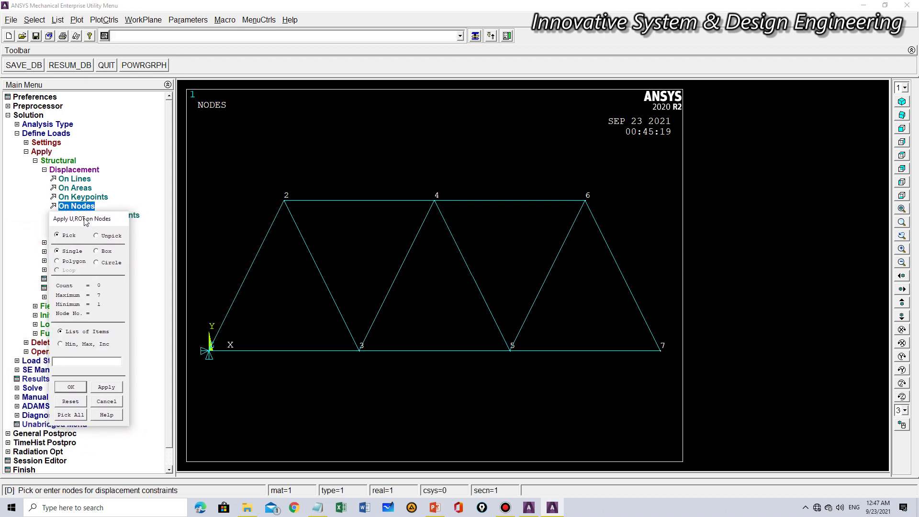
pyautogui.click(661, 351)
pyautogui.click(70, 387)
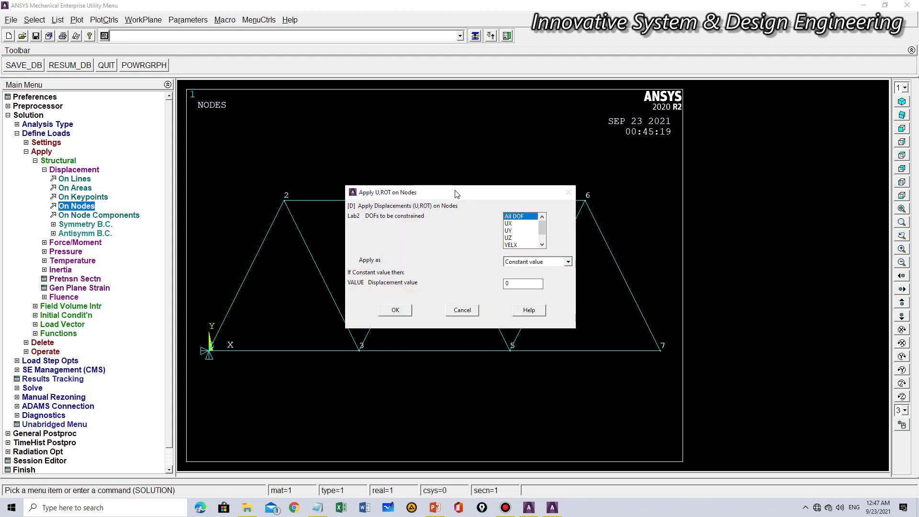
pyautogui.moveTo(456, 194); pyautogui.dragTo(738, 122)
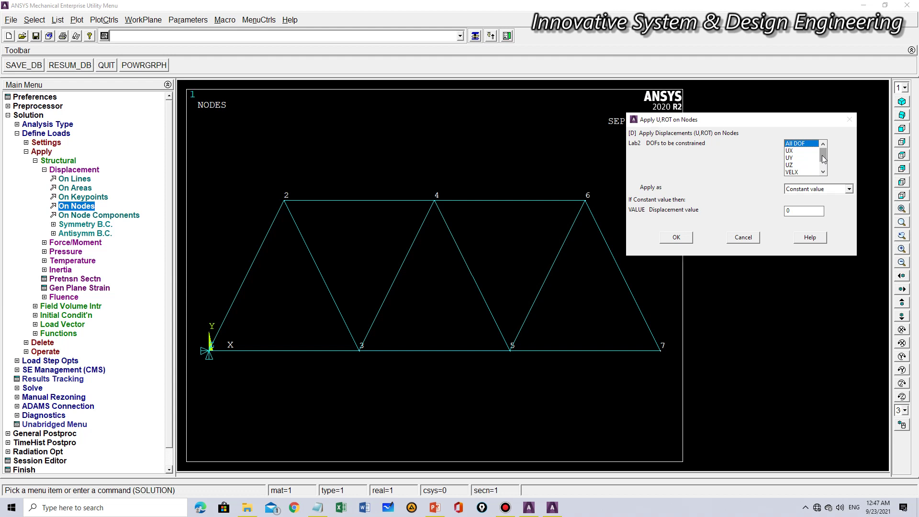
pyautogui.click(795, 158)
pyautogui.click(802, 143)
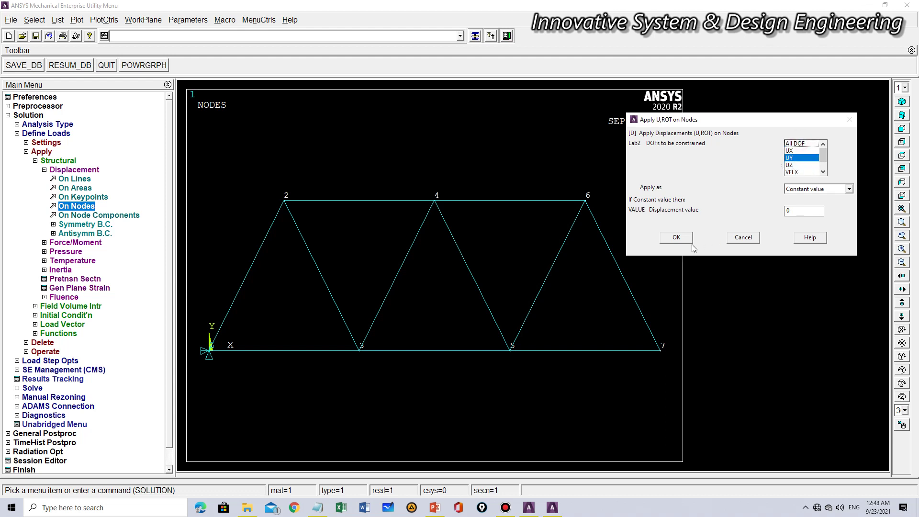
pyautogui.click(676, 238)
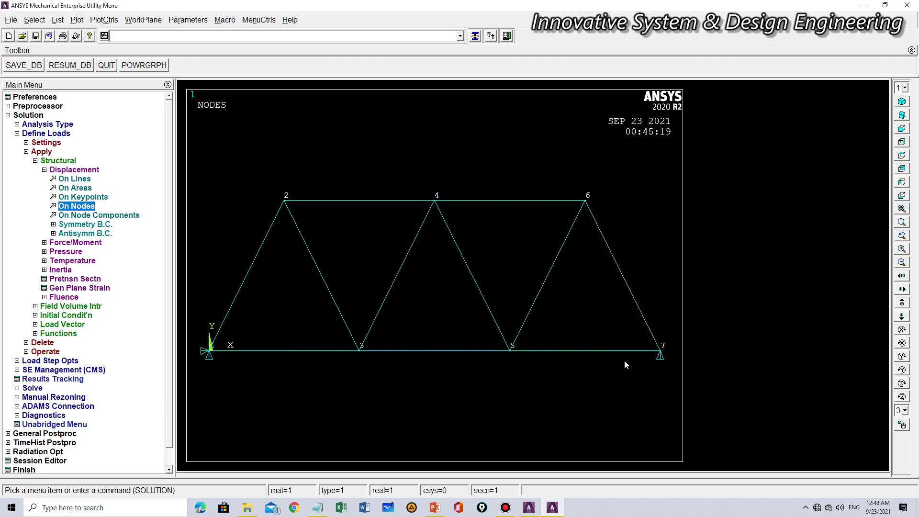
# Start applying a structural force/moment load on nodes.
pyautogui.click(44, 170)
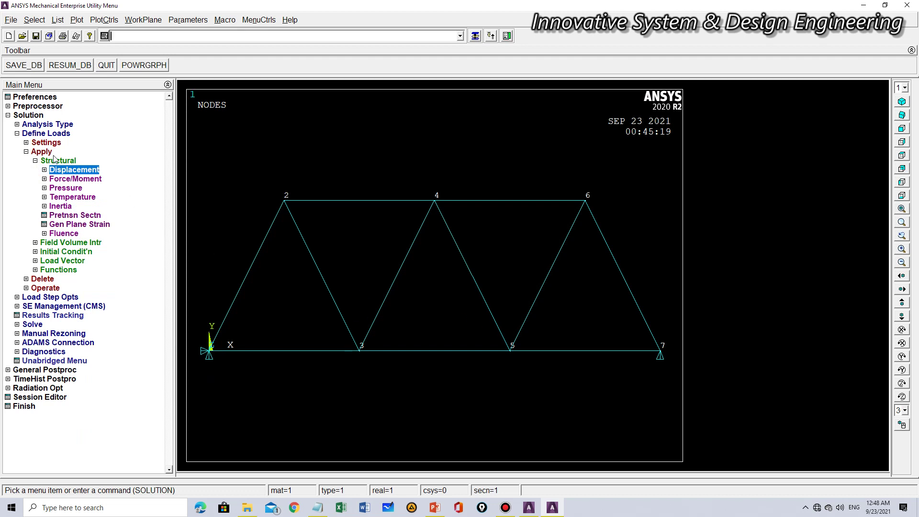
pyautogui.click(44, 179)
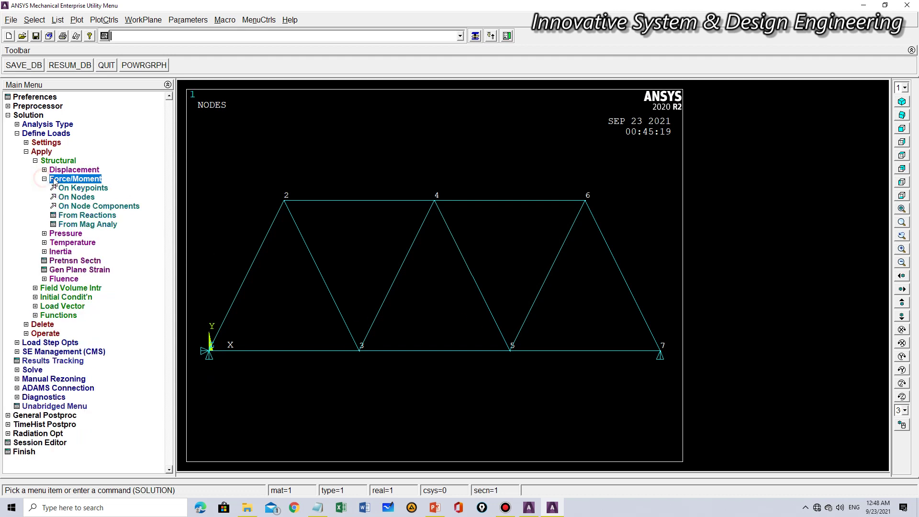
pyautogui.click(67, 198)
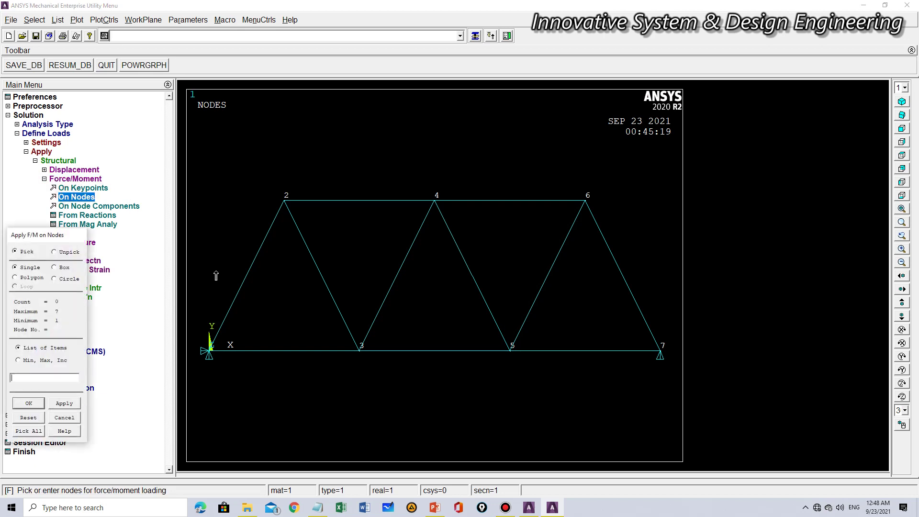
# Switch to PowerPoint, examine the nodal loads on the Warren truss diagram at 60% zoom, and return to ANSYS.
pyautogui.click(434, 508)
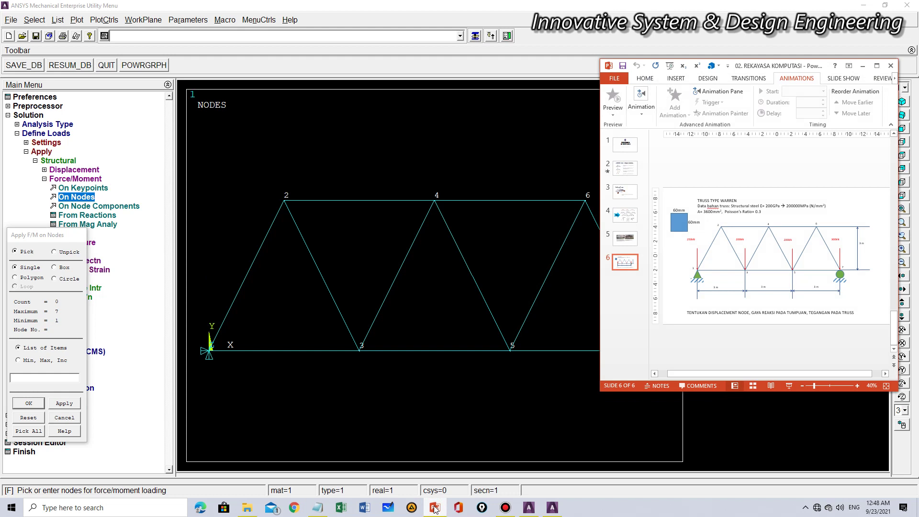
pyautogui.click(857, 386)
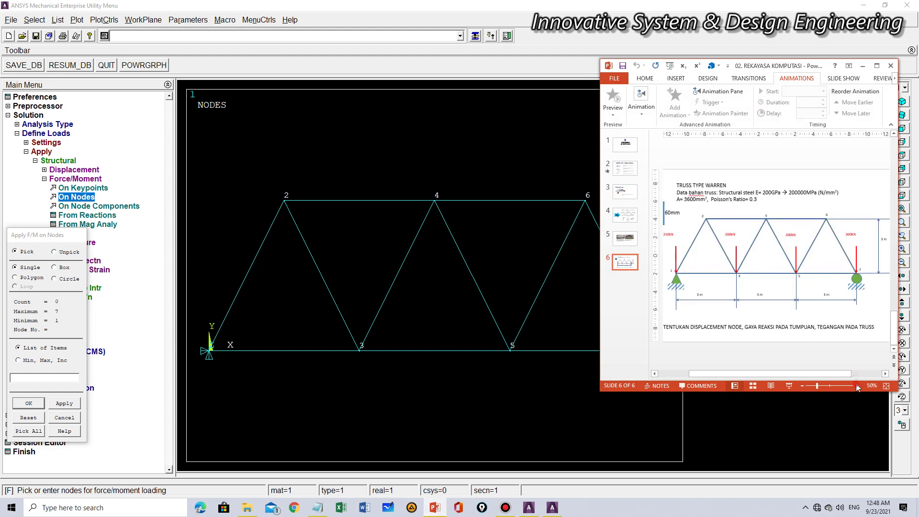
pyautogui.click(857, 386)
pyautogui.moveTo(818, 374)
pyautogui.mouseDown()
pyautogui.moveTo(784, 374)
pyautogui.moveTo(829, 374)
pyautogui.mouseUp()
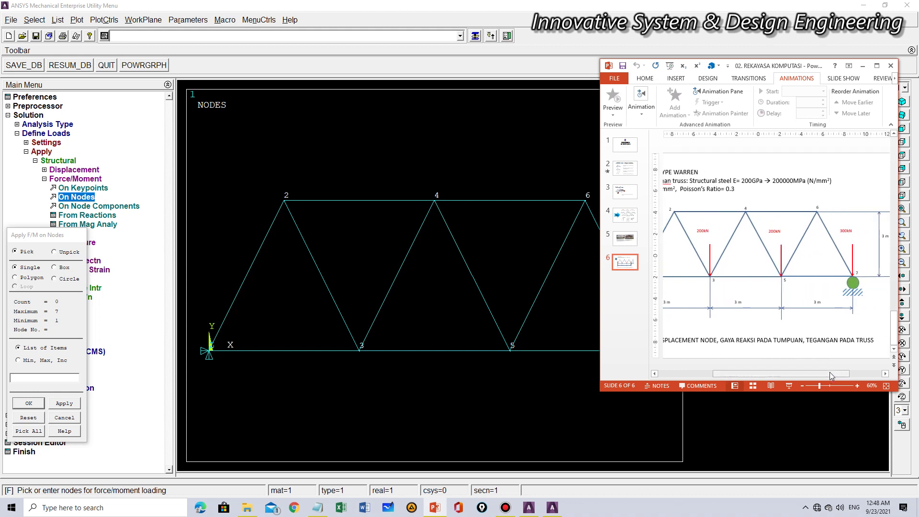
pyautogui.moveTo(830, 375); pyautogui.dragTo(775, 376)
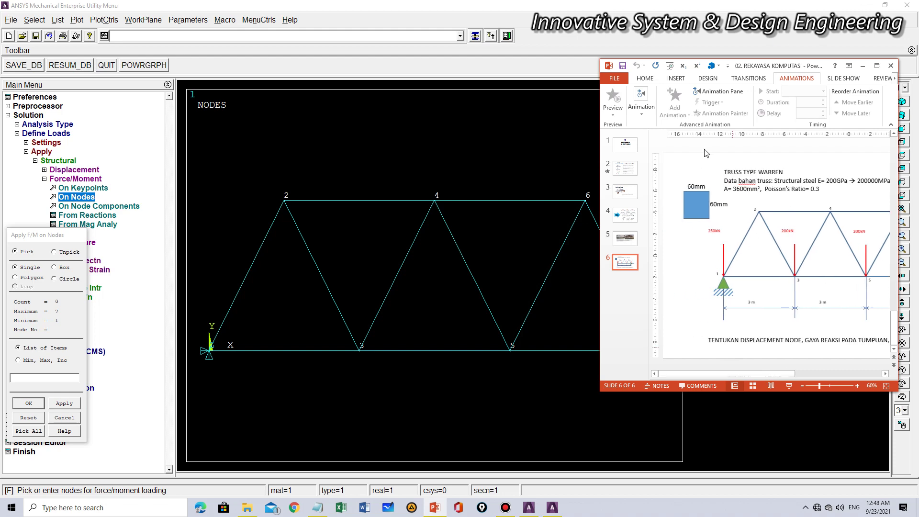
pyautogui.click(864, 67)
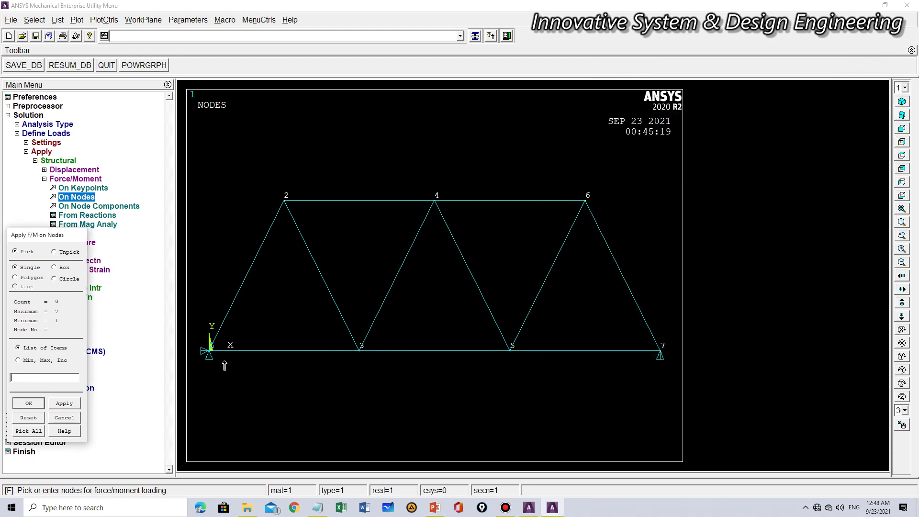
# Apply a constant FY force of -250000 at node 1, checking the load against the truss diagram in PowerPoint.
pyautogui.click(210, 352)
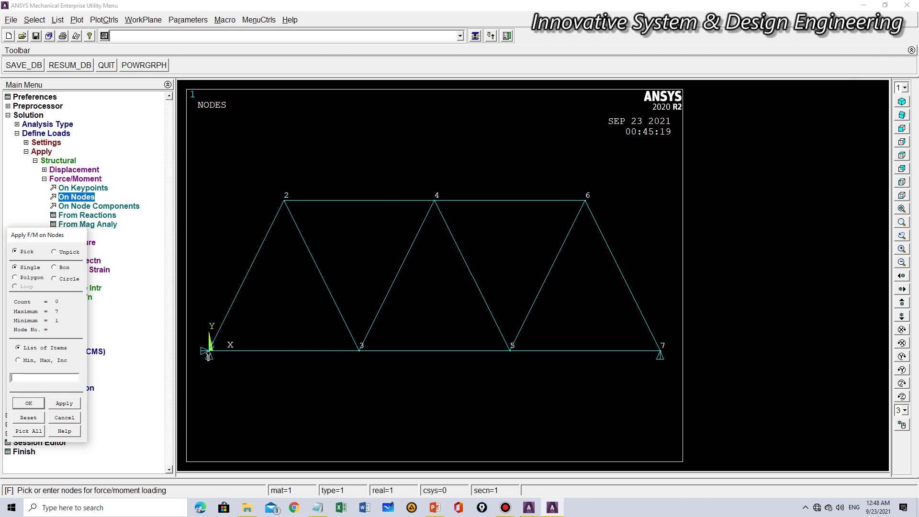
pyautogui.click(60, 406)
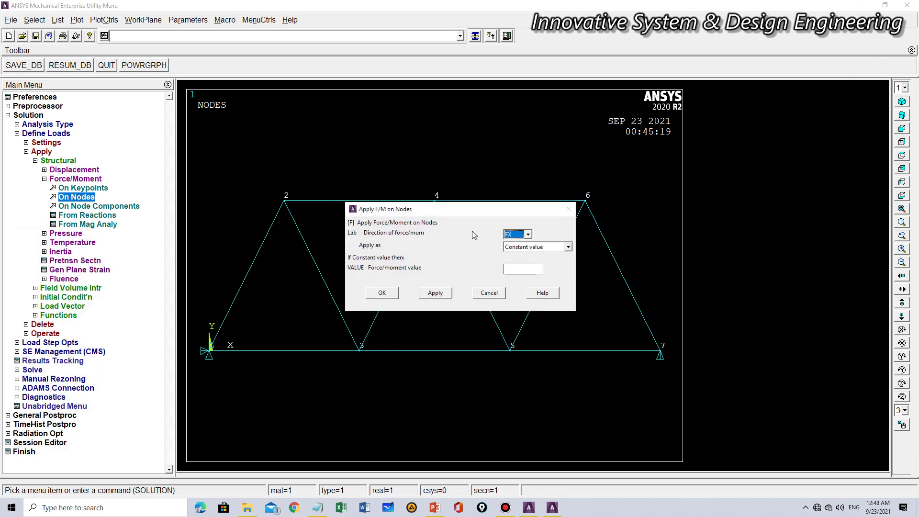
pyautogui.click(528, 234)
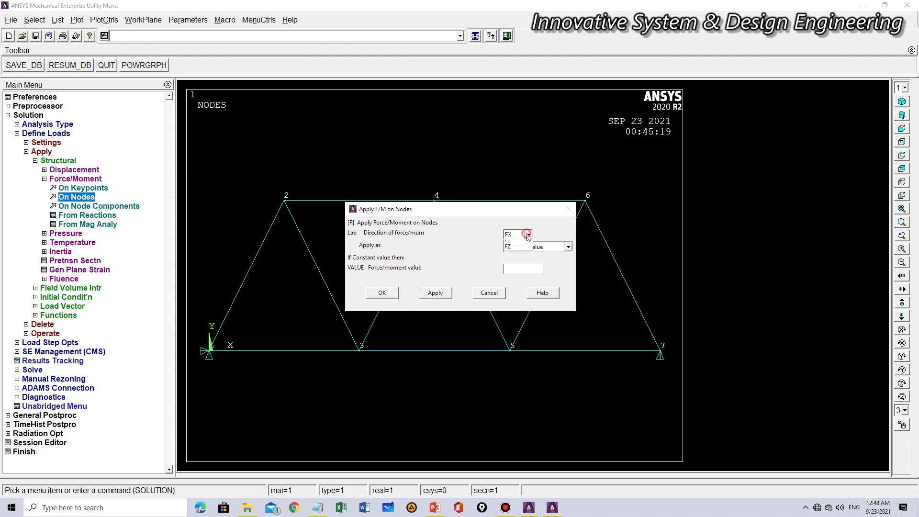
pyautogui.click(512, 251)
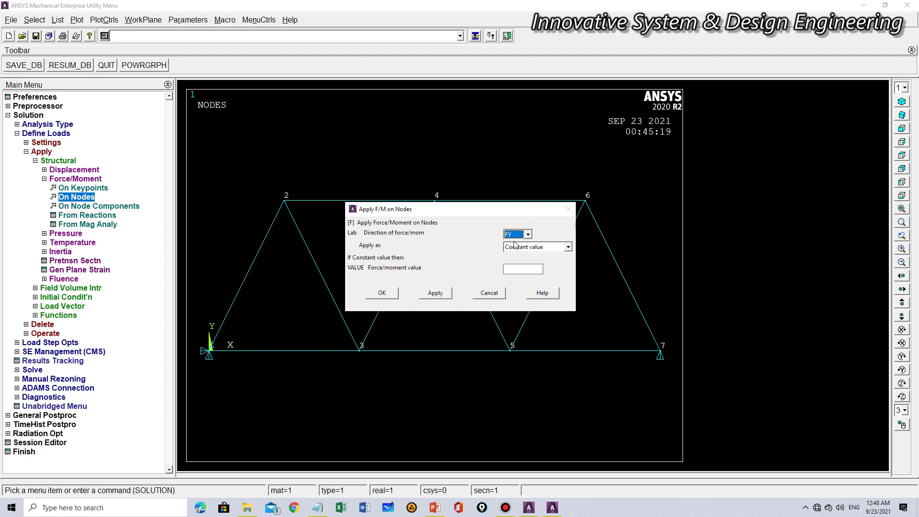
pyautogui.click(515, 268)
pyautogui.click(434, 507)
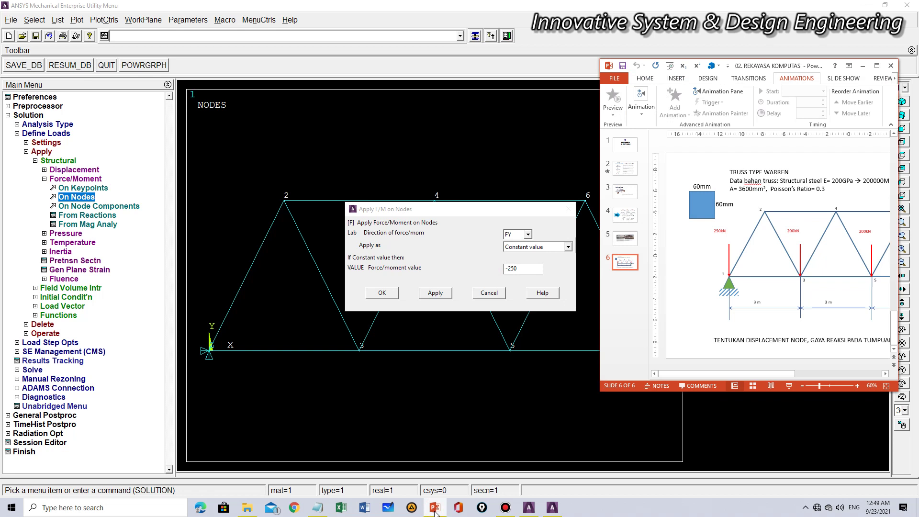
pyautogui.click(434, 508)
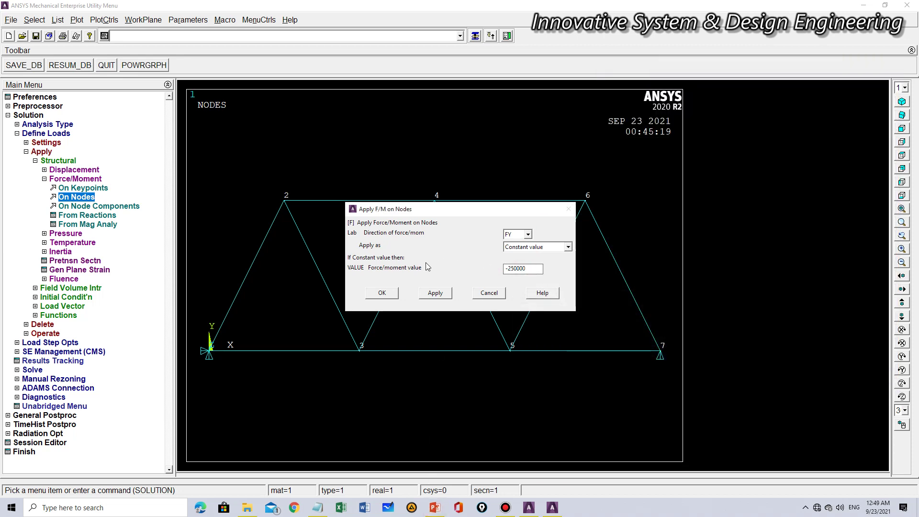
pyautogui.click(435, 293)
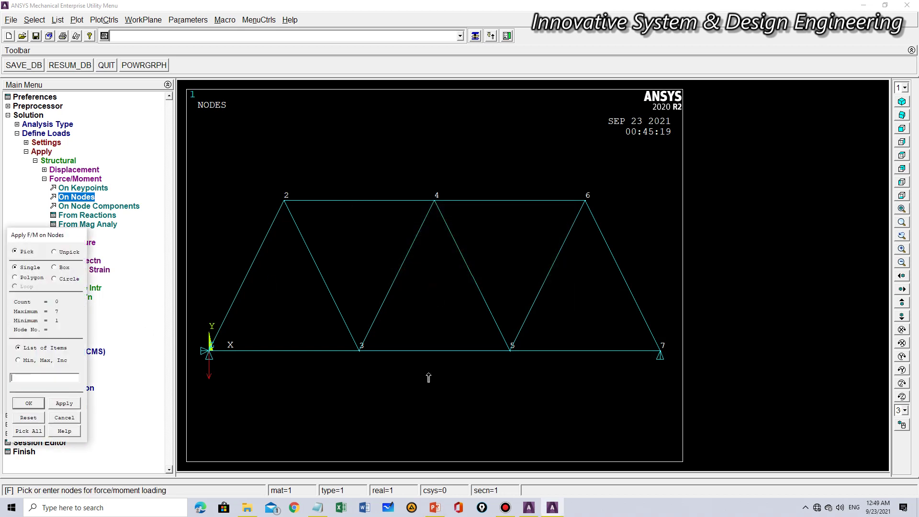
# Apply a constant FY force of -200000 at node 3.
pyautogui.click(360, 351)
pyautogui.click(28, 403)
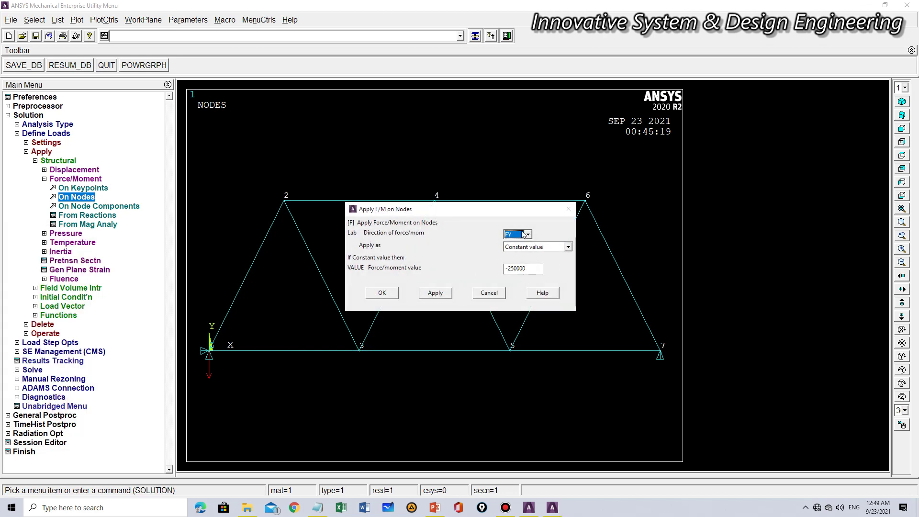
pyautogui.click(509, 269)
pyautogui.write('0')
pyautogui.click(430, 294)
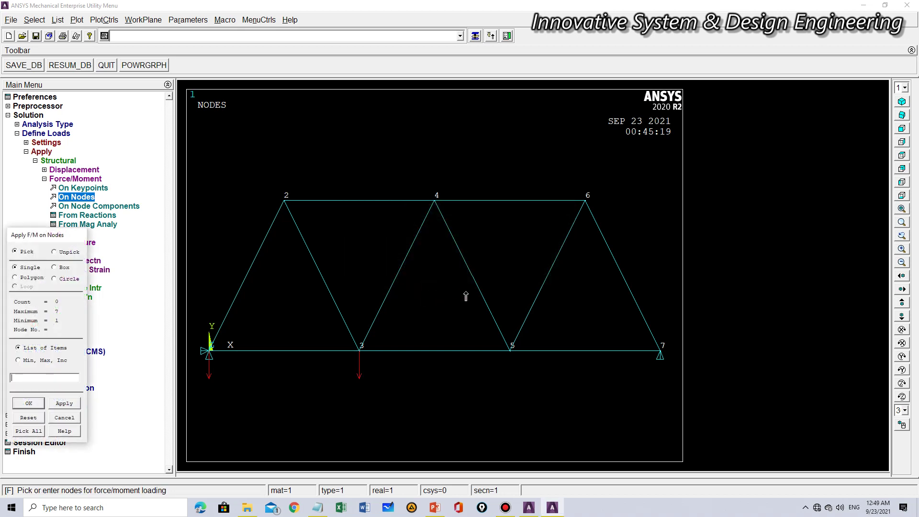
# Apply the same constant FY force of -200000 at node 5.
pyautogui.click(512, 354)
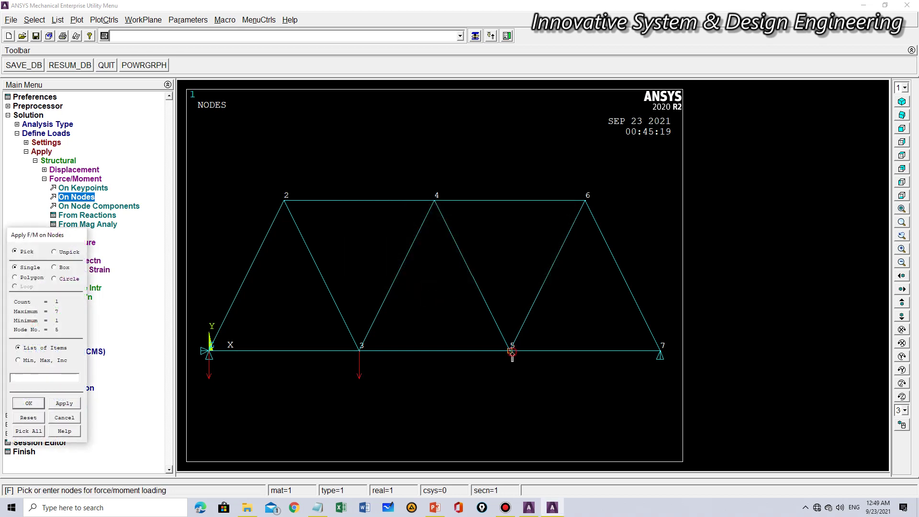
pyautogui.click(69, 406)
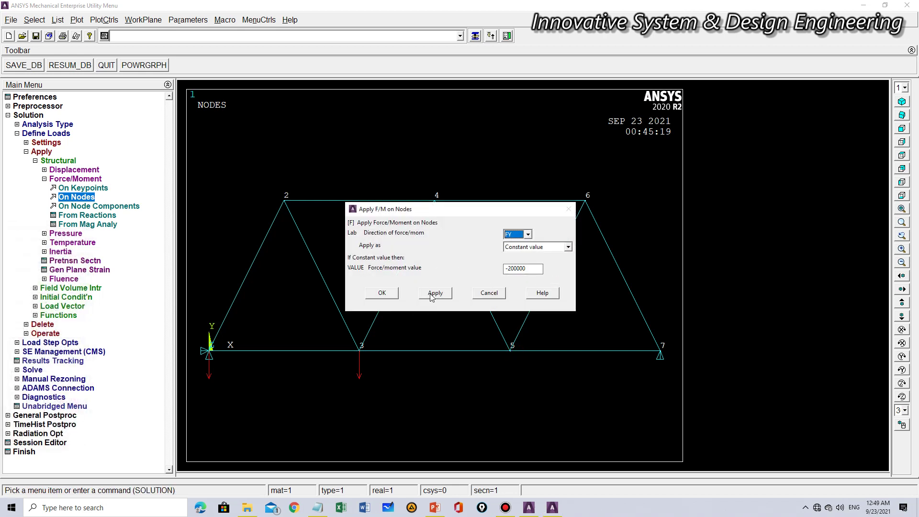
pyautogui.click(430, 294)
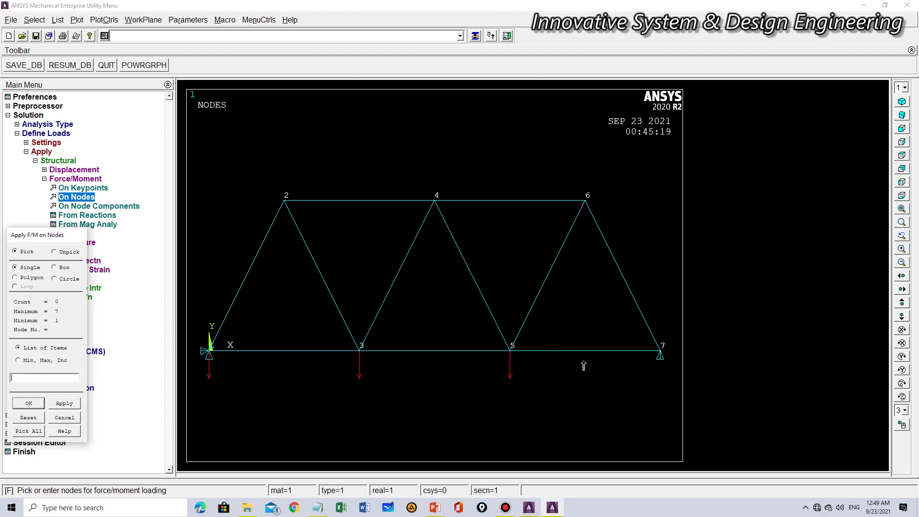
# Apply a constant FY force of -300000 at node 7, checking it against the PowerPoint diagram, and finish applying nodal forces.
pyautogui.click(660, 352)
pyautogui.click(70, 401)
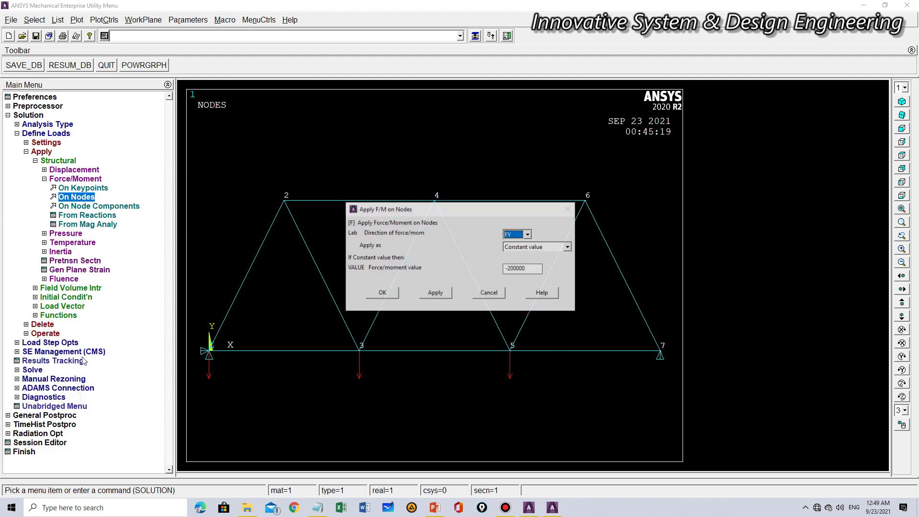
pyautogui.click(510, 268)
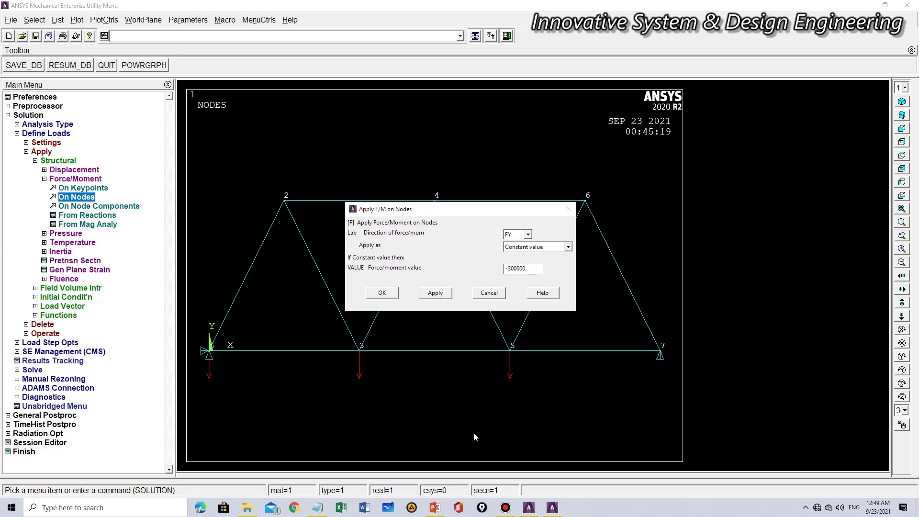
pyautogui.click(435, 508)
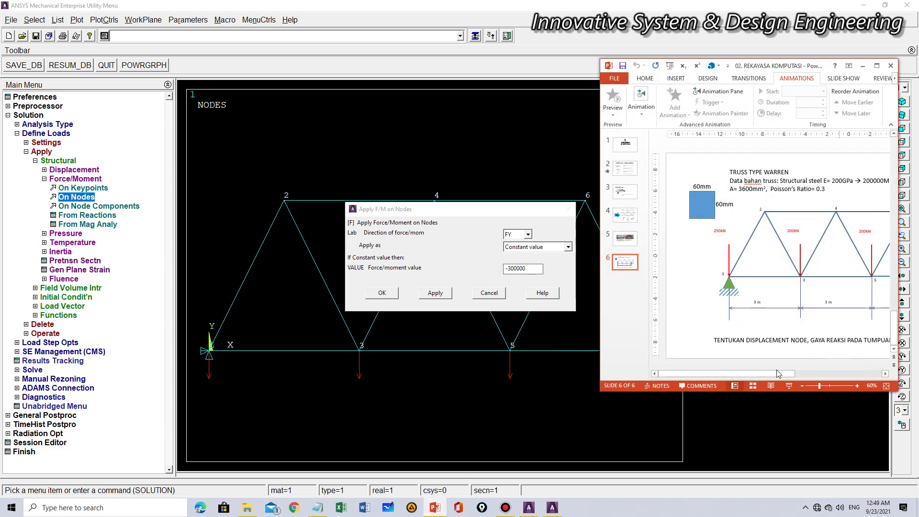
pyautogui.moveTo(778, 374); pyautogui.dragTo(815, 370)
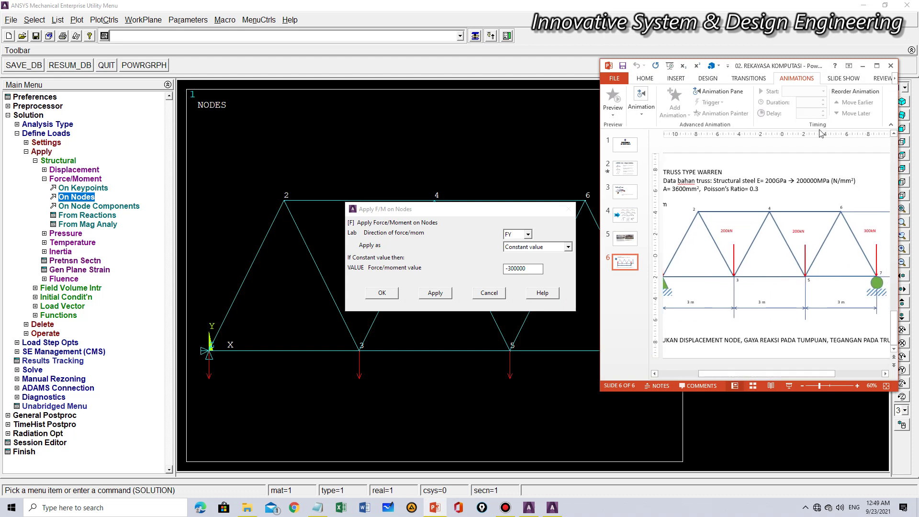
pyautogui.click(863, 66)
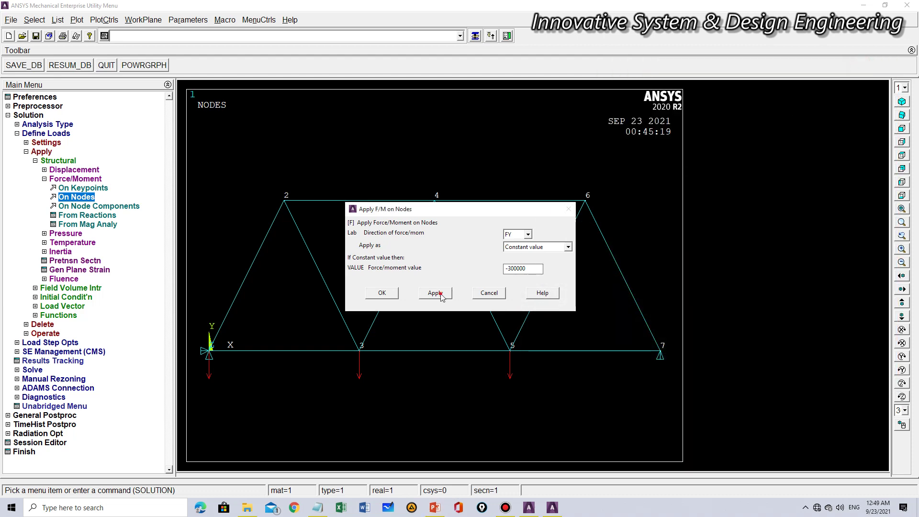
pyautogui.click(436, 293)
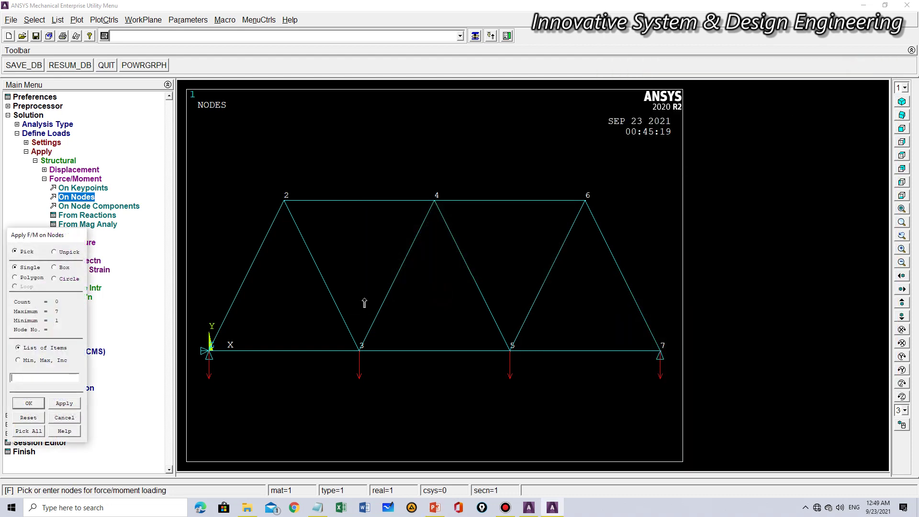
pyautogui.click(27, 405)
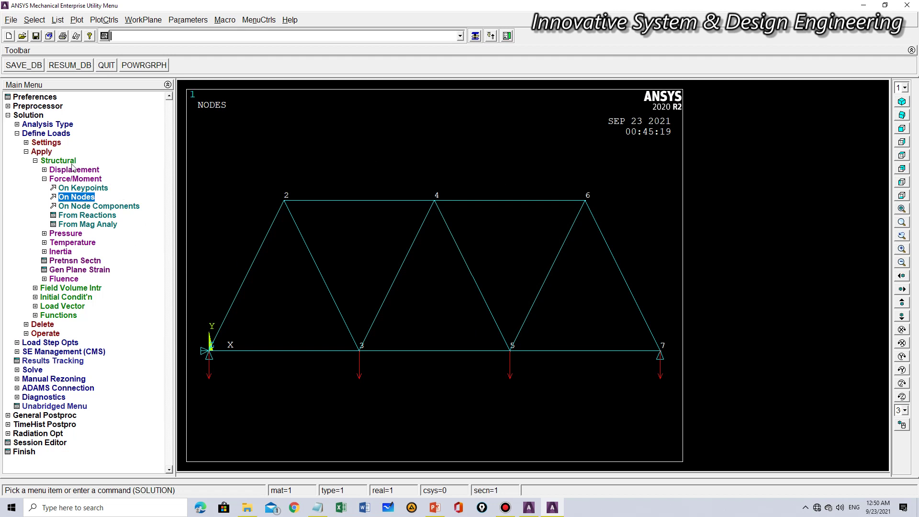
# Solve the current load step and close the solution note and status listing.
pyautogui.click(35, 161)
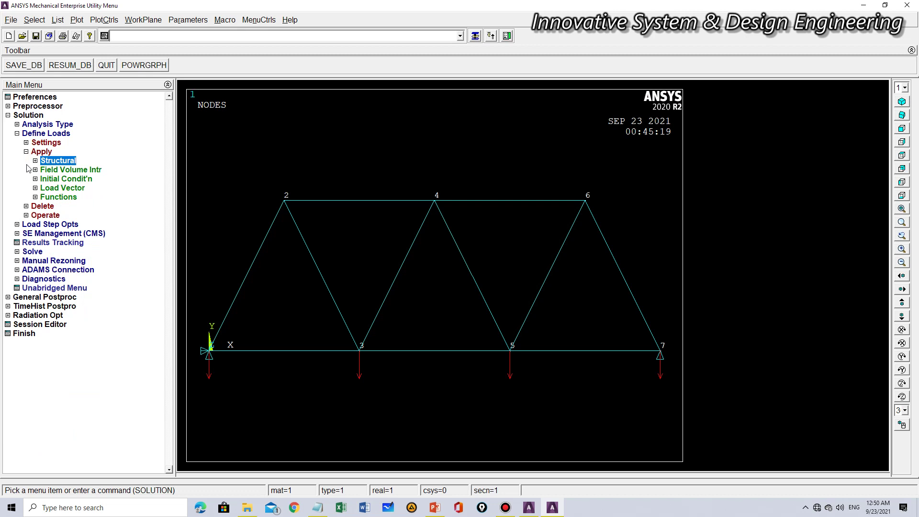
pyautogui.click(26, 152)
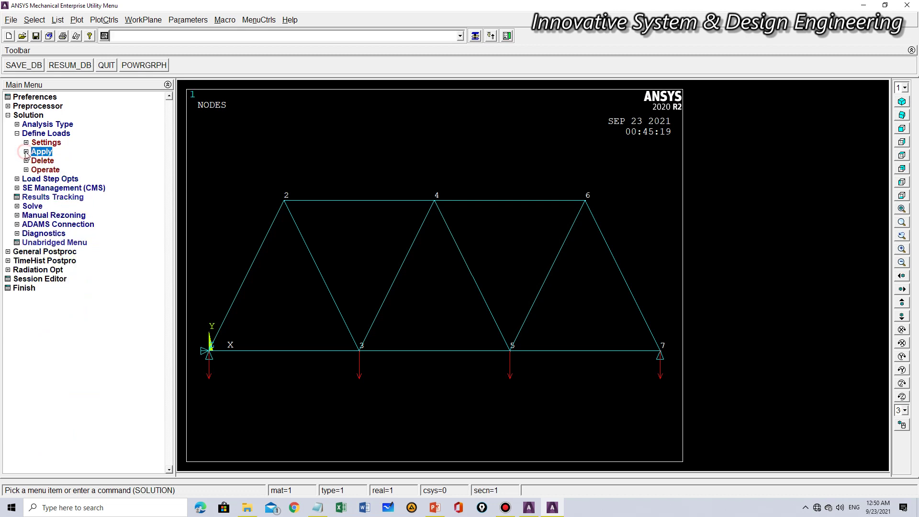
pyautogui.click(17, 206)
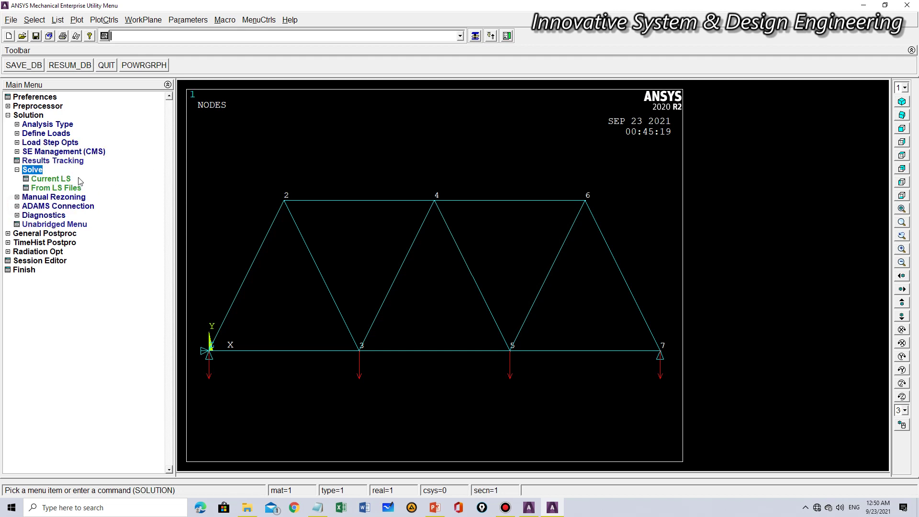
pyautogui.click(63, 181)
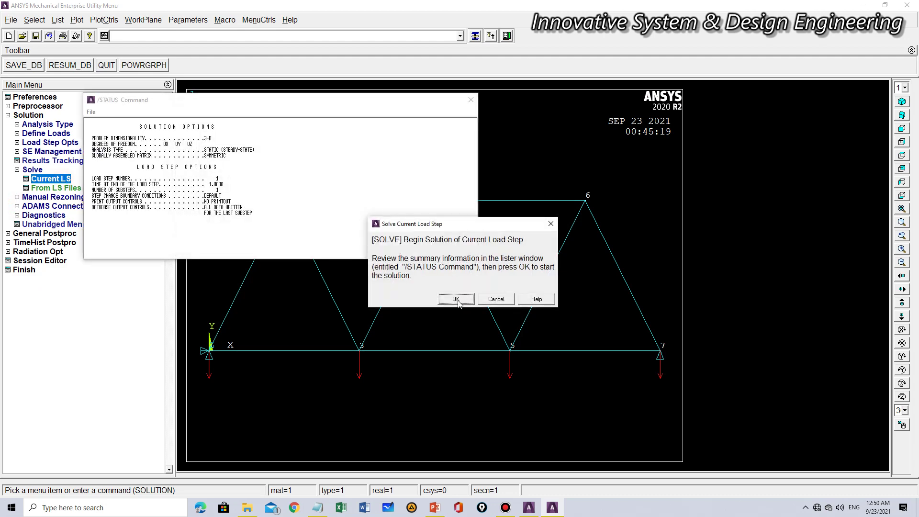
pyautogui.click(456, 299)
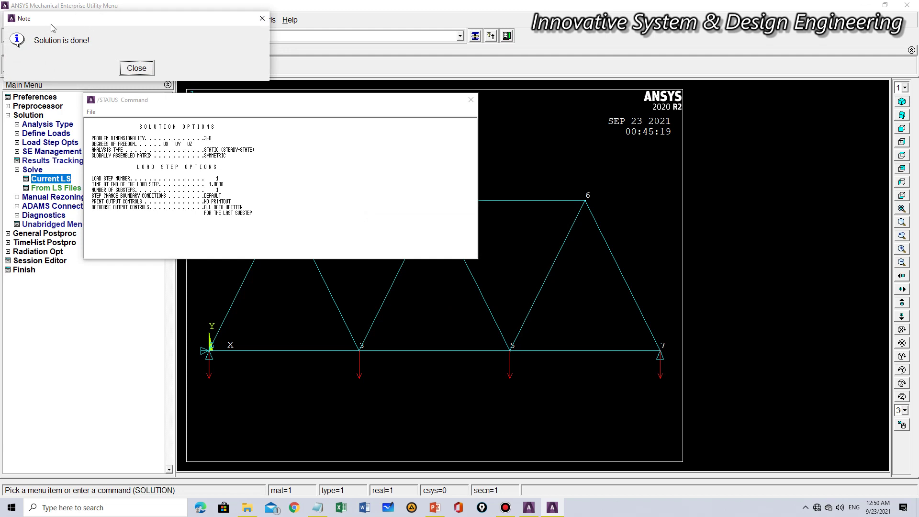
pyautogui.click(136, 68)
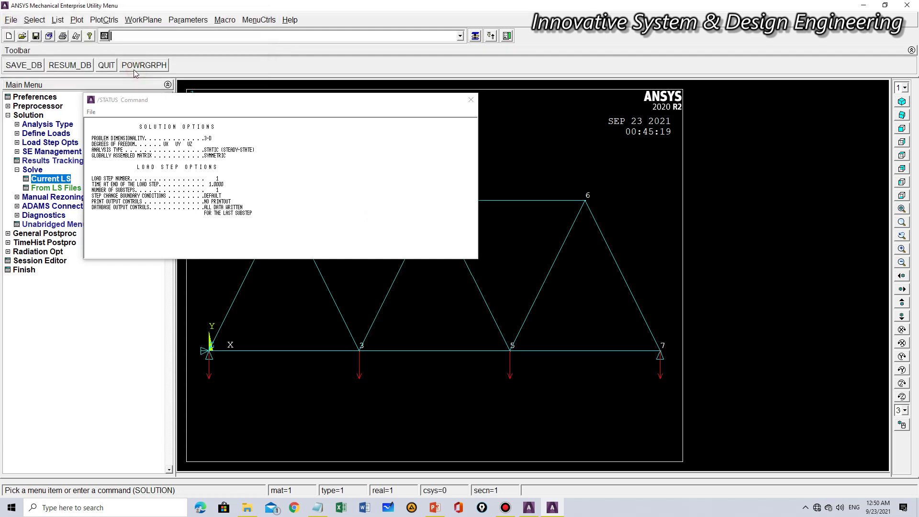
pyautogui.click(470, 99)
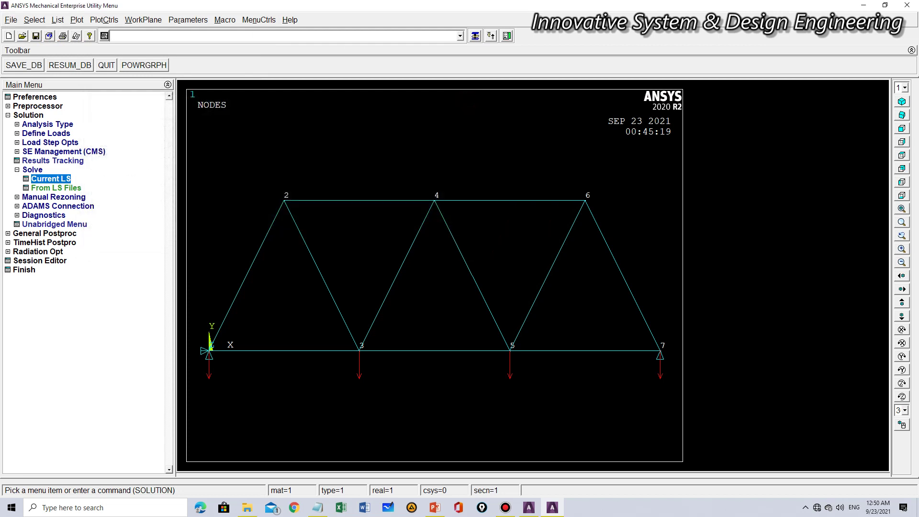
# Enter General Postproc, review the loads and required results on the Warren truss slide in PowerPoint, and return to ANSYS.
pyautogui.click(8, 115)
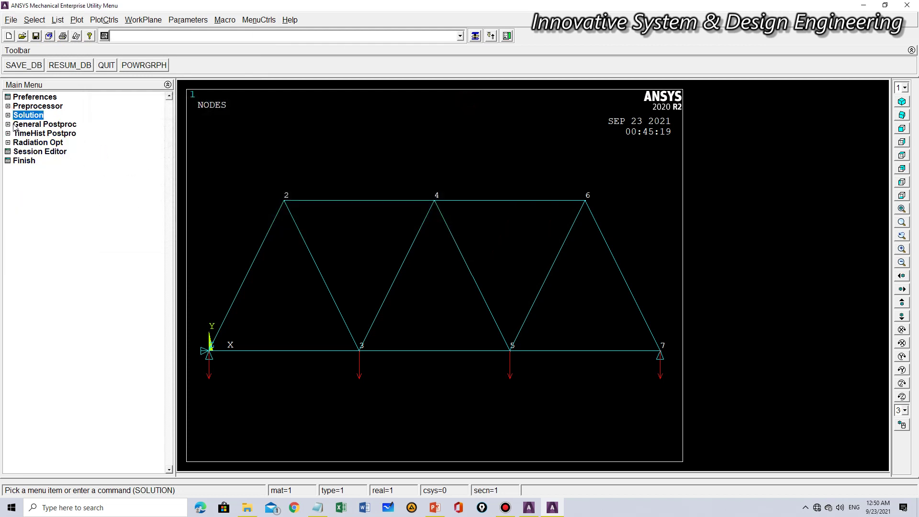
pyautogui.click(7, 124)
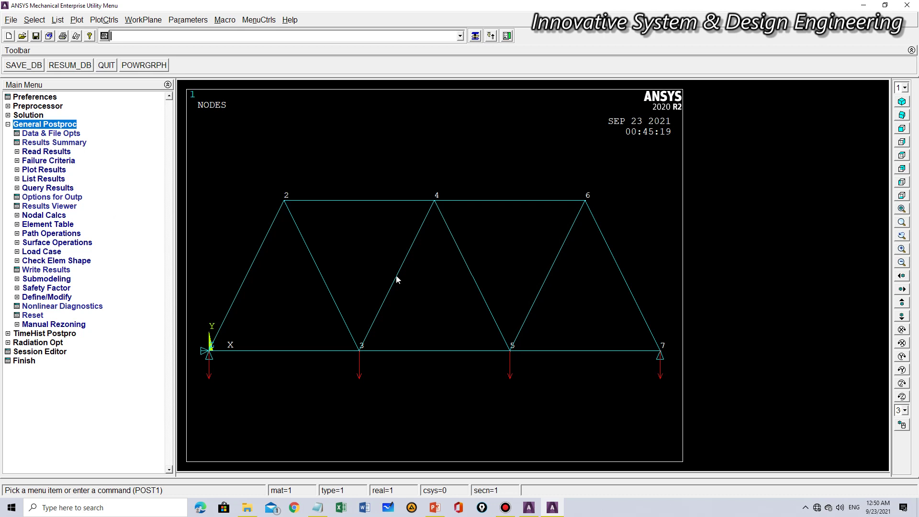
pyautogui.click(434, 507)
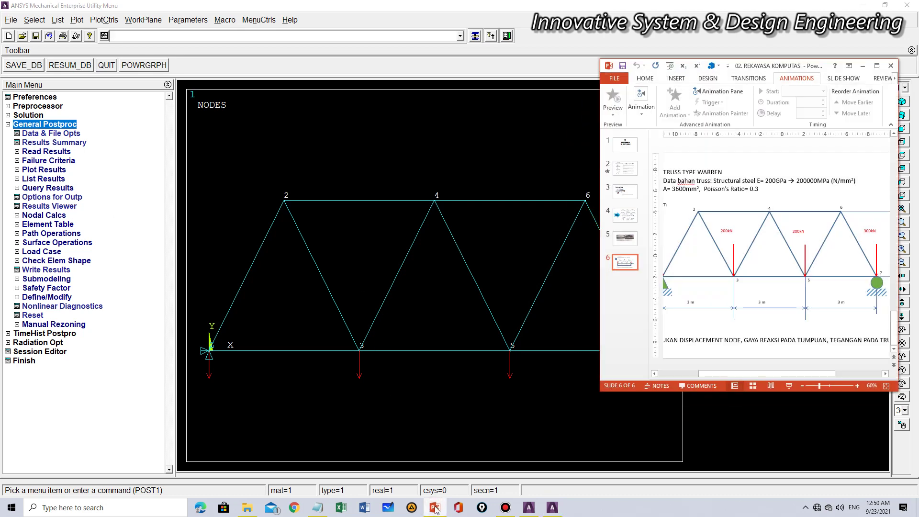
pyautogui.moveTo(793, 371); pyautogui.dragTo(749, 380)
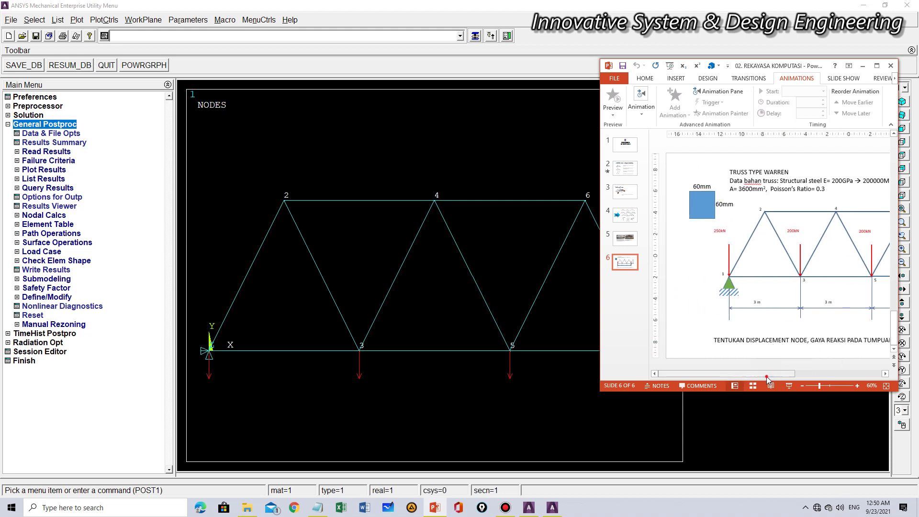
pyautogui.moveTo(767, 378); pyautogui.dragTo(873, 375)
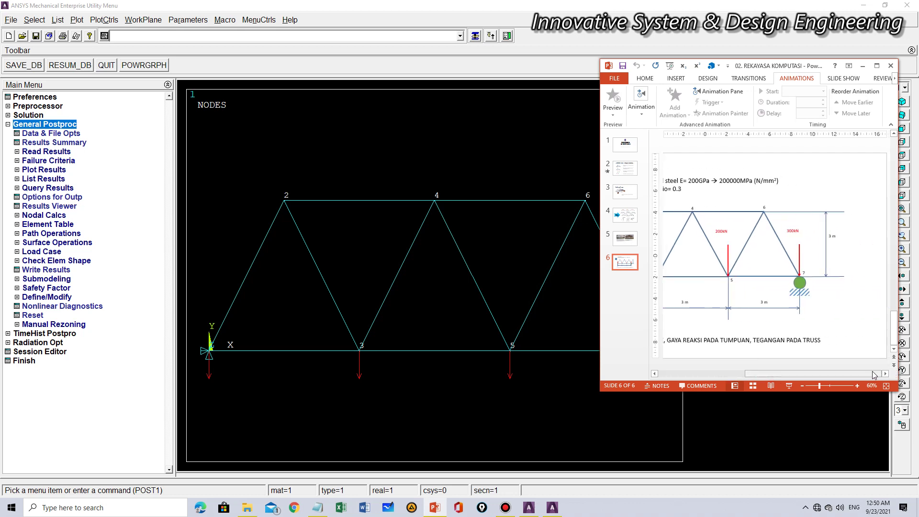
pyautogui.click(865, 67)
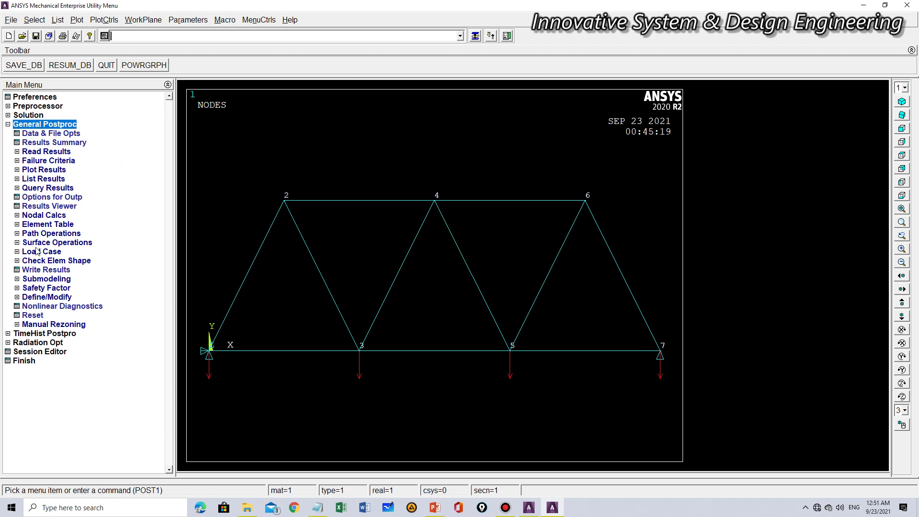
# Open the Results Viewer, move it clear of the truss, and plot the nodal displacement vector sum as a contour.
pyautogui.click(40, 208)
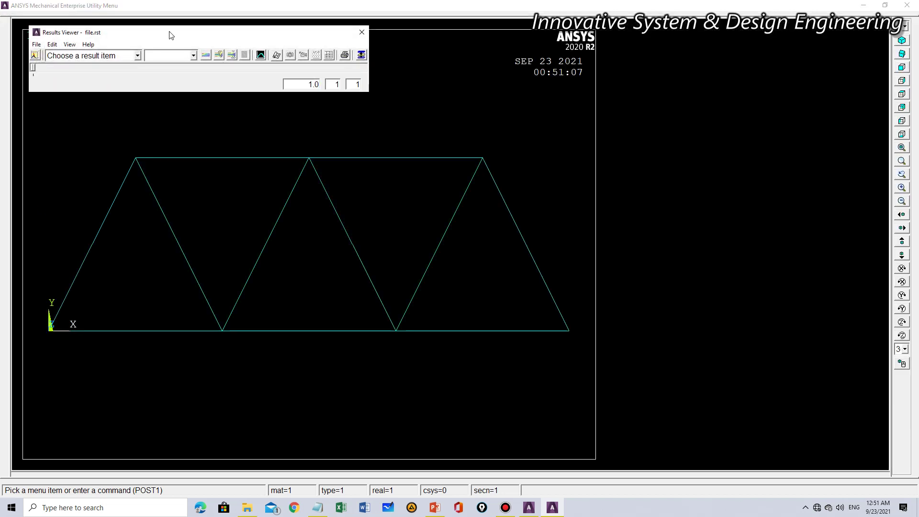
pyautogui.moveTo(171, 34); pyautogui.dragTo(645, 51)
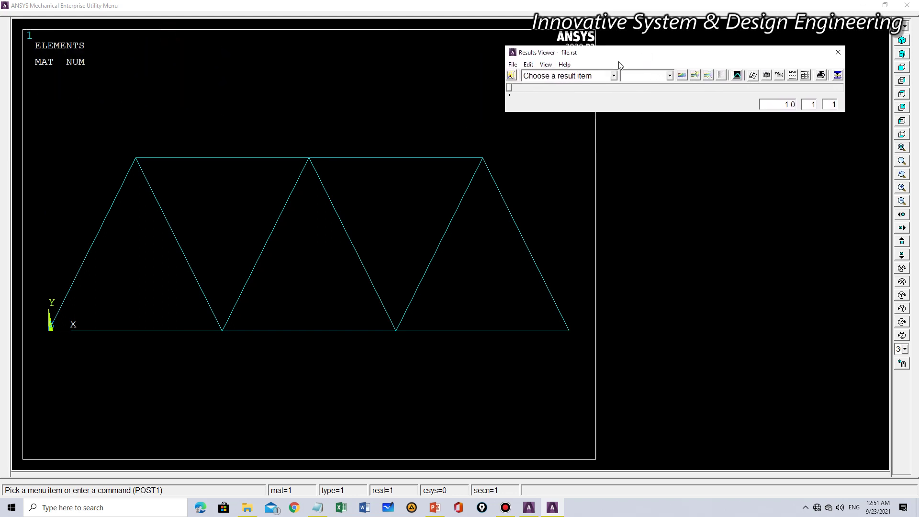
pyautogui.click(614, 76)
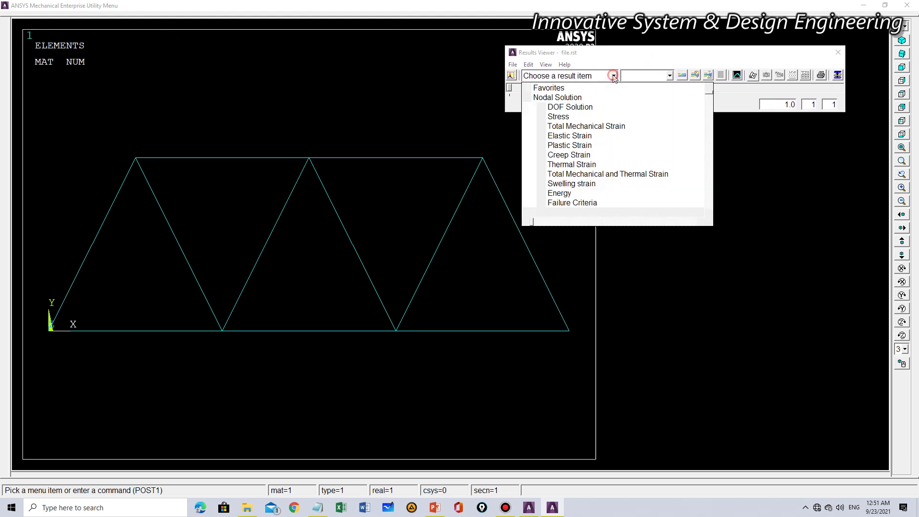
pyautogui.click(572, 107)
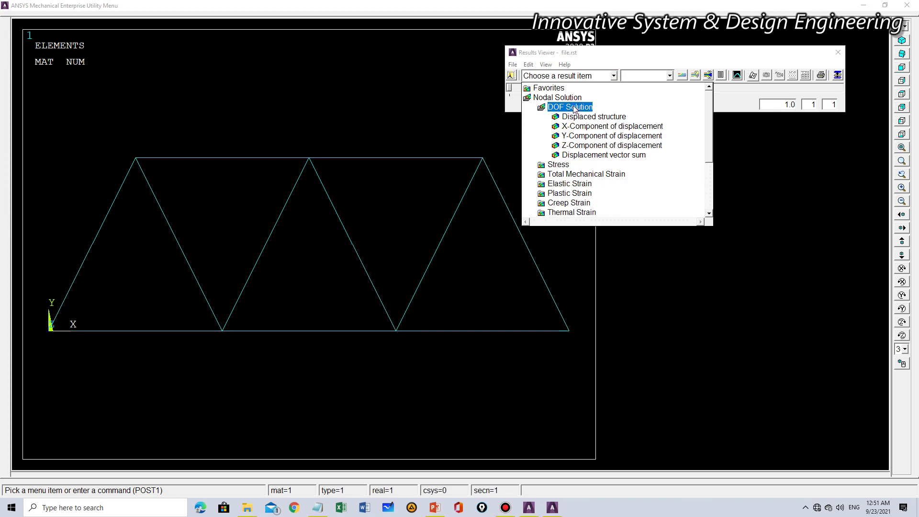
pyautogui.click(598, 156)
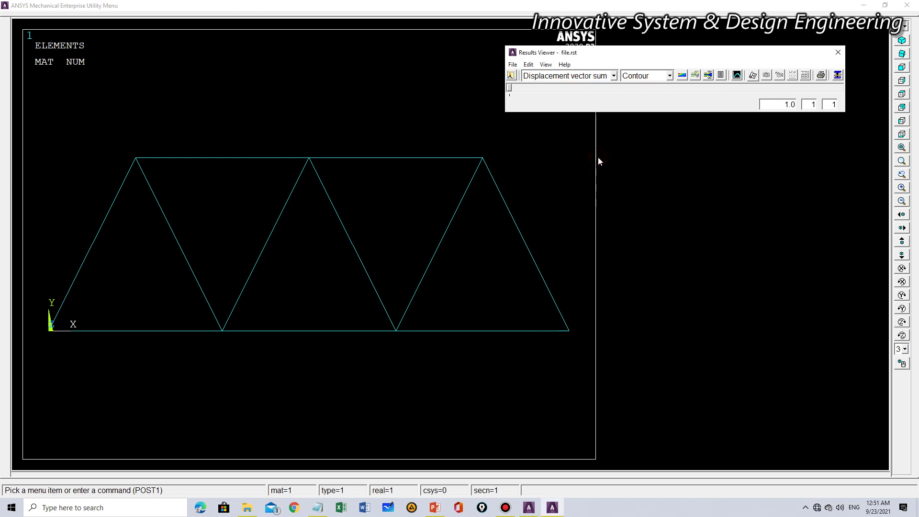
pyautogui.click(683, 77)
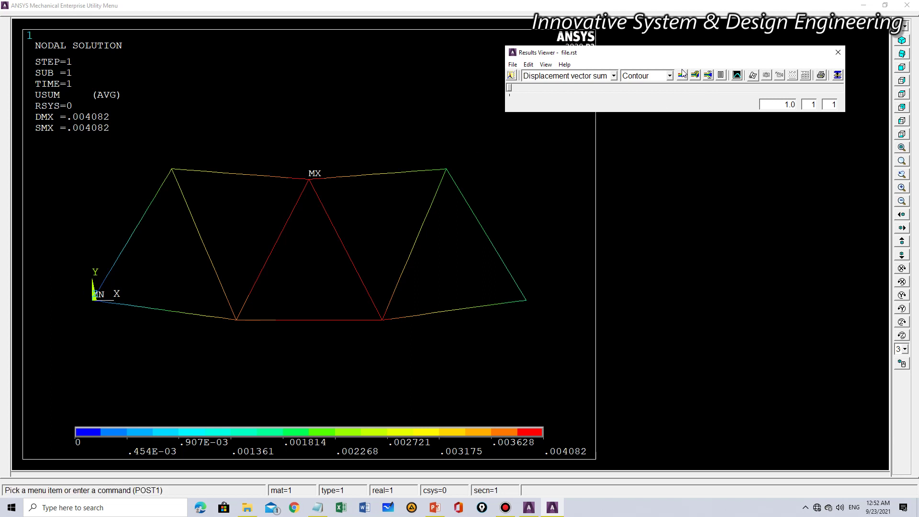
# Animate the deformed results using the DOF solution USUM, and close the animation and the Results Viewer.
pyautogui.click(708, 76)
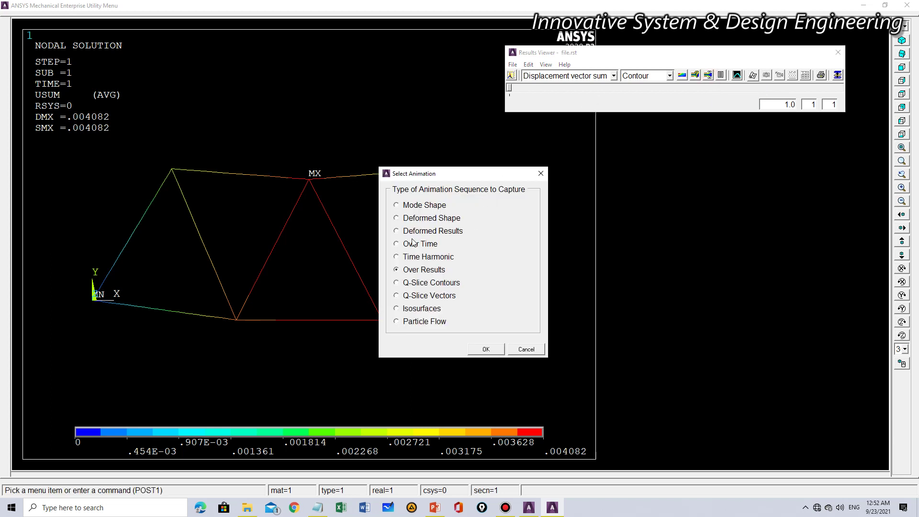
pyautogui.click(400, 231)
pyautogui.click(485, 350)
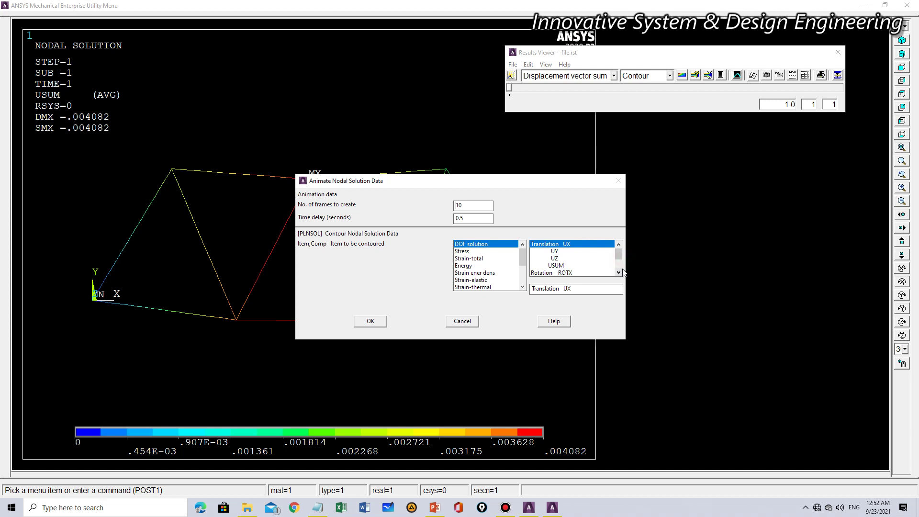
pyautogui.moveTo(620, 261)
pyautogui.mouseDown()
pyautogui.moveTo(622, 276)
pyautogui.moveTo(620, 254)
pyautogui.mouseUp()
pyautogui.click(556, 266)
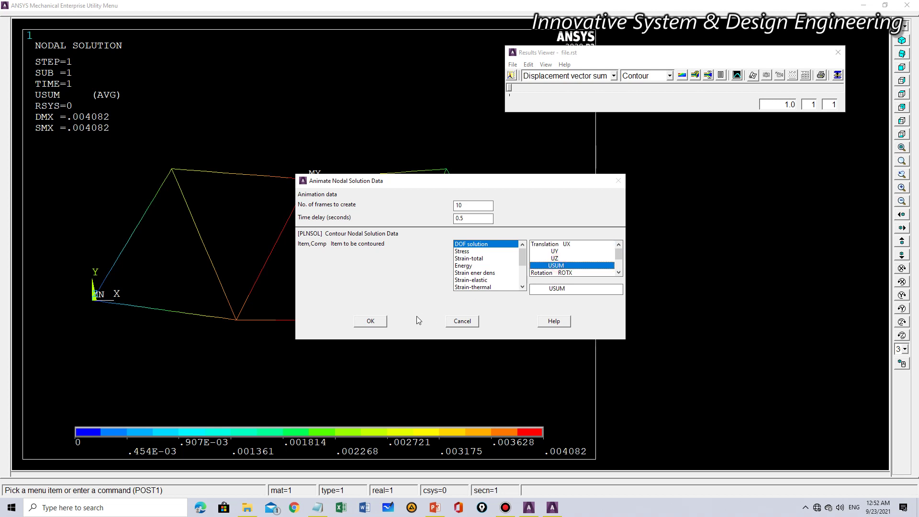
pyautogui.click(370, 321)
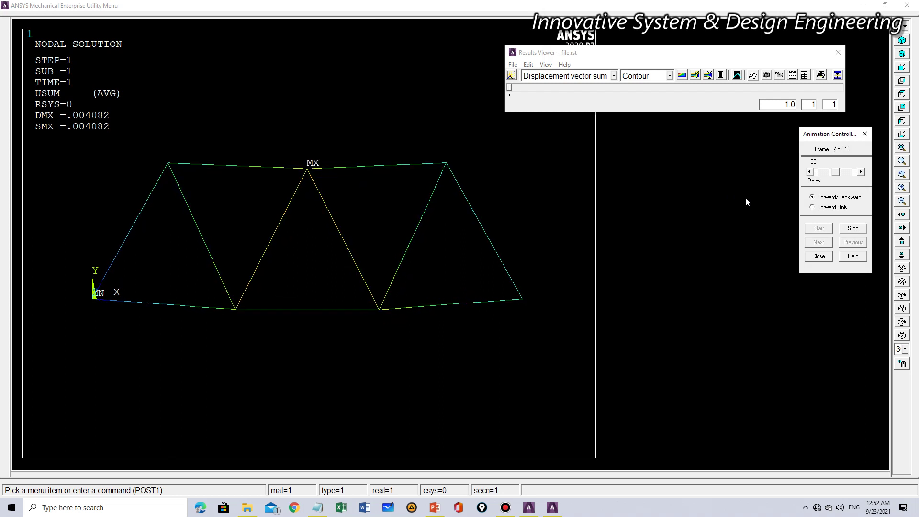
pyautogui.click(820, 259)
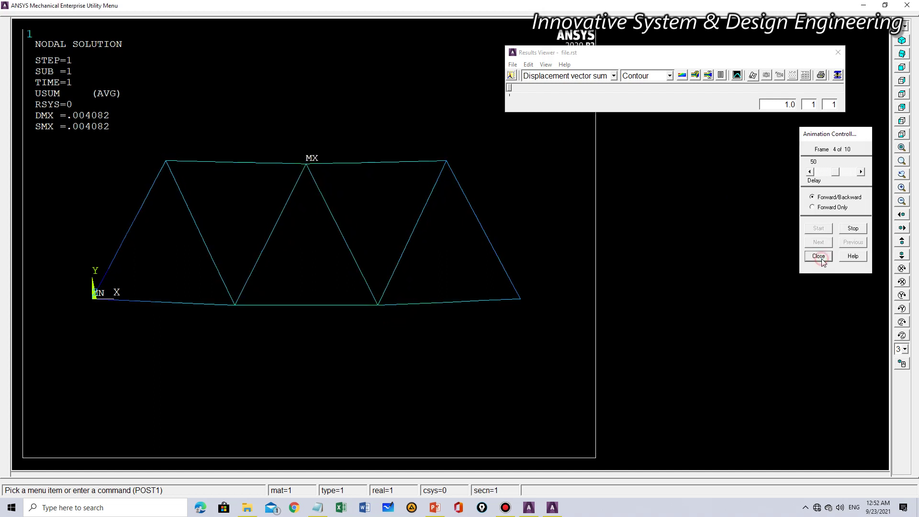
pyautogui.click(614, 76)
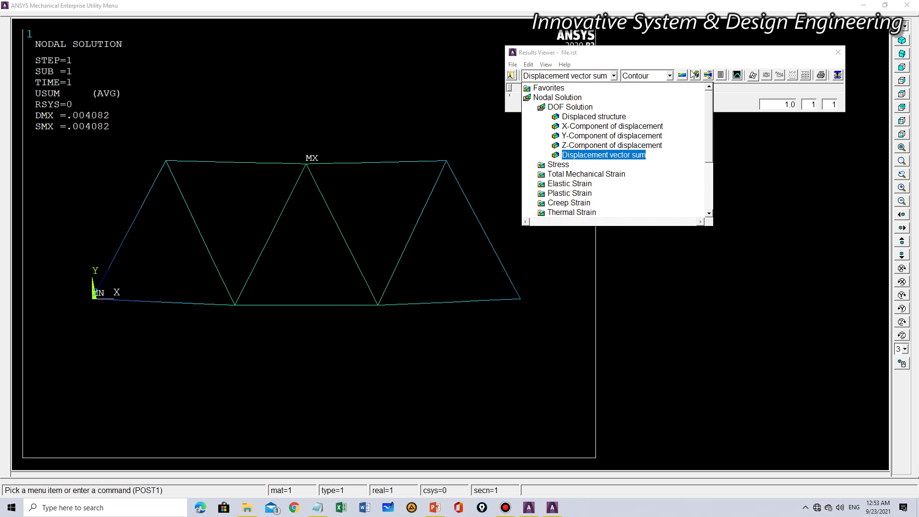
pyautogui.click(707, 56)
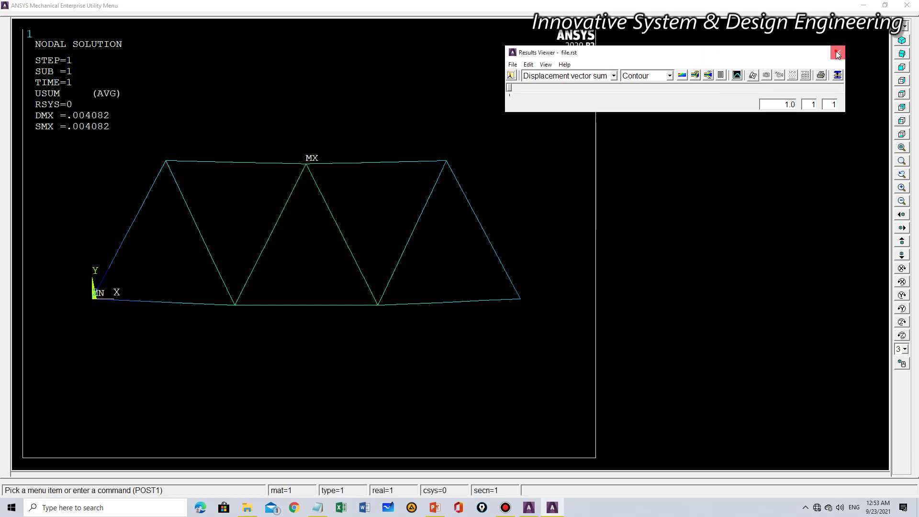
pyautogui.click(838, 52)
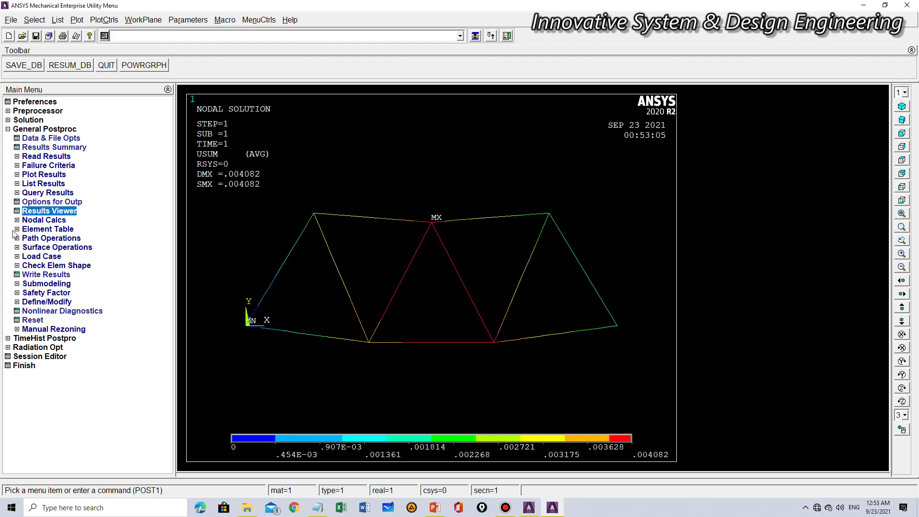
# Plot the deformed shape of the truss together with the undeformed shape.
pyautogui.click(16, 175)
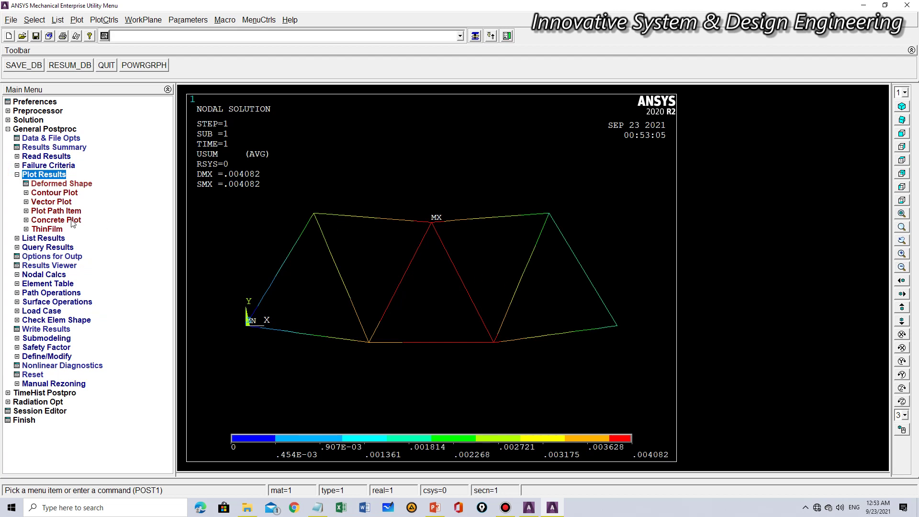
pyautogui.click(64, 184)
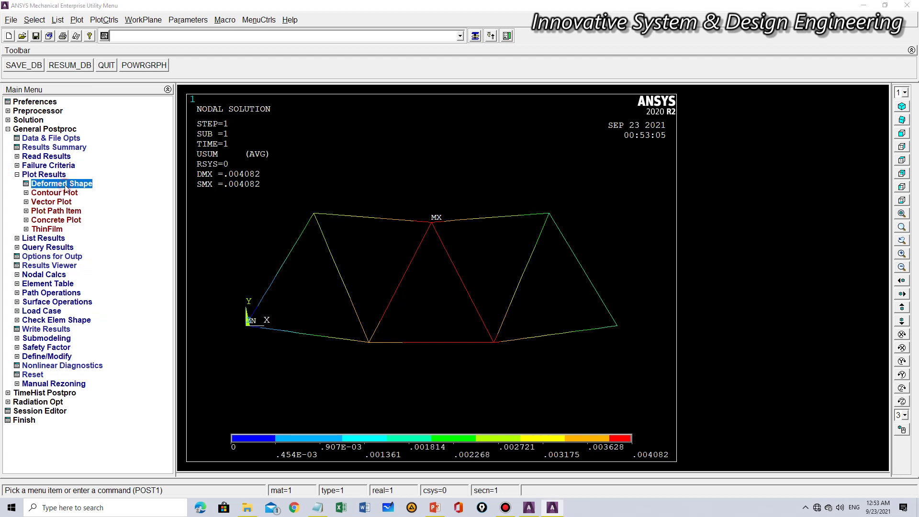
pyautogui.click(501, 253)
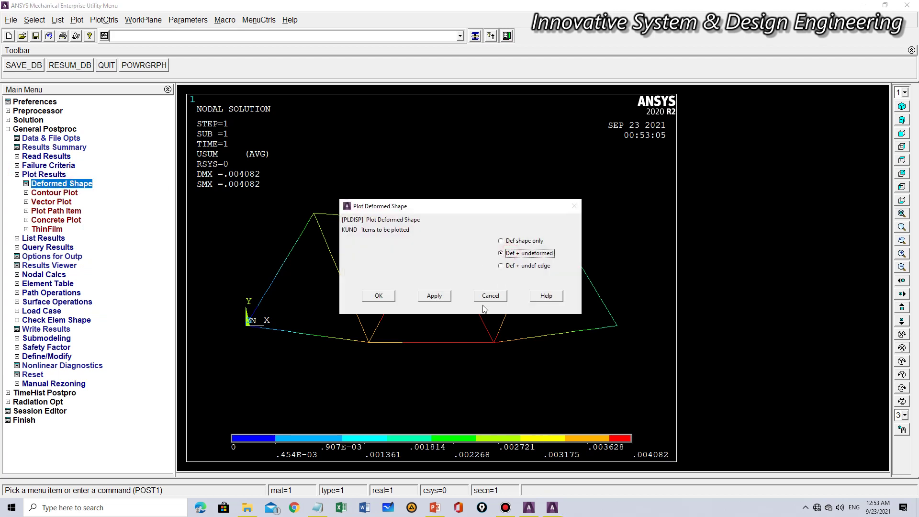
pyautogui.click(379, 296)
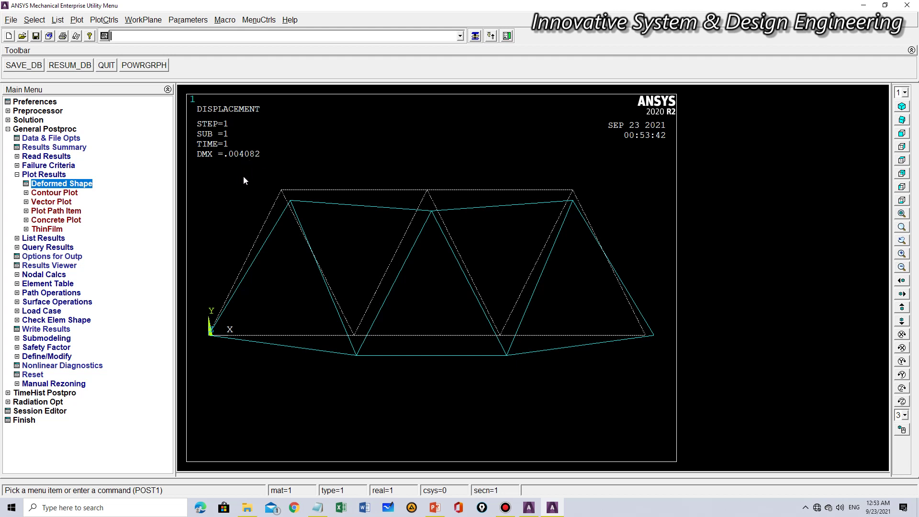
pyautogui.click(17, 175)
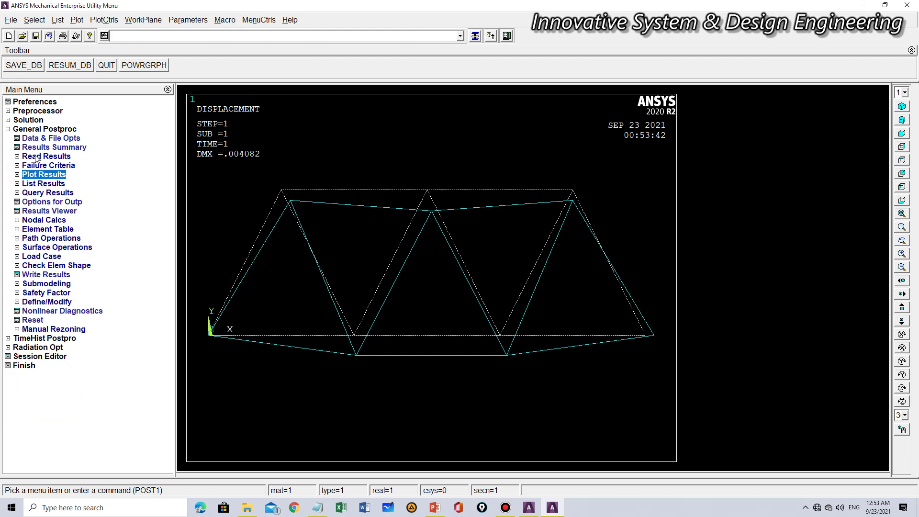
pyautogui.click(17, 157)
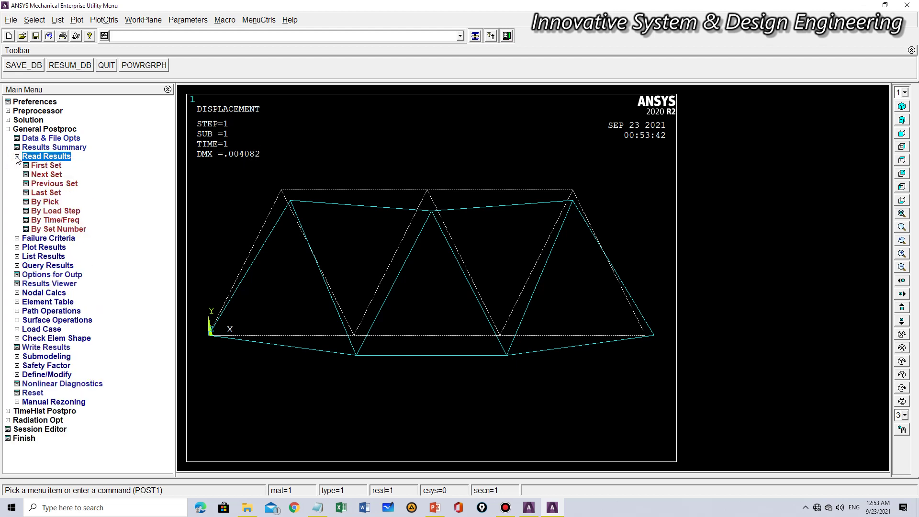
pyautogui.click(17, 156)
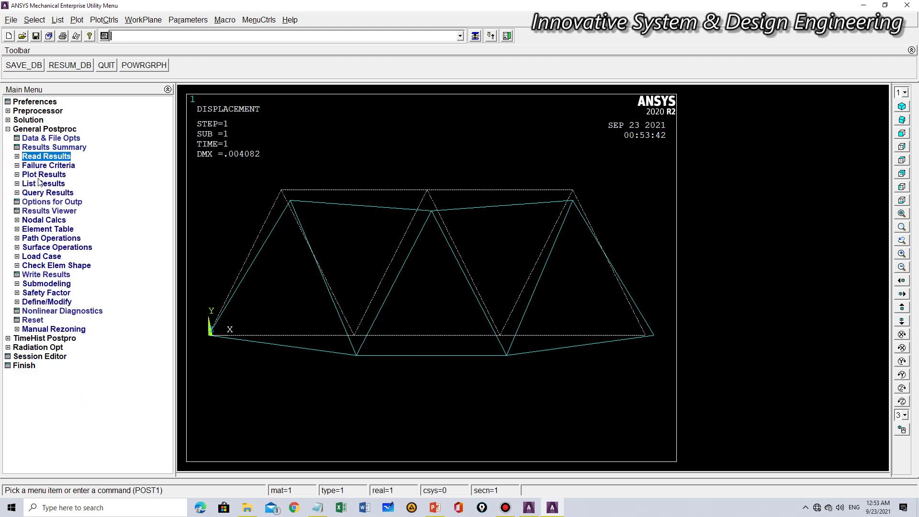
pyautogui.click(17, 220)
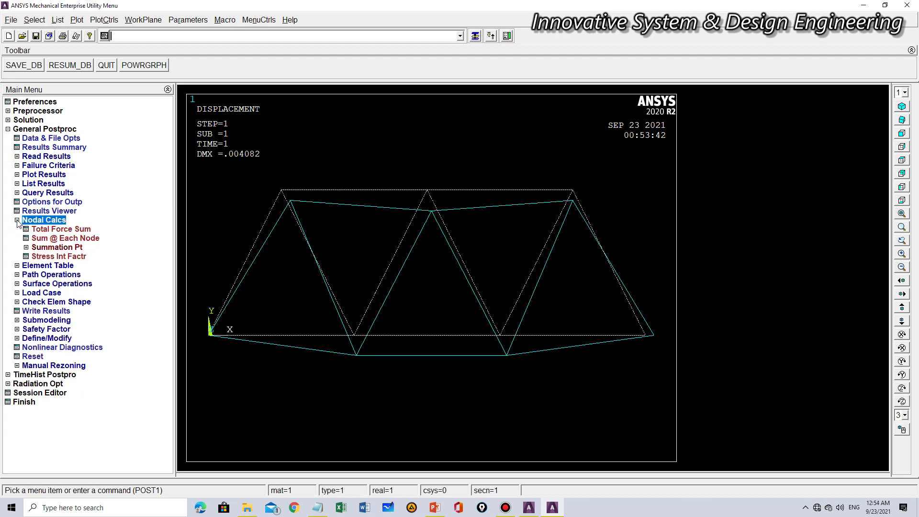
pyautogui.click(17, 221)
pyautogui.click(17, 229)
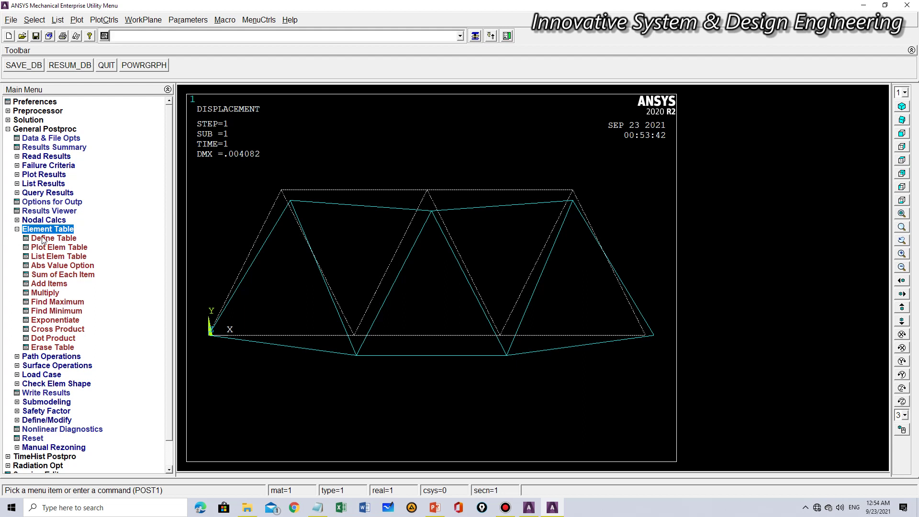
pyautogui.click(17, 230)
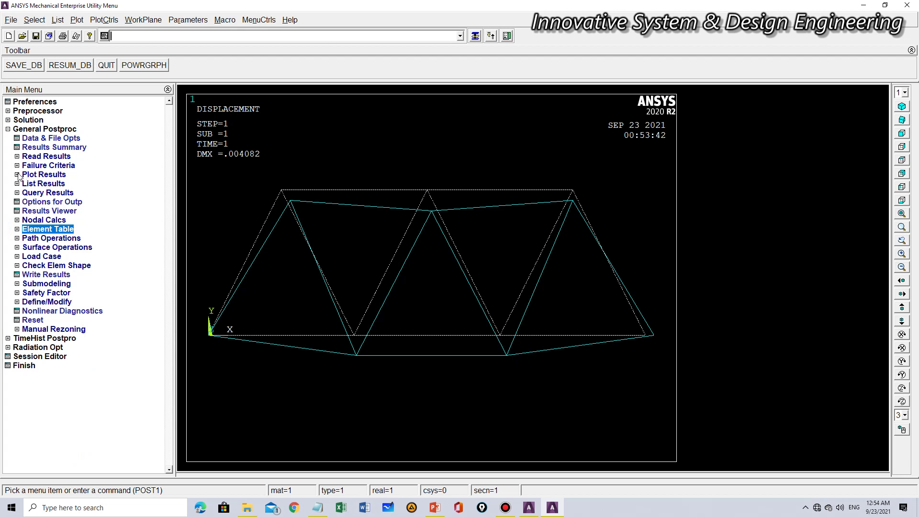
# Plot the element solution contour of von Mises stress on the deformed shape only.
pyautogui.click(17, 175)
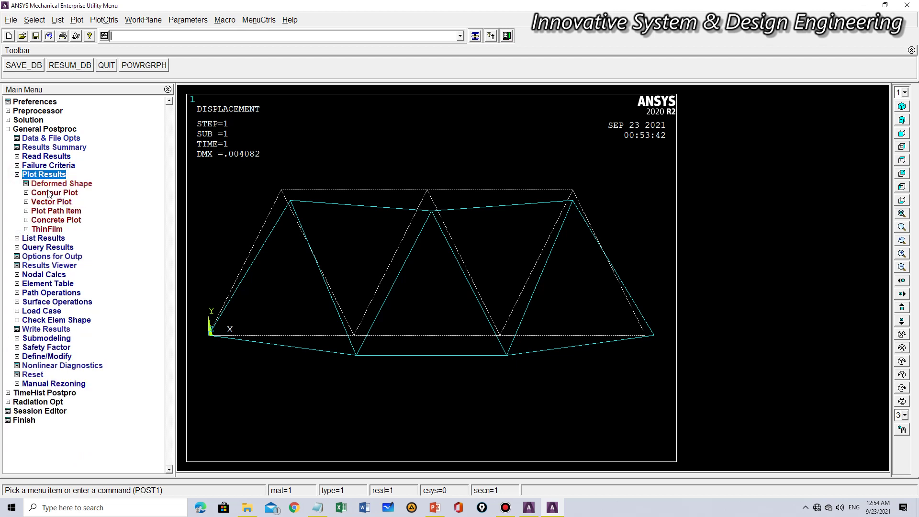
pyautogui.click(26, 193)
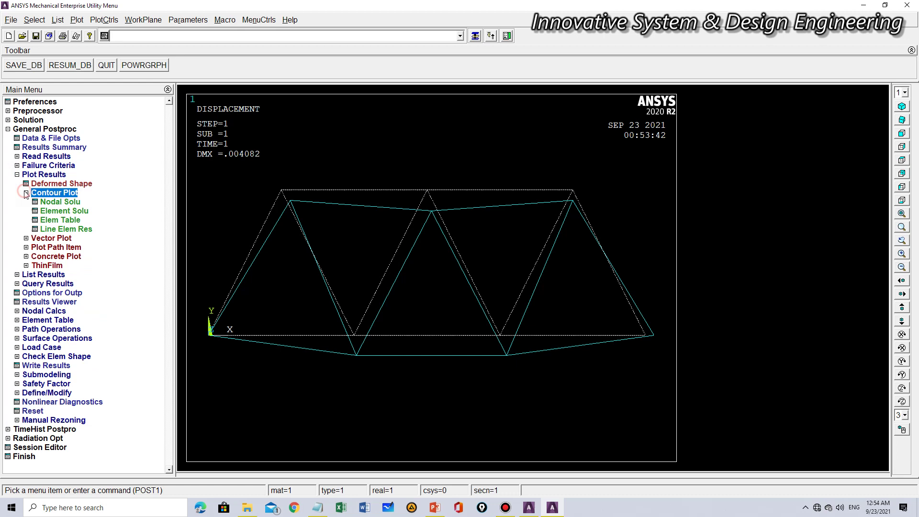
pyautogui.click(62, 212)
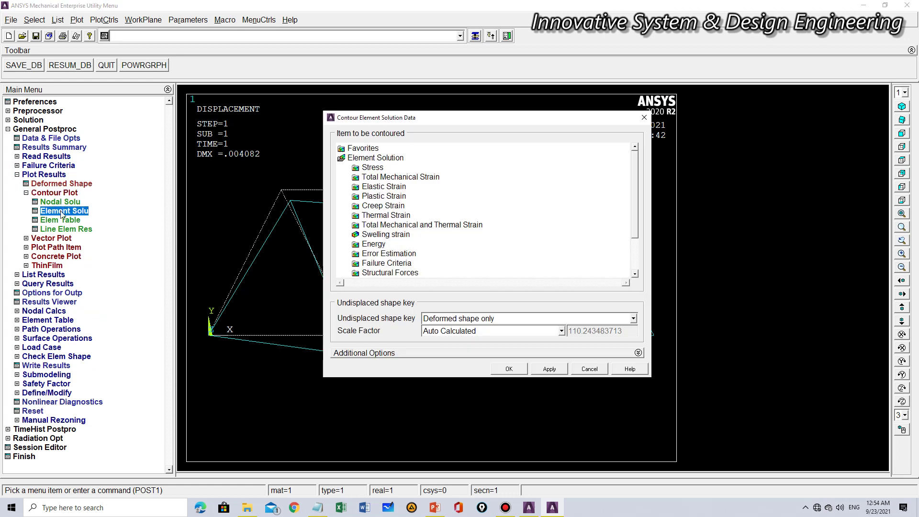
pyautogui.doubleClick(372, 168)
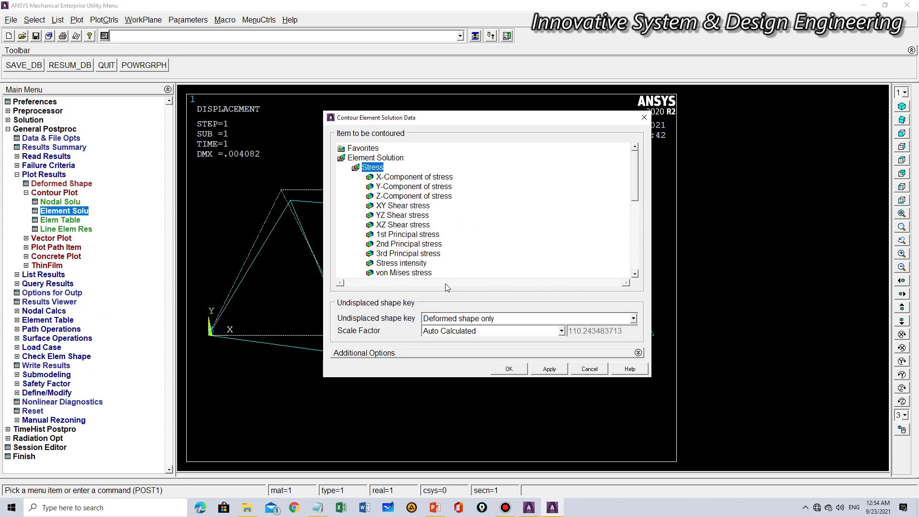
pyautogui.click(418, 273)
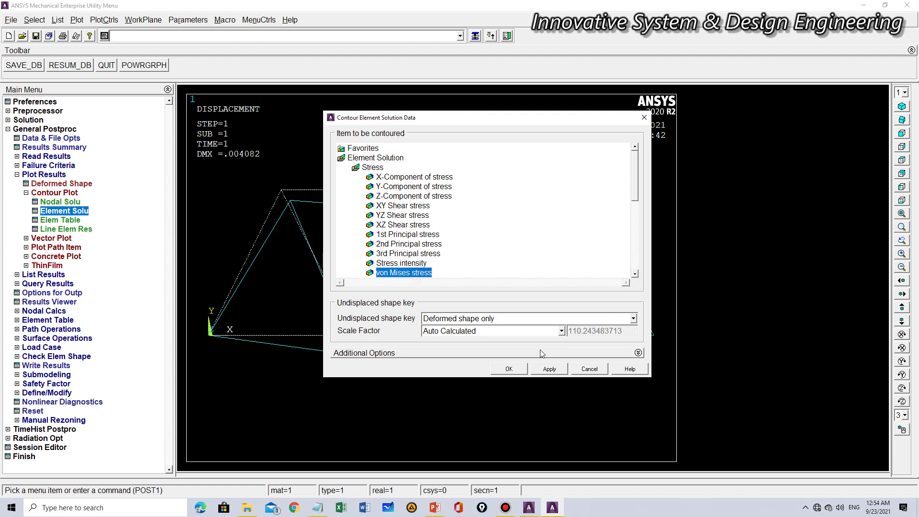
pyautogui.click(510, 370)
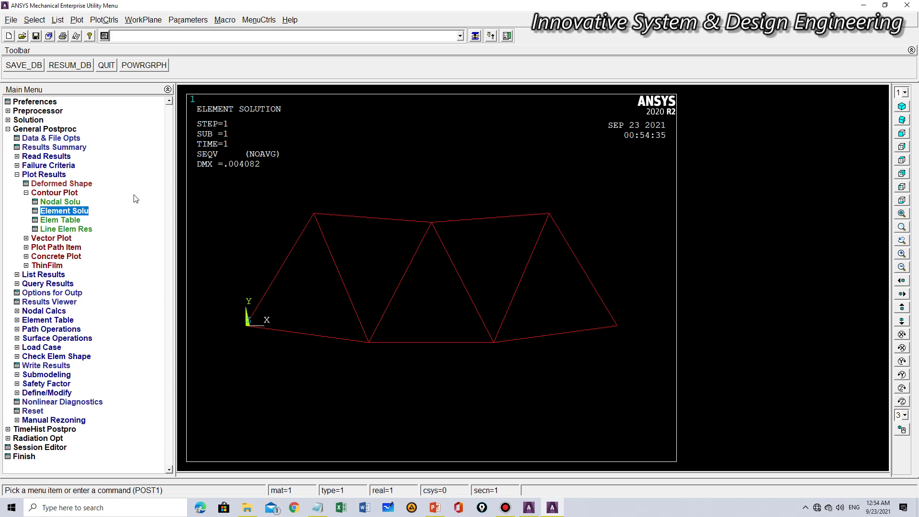
# Plot the nodal solution contour of von Mises stress on the deformed shape only.
pyautogui.click(72, 205)
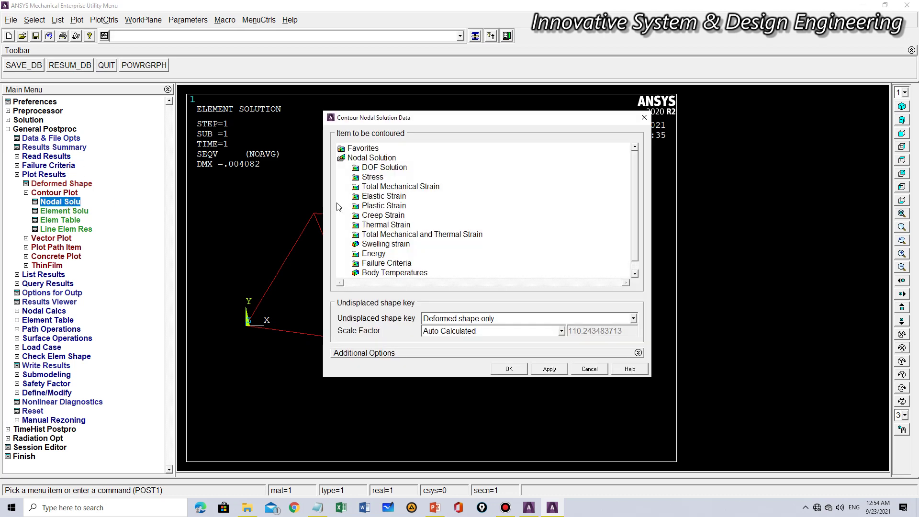
pyautogui.click(380, 178)
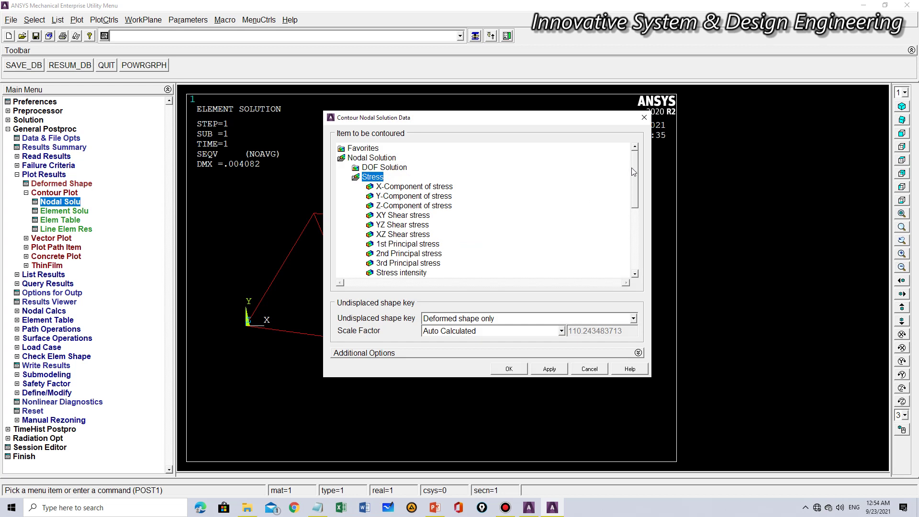
pyautogui.moveTo(634, 169); pyautogui.dragTo(635, 183)
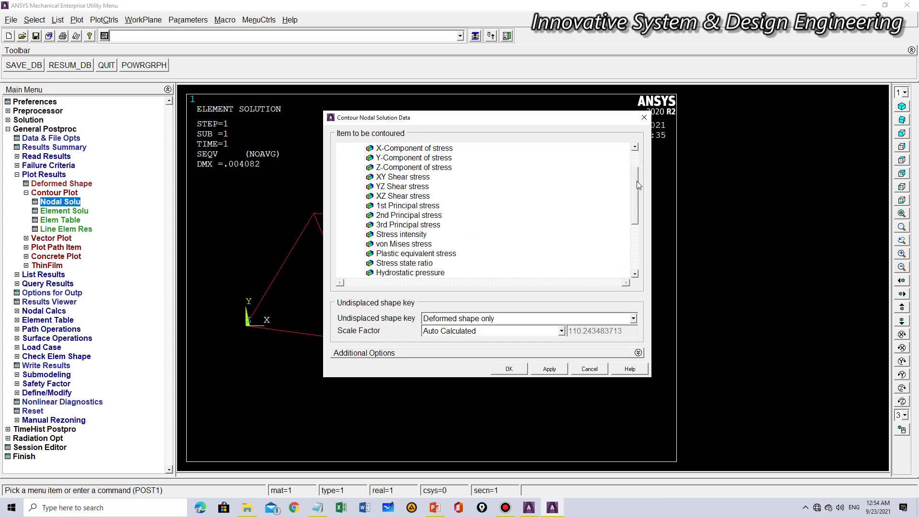
pyautogui.click(399, 244)
pyautogui.click(510, 369)
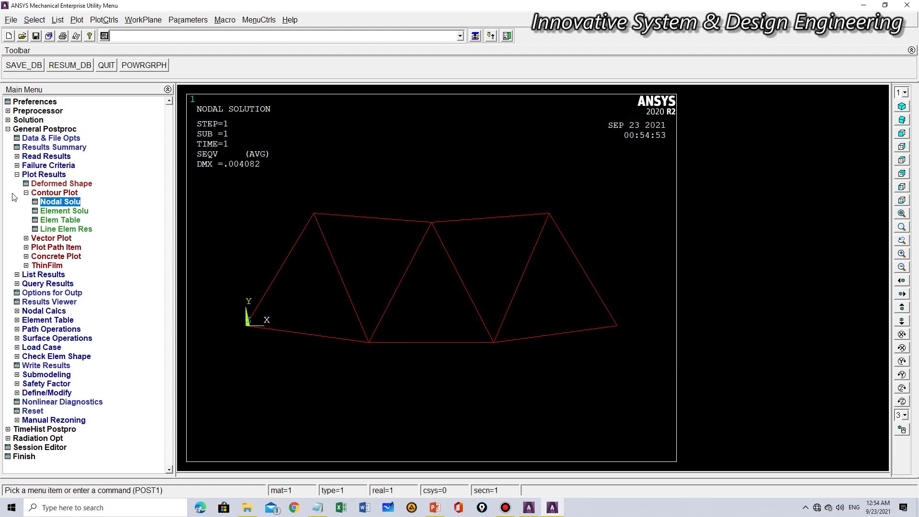
pyautogui.click(27, 193)
pyautogui.click(27, 193)
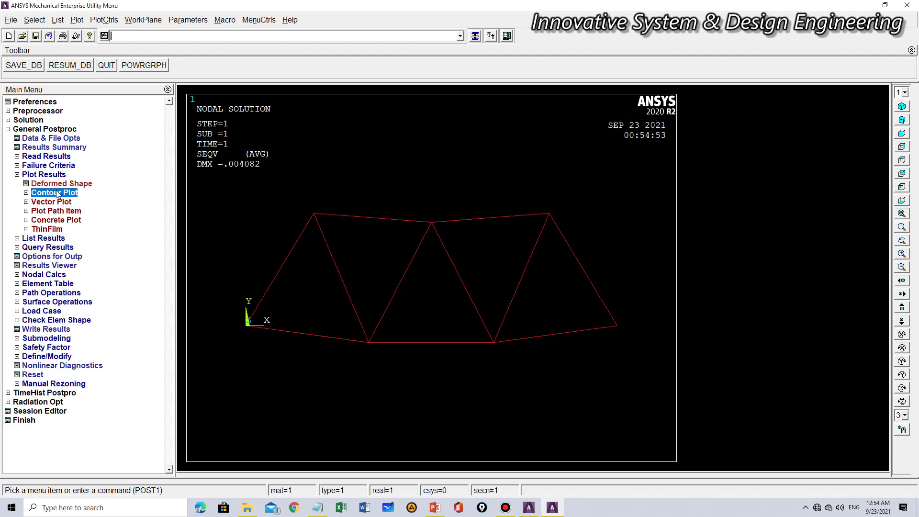
# List the nodal DOF solution for the displacement vector sum, enlarge the listing to read it, and close it.
pyautogui.click(25, 202)
pyautogui.click(26, 202)
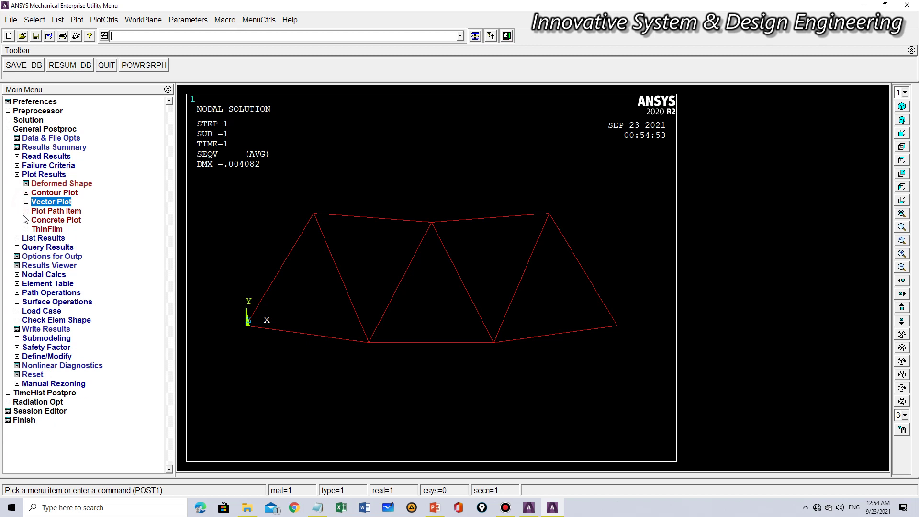
pyautogui.click(17, 175)
pyautogui.click(17, 184)
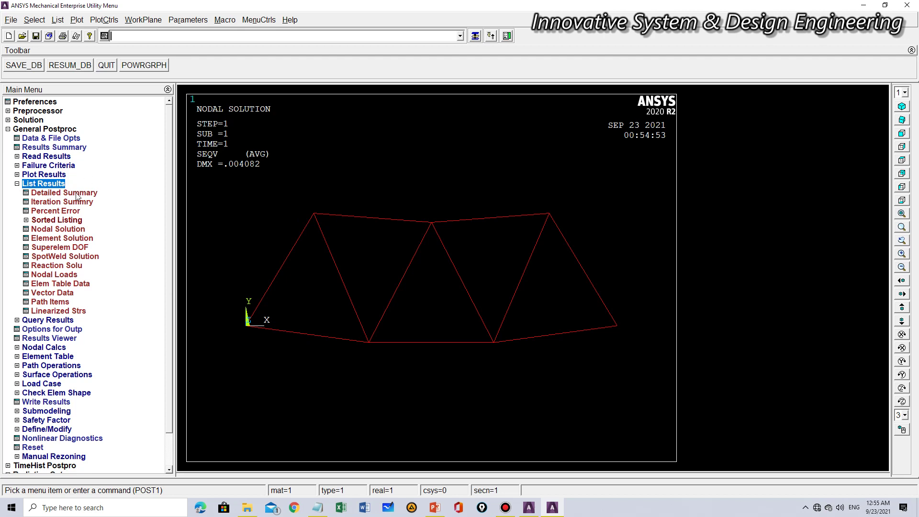
pyautogui.click(75, 230)
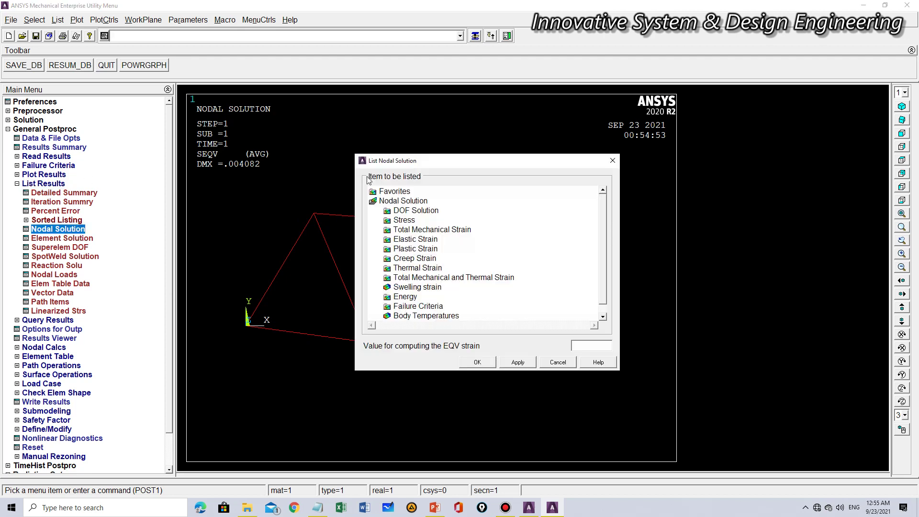
pyautogui.click(430, 213)
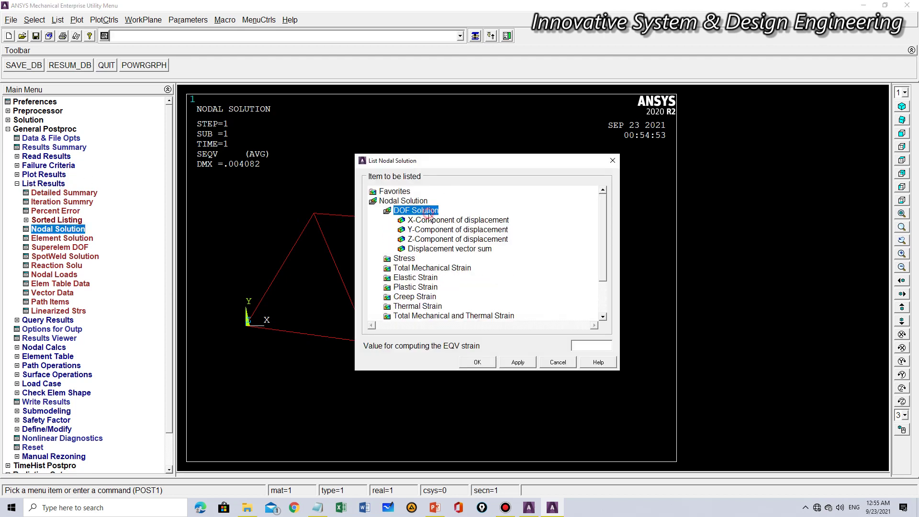
pyautogui.click(461, 249)
pyautogui.click(484, 362)
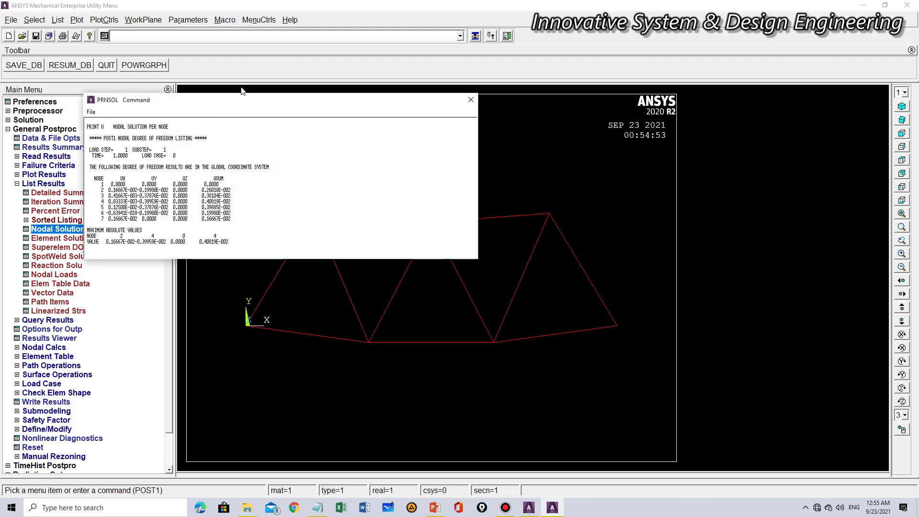
pyautogui.moveTo(242, 106); pyautogui.dragTo(391, 105)
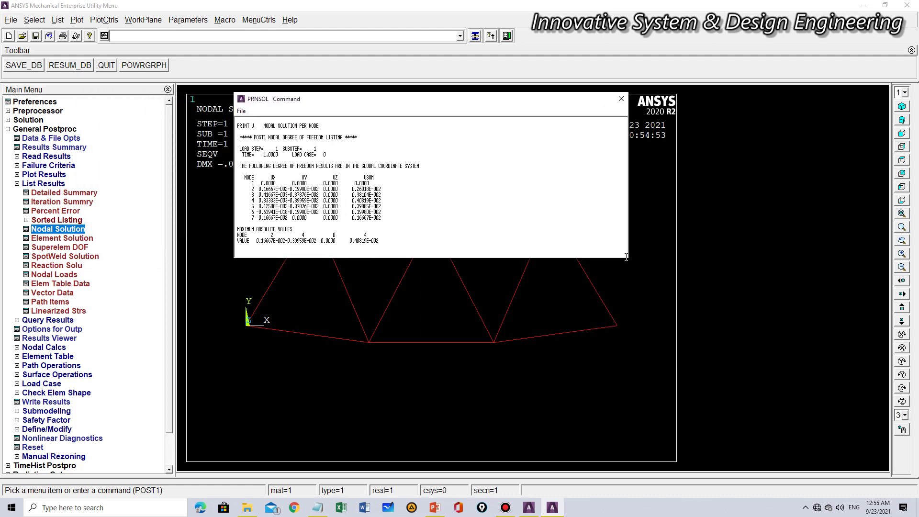
pyautogui.moveTo(627, 258); pyautogui.dragTo(721, 341)
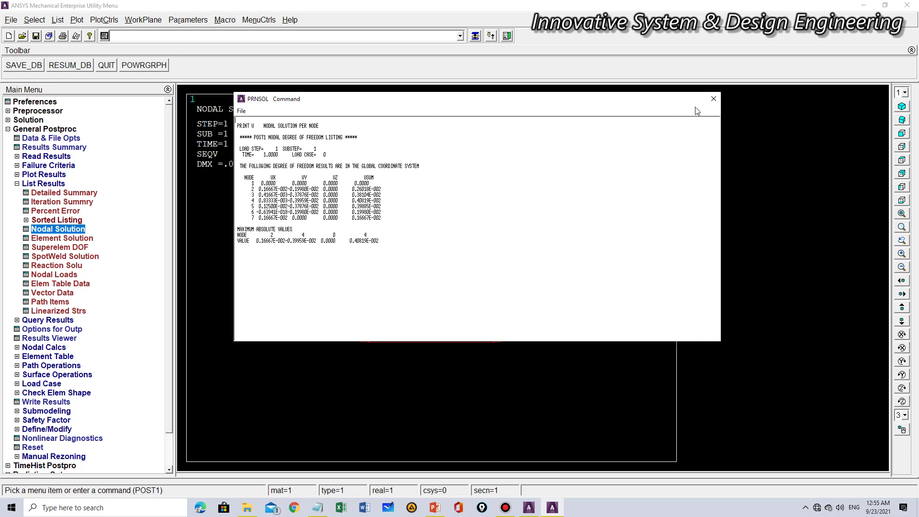
pyautogui.click(713, 99)
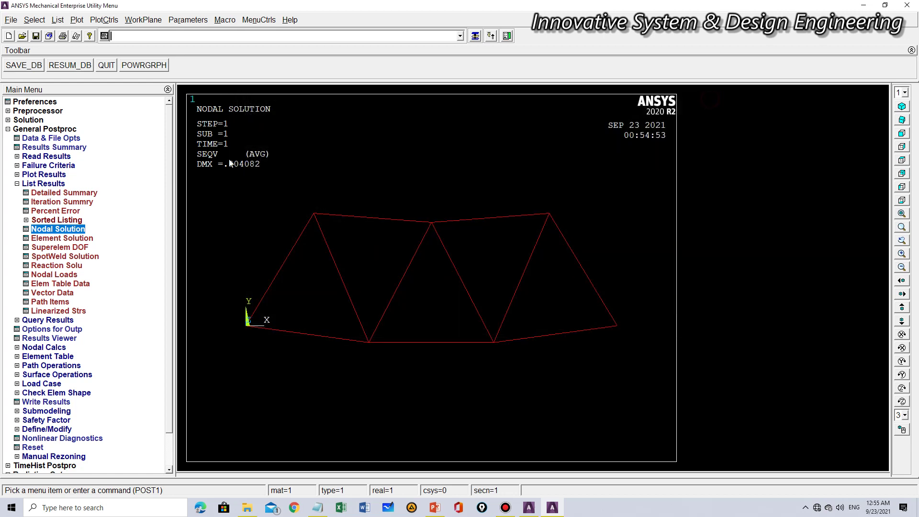
# List the element solution for von Mises stress, read through the stresses of all truss members, and close the listing.
pyautogui.click(56, 238)
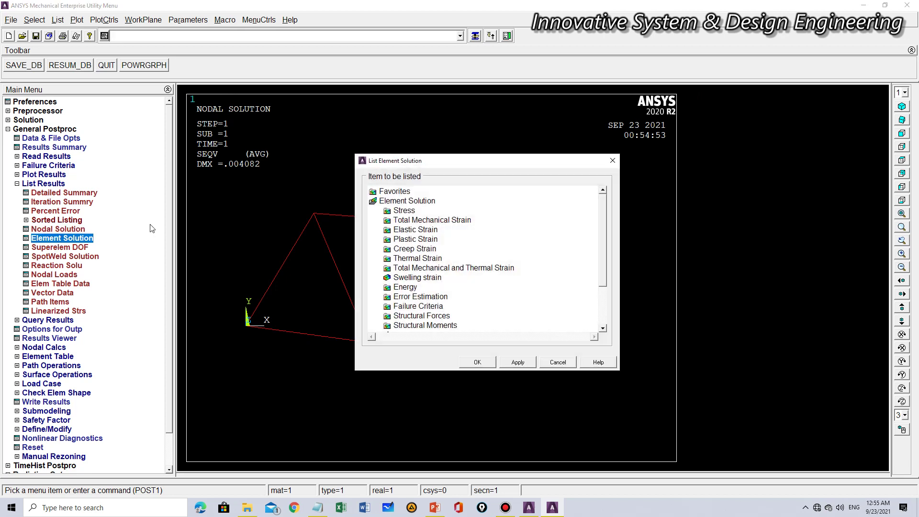
pyautogui.click(405, 211)
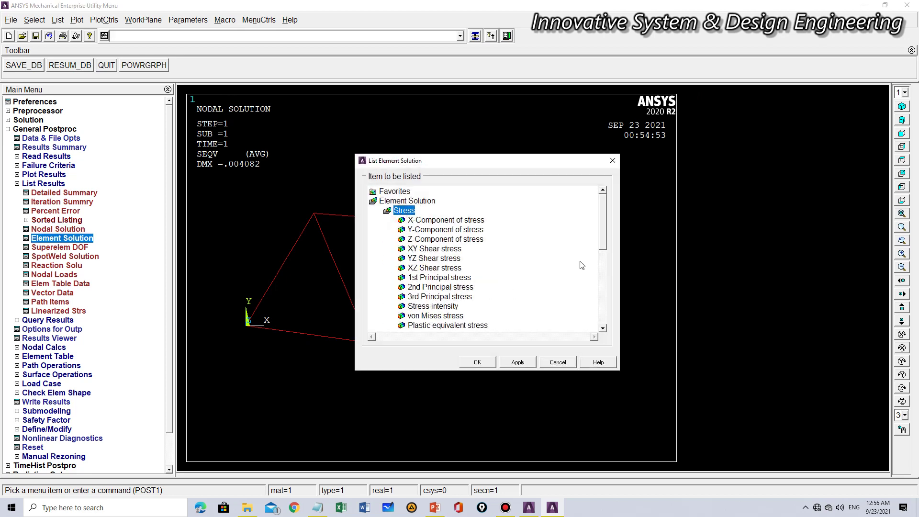
pyautogui.click(430, 317)
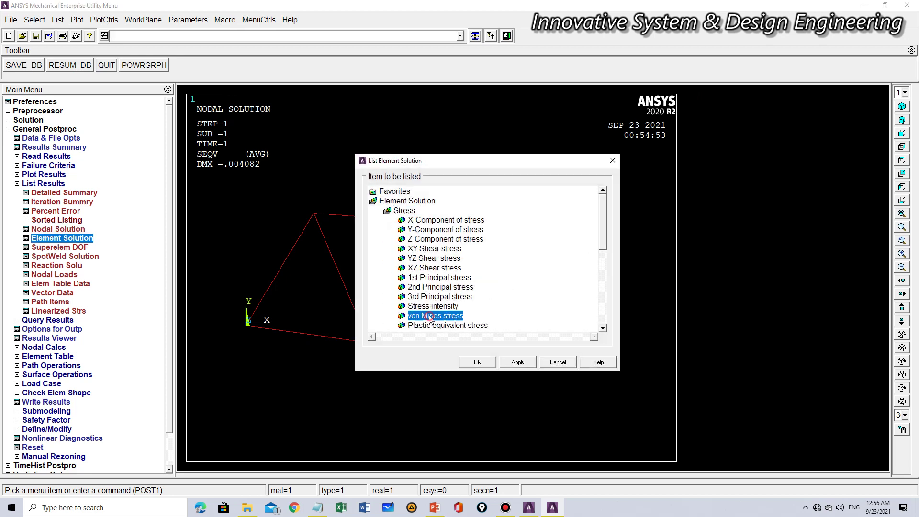
pyautogui.click(479, 363)
pyautogui.moveTo(282, 100); pyautogui.dragTo(498, 79)
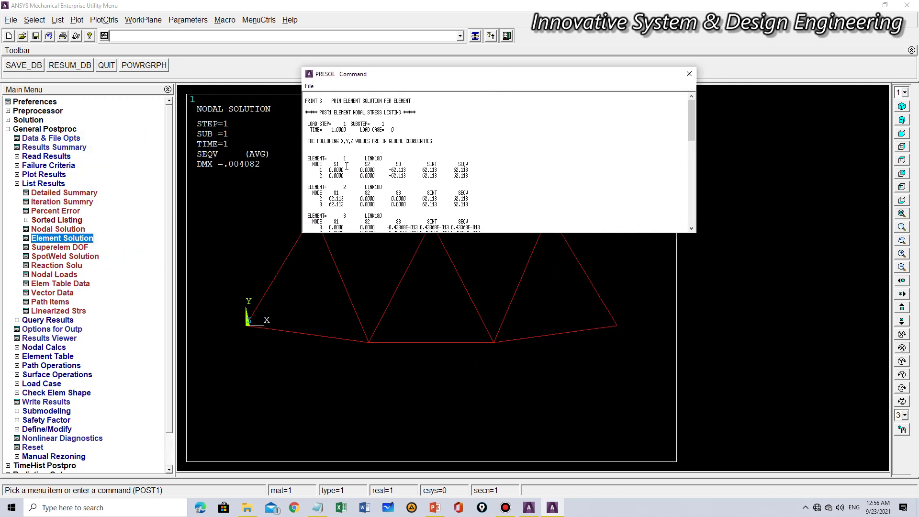
pyautogui.moveTo(444, 77); pyautogui.dragTo(495, 56)
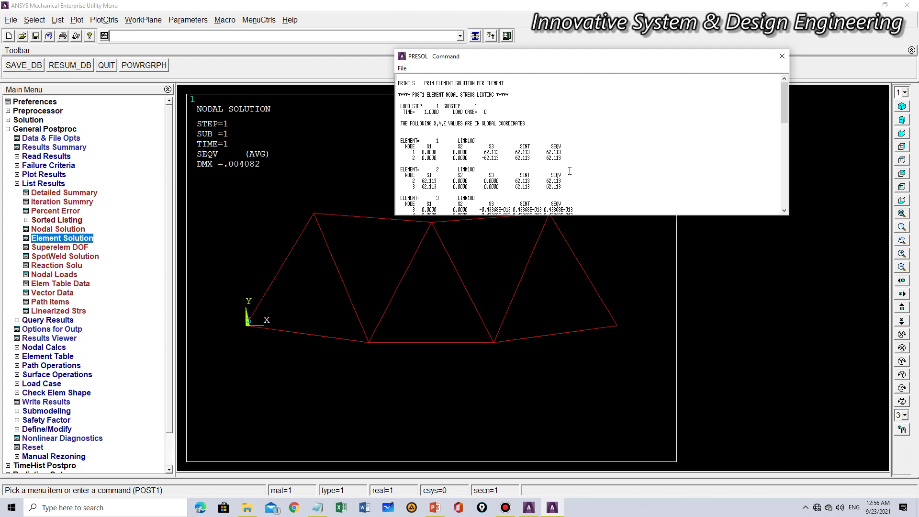
pyautogui.scroll(-2, 610, 169)
pyautogui.scroll(-6, 610, 169)
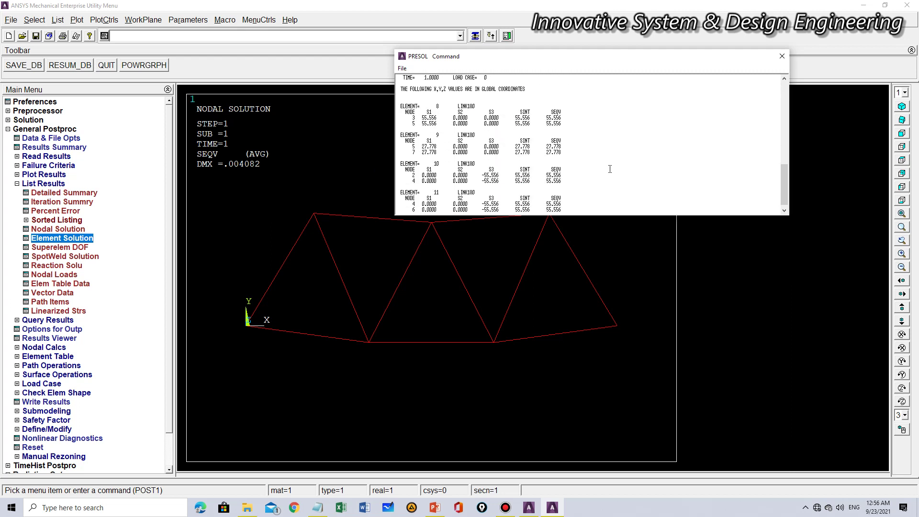
pyautogui.scroll(2, 610, 169)
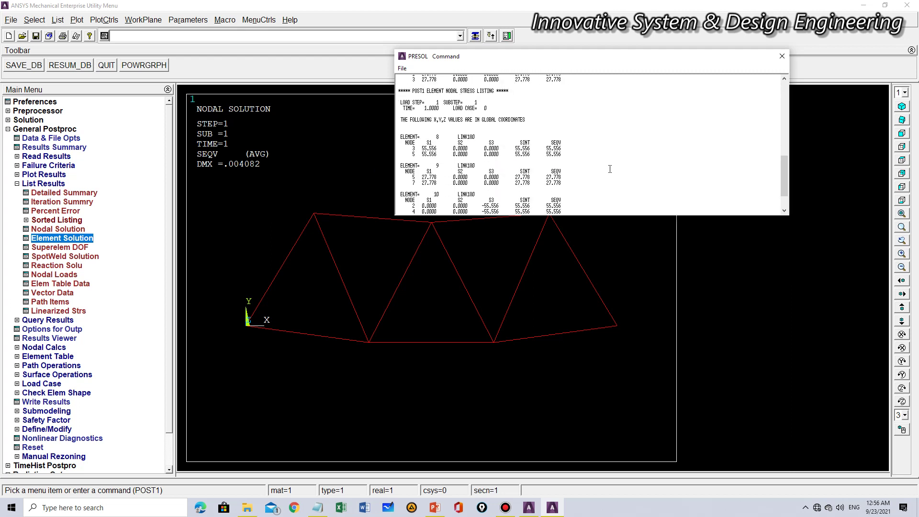
pyautogui.click(782, 57)
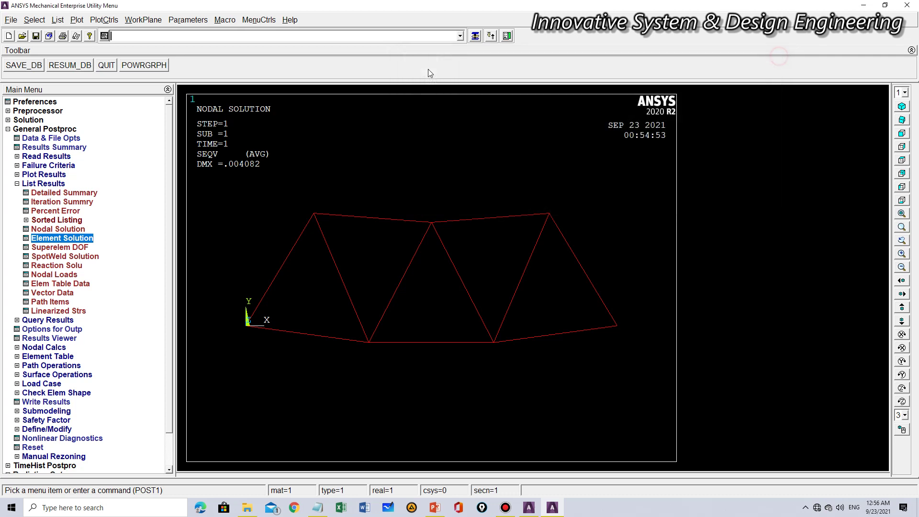
# List the reaction solution for all items, review the support reactions, and close the listing.
pyautogui.click(43, 269)
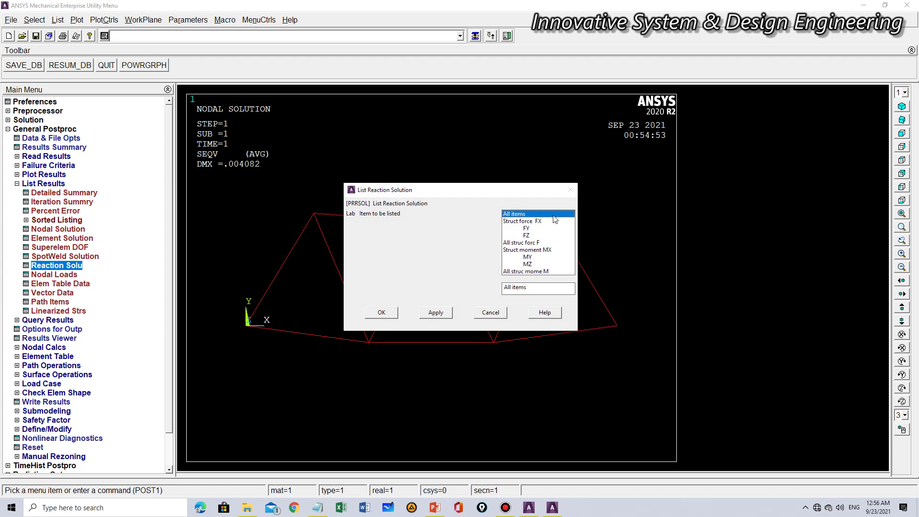
pyautogui.click(382, 313)
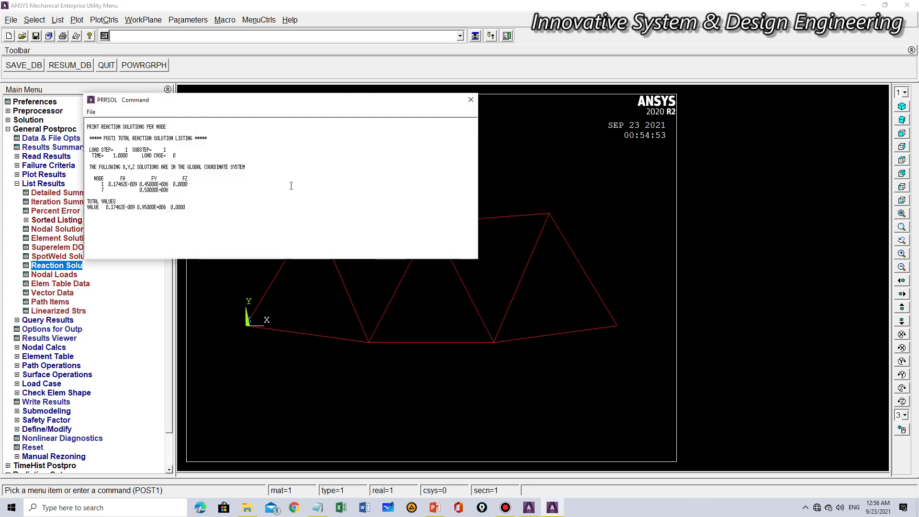
pyautogui.moveTo(222, 109); pyautogui.dragTo(424, 109)
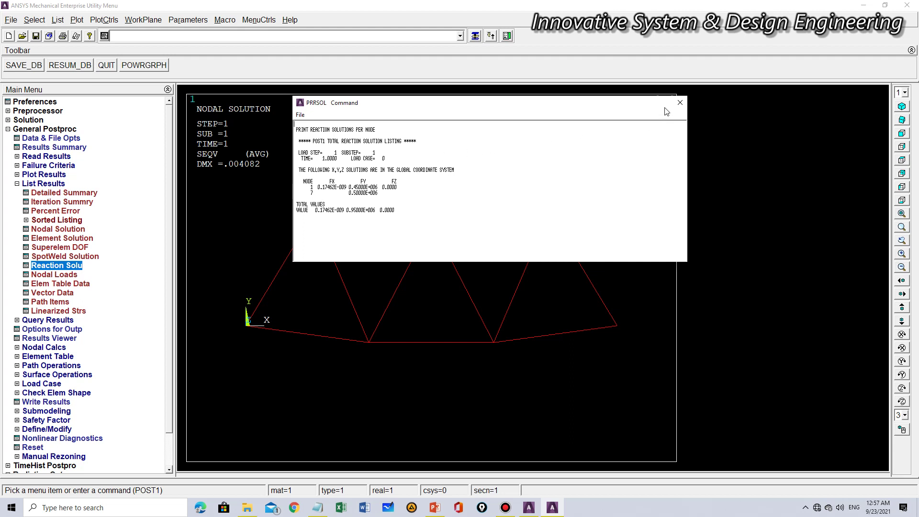
pyautogui.click(679, 103)
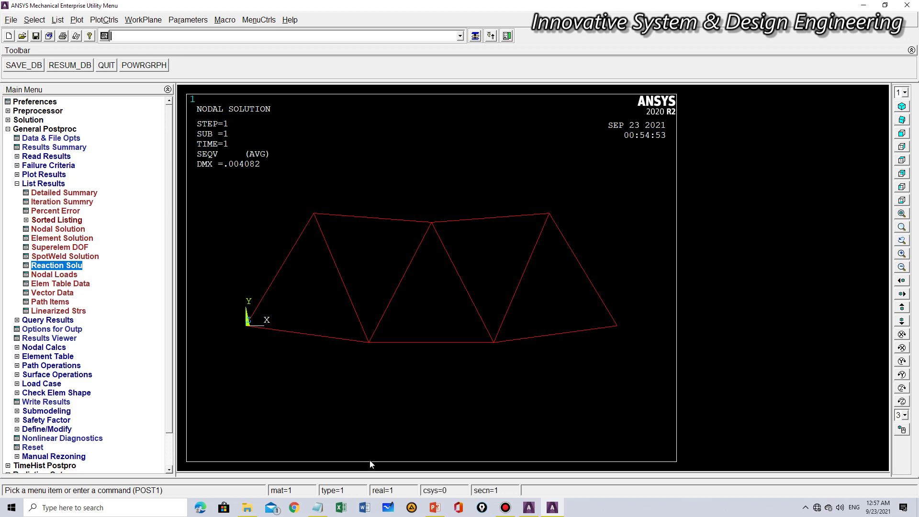
# Switch to PowerPoint to review the Warren truss problem slide with its loads and supports, and minimize it again.
pyautogui.click(436, 509)
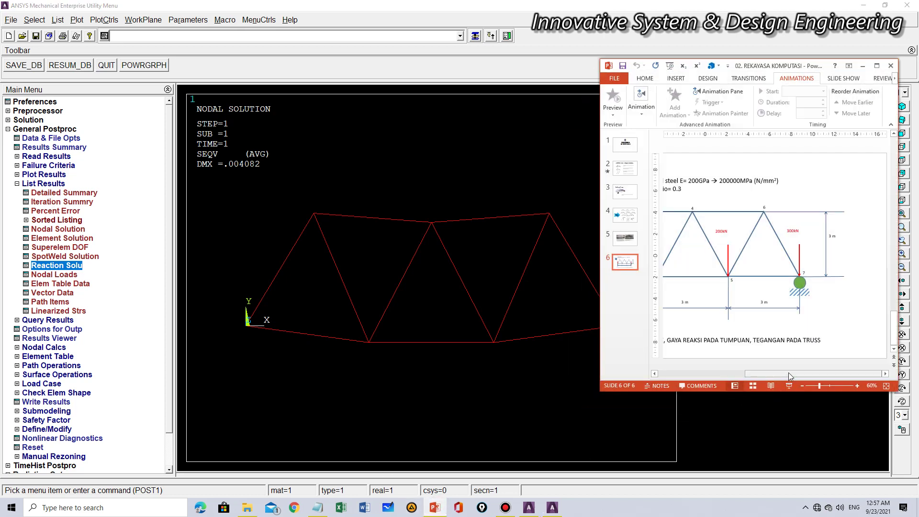
pyautogui.moveTo(789, 372); pyautogui.dragTo(706, 378)
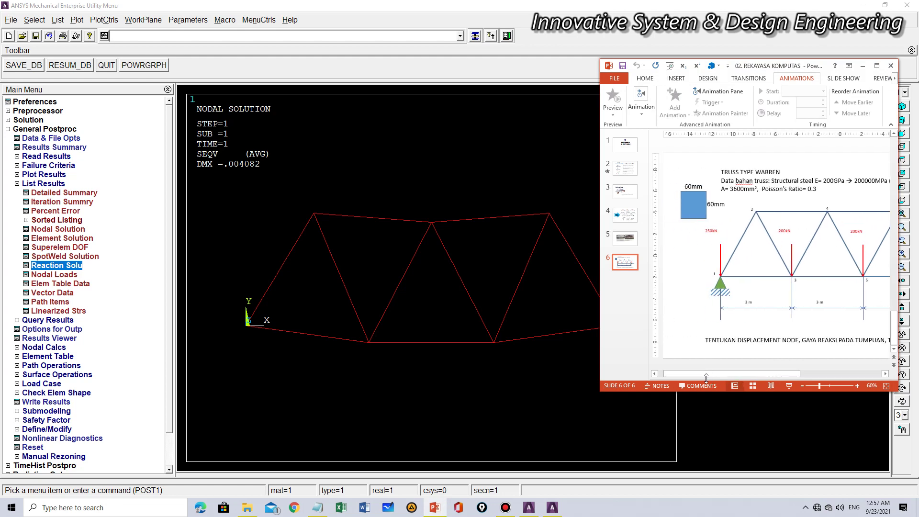
pyautogui.click(863, 67)
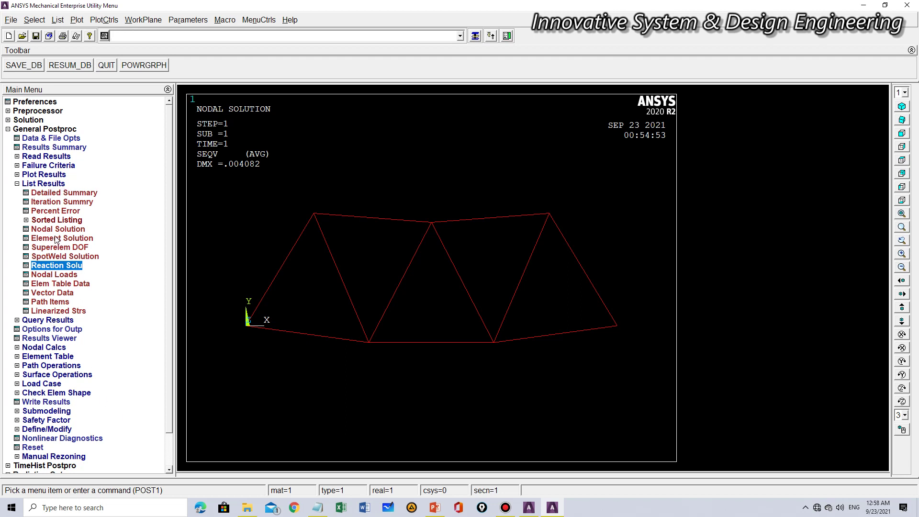
# Animate the deformed results with von Mises stress (SEQV) using 10 frames and a 0.5 s delay, and close the animation.
pyautogui.click(92, 20)
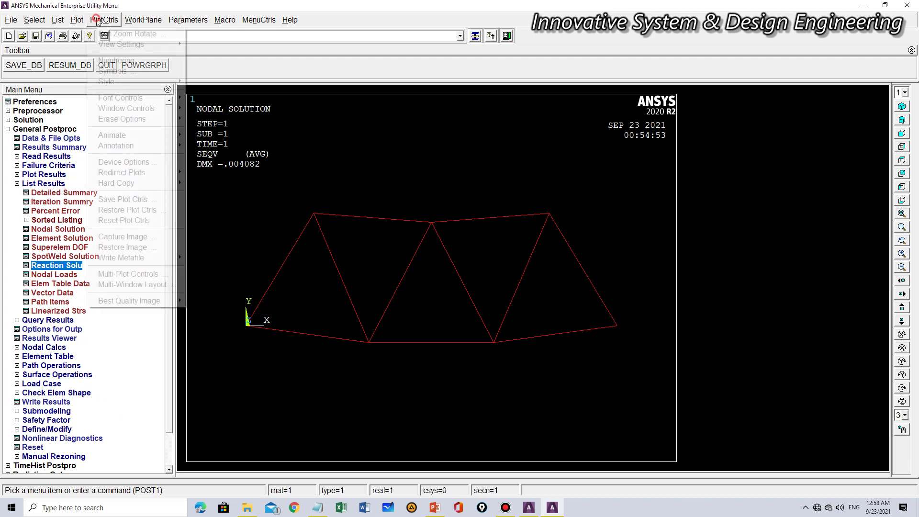
pyautogui.moveTo(144, 137)
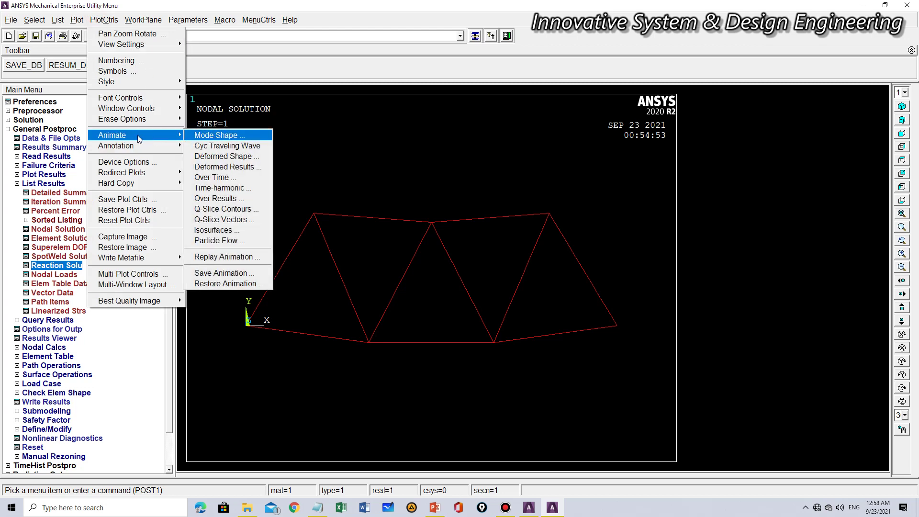
pyautogui.click(239, 166)
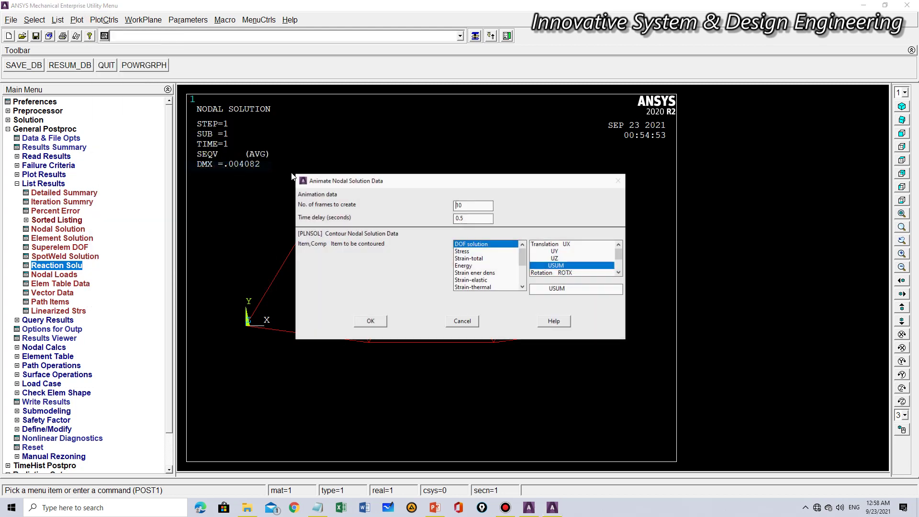
pyautogui.moveTo(467, 186); pyautogui.dragTo(529, 175)
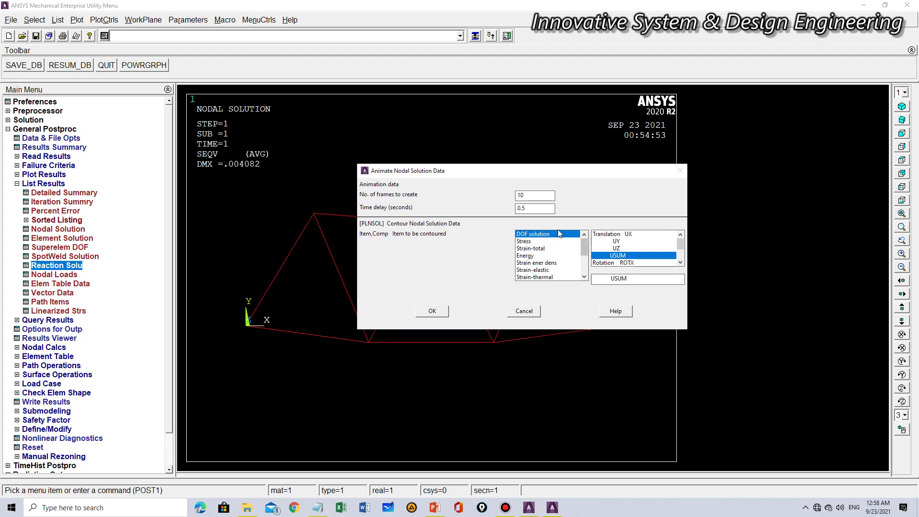
pyautogui.click(524, 242)
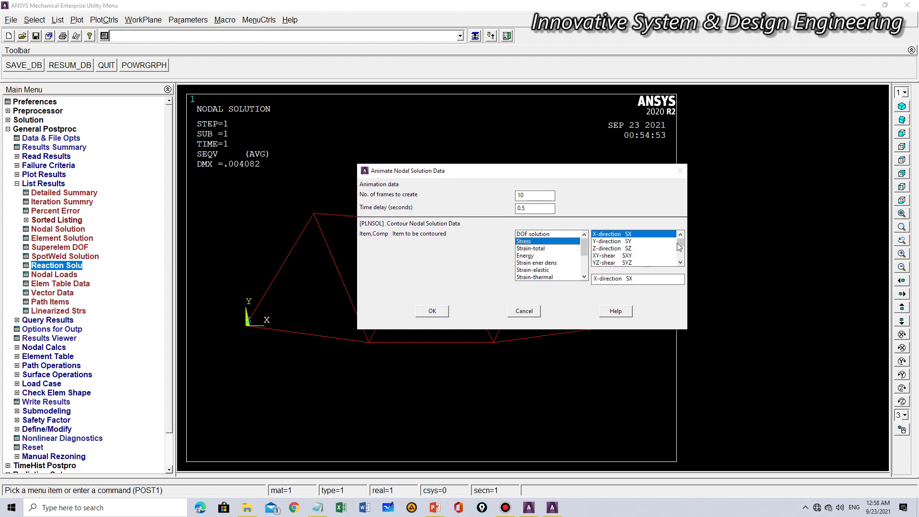
pyautogui.moveTo(680, 243); pyautogui.dragTo(676, 250)
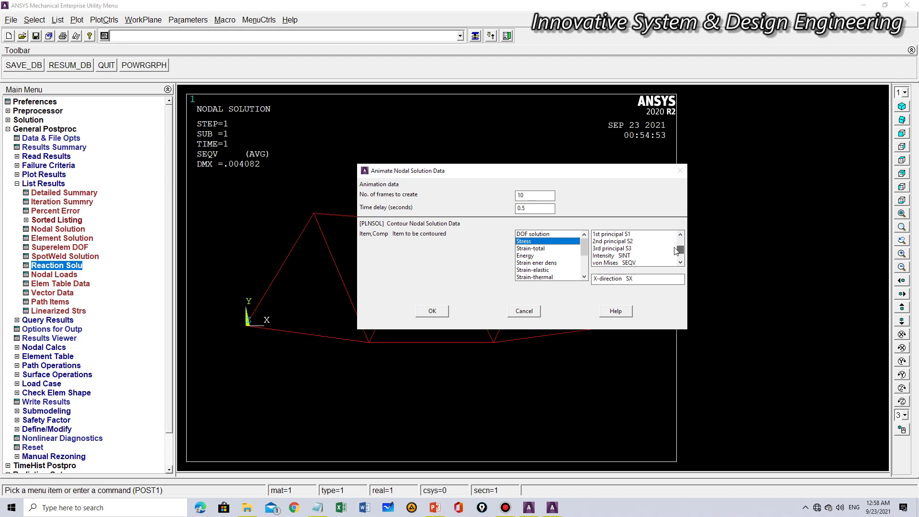
pyautogui.click(618, 263)
pyautogui.click(432, 311)
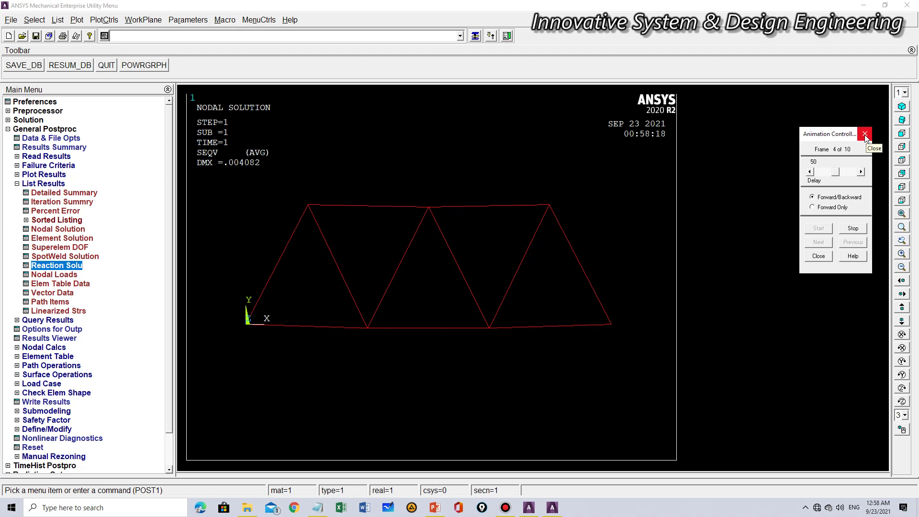
pyautogui.click(819, 257)
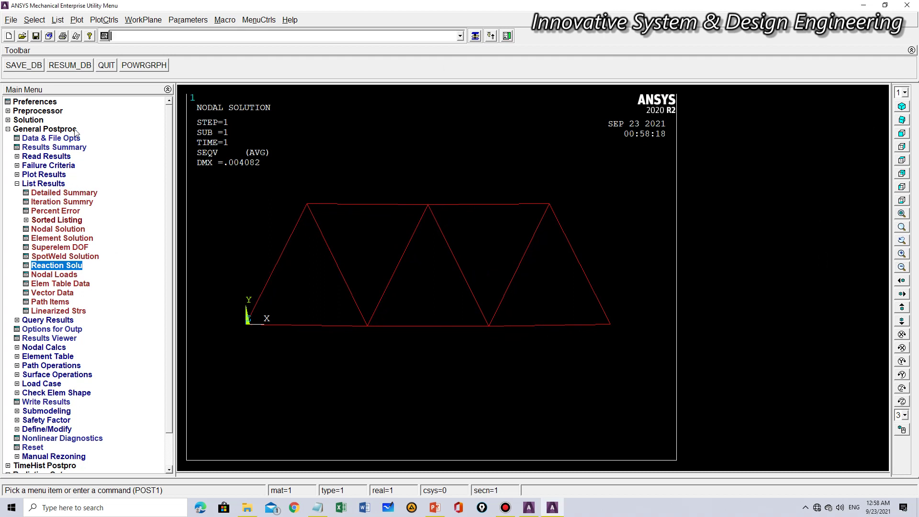
# Animate the deformed results using the DOF solution USUM with 10 frames and a 0.5 s delay.
pyautogui.click(105, 20)
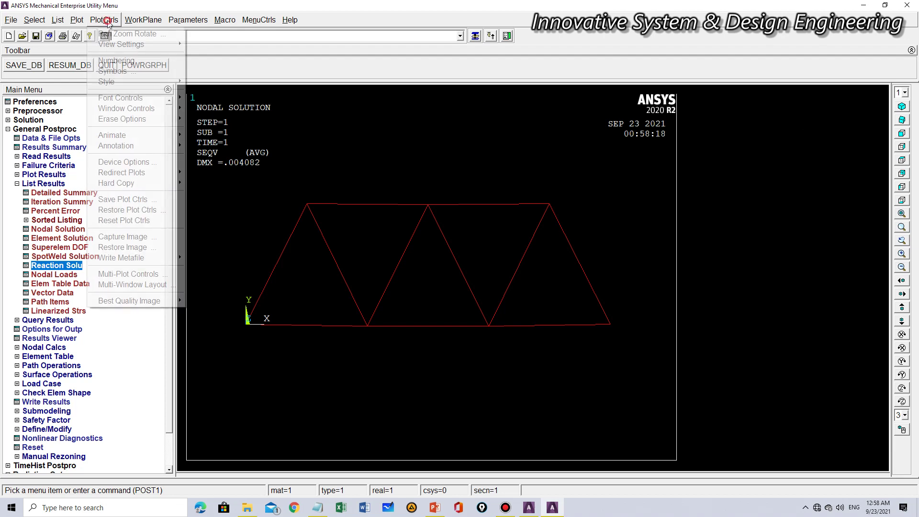
pyautogui.moveTo(128, 138)
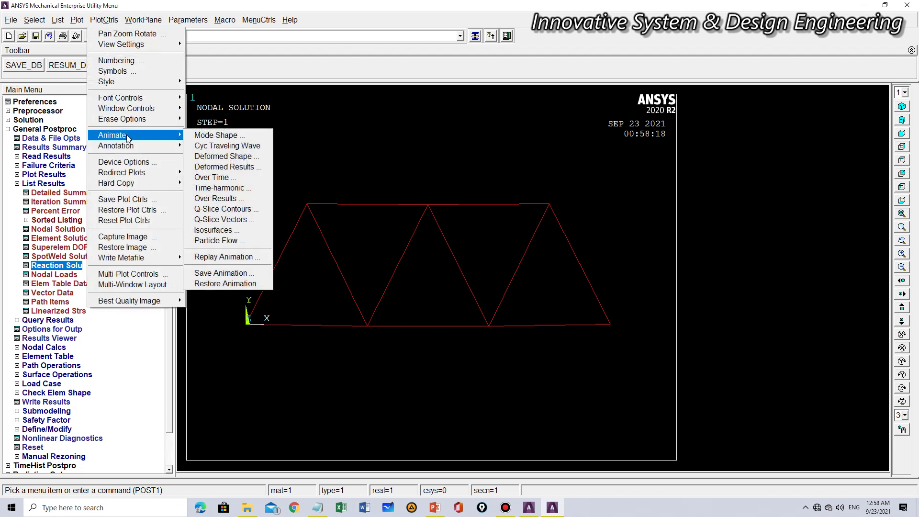
pyautogui.click(228, 167)
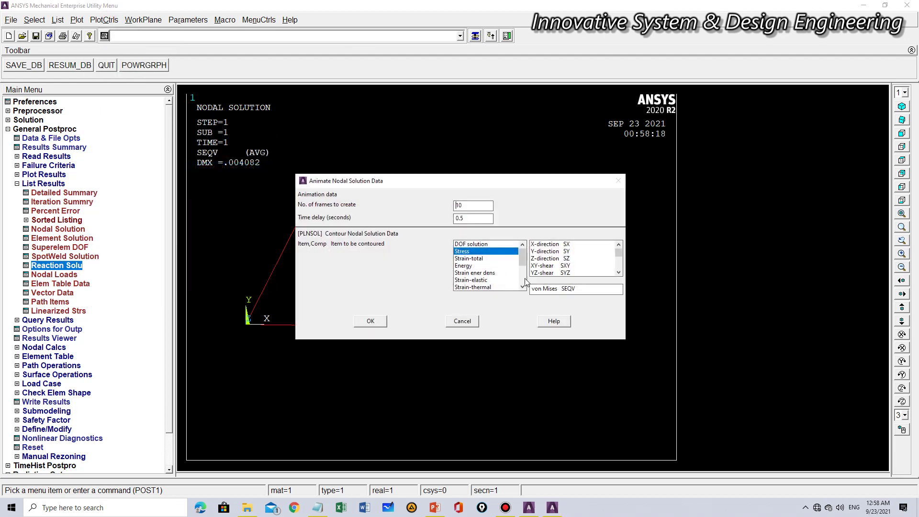
pyautogui.click(477, 244)
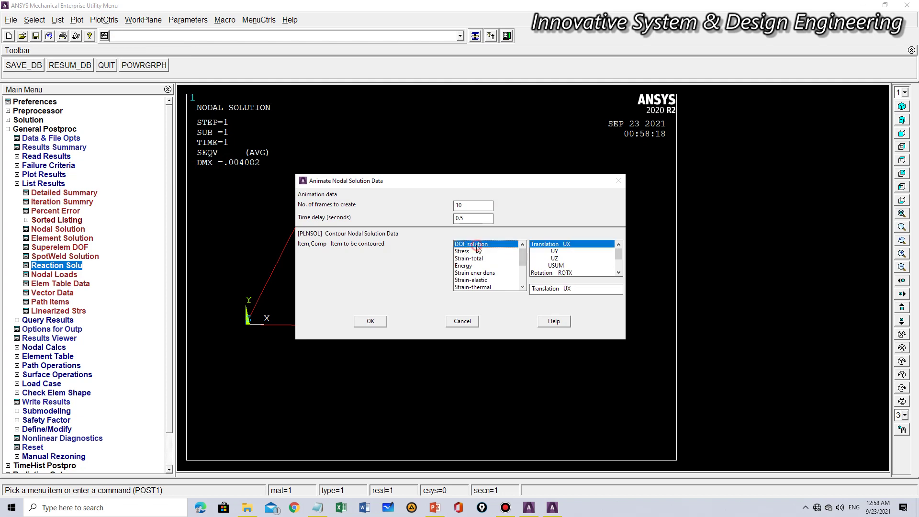
pyautogui.click(564, 267)
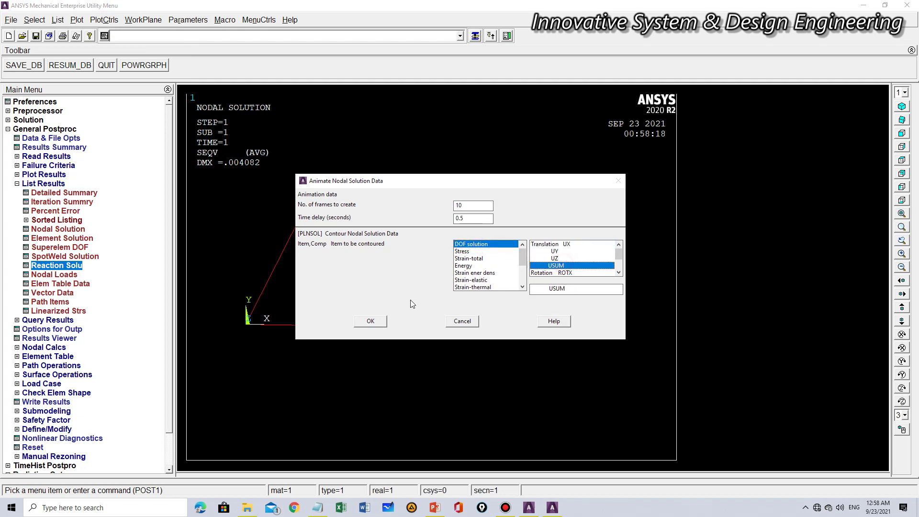
pyautogui.click(371, 321)
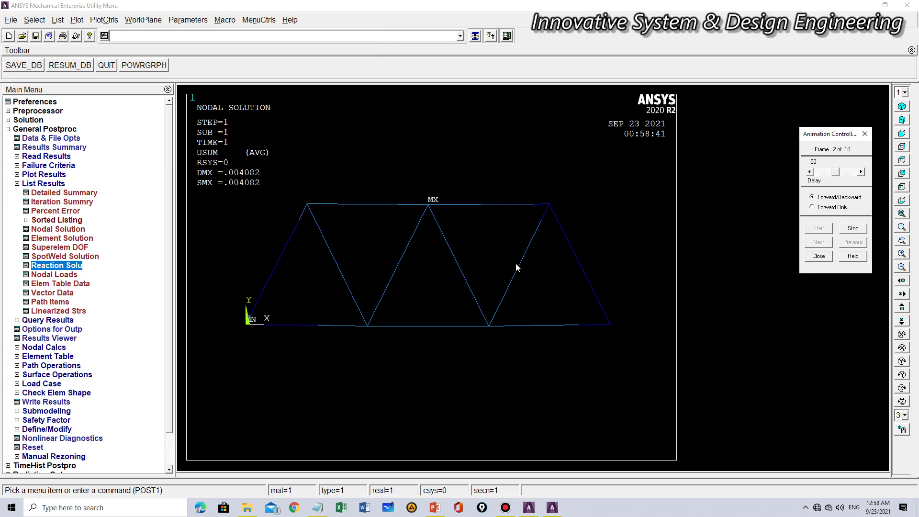